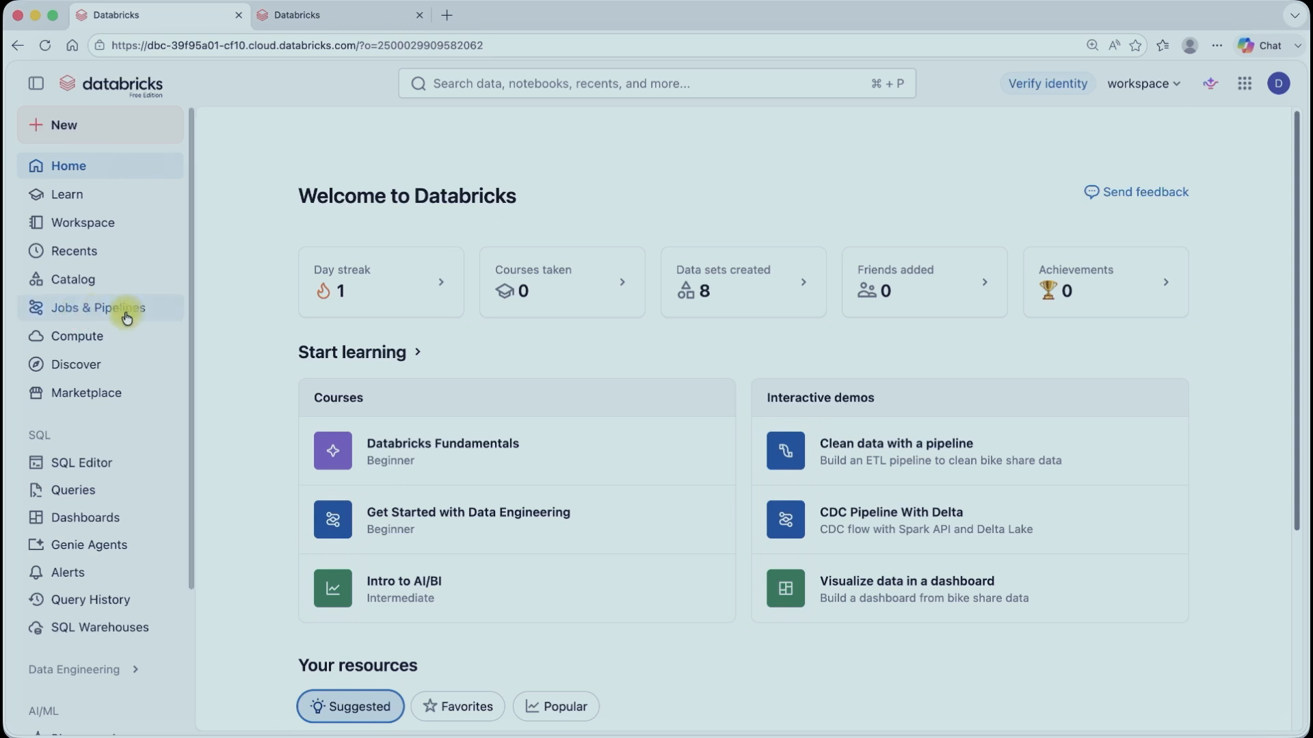
# Step: Create a new job from Jobs & Pipelines
pyautogui.click(118, 312)
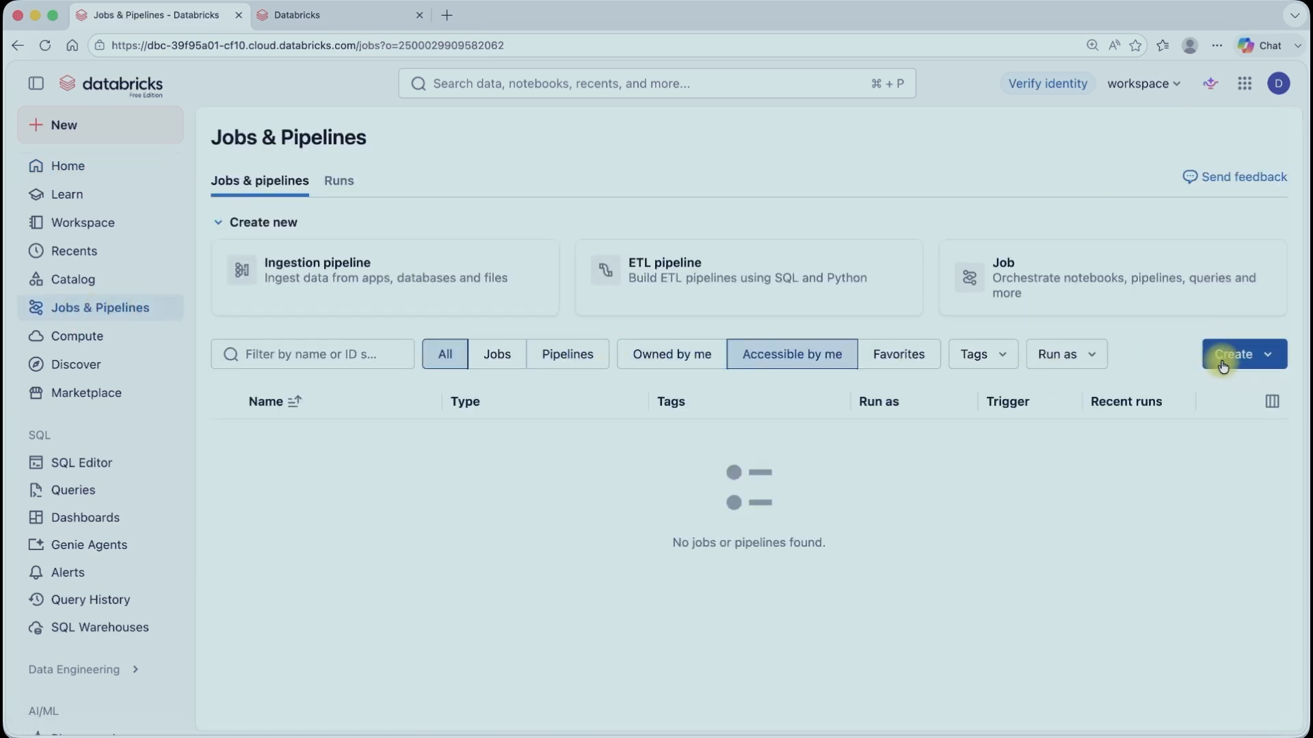
pyautogui.click(1245, 353)
pyautogui.click(974, 410)
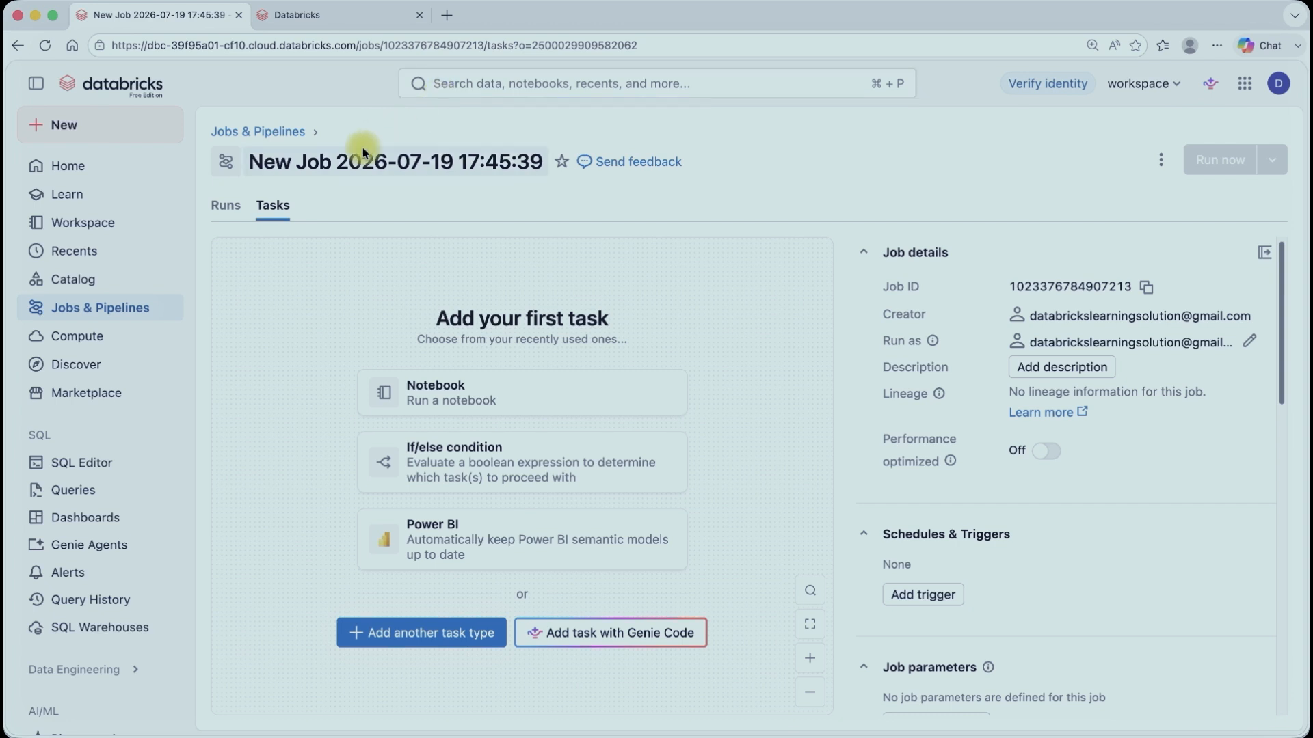
# Step: Rename the job as if else condition demo
pyautogui.click(463, 163)
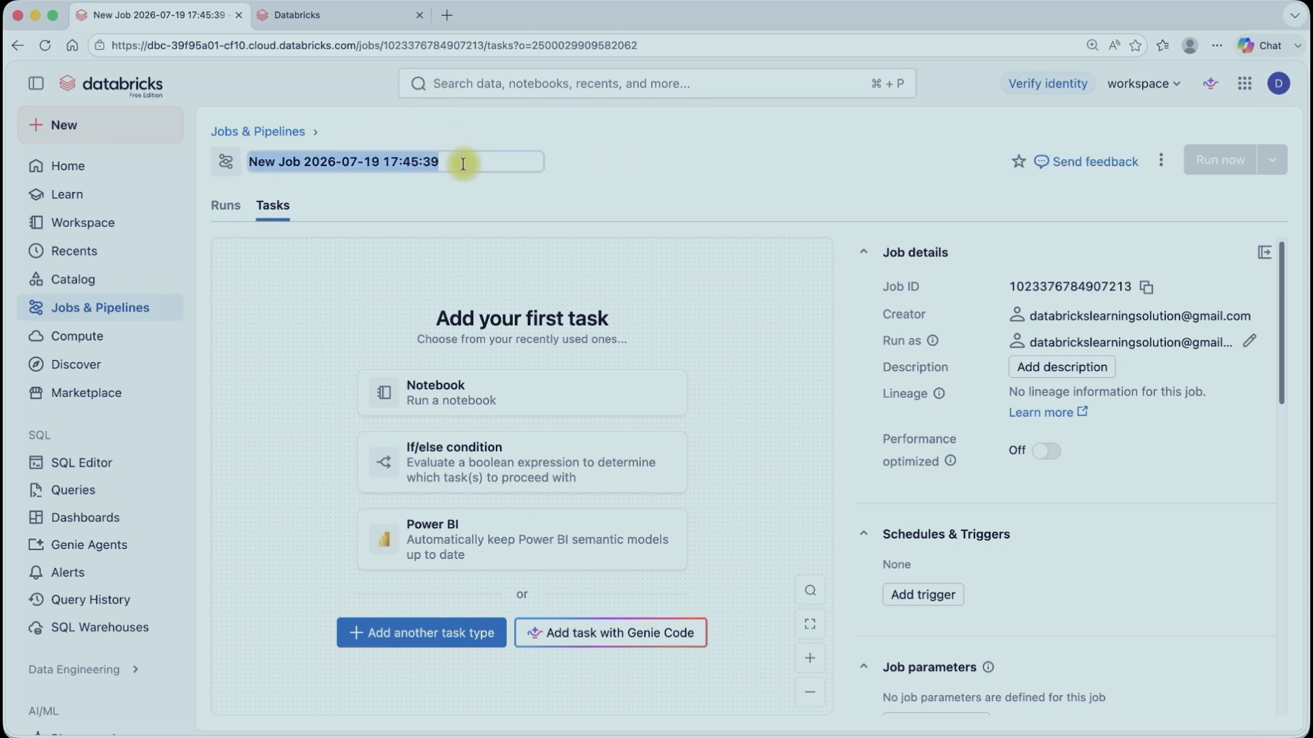
pyautogui.write('i')
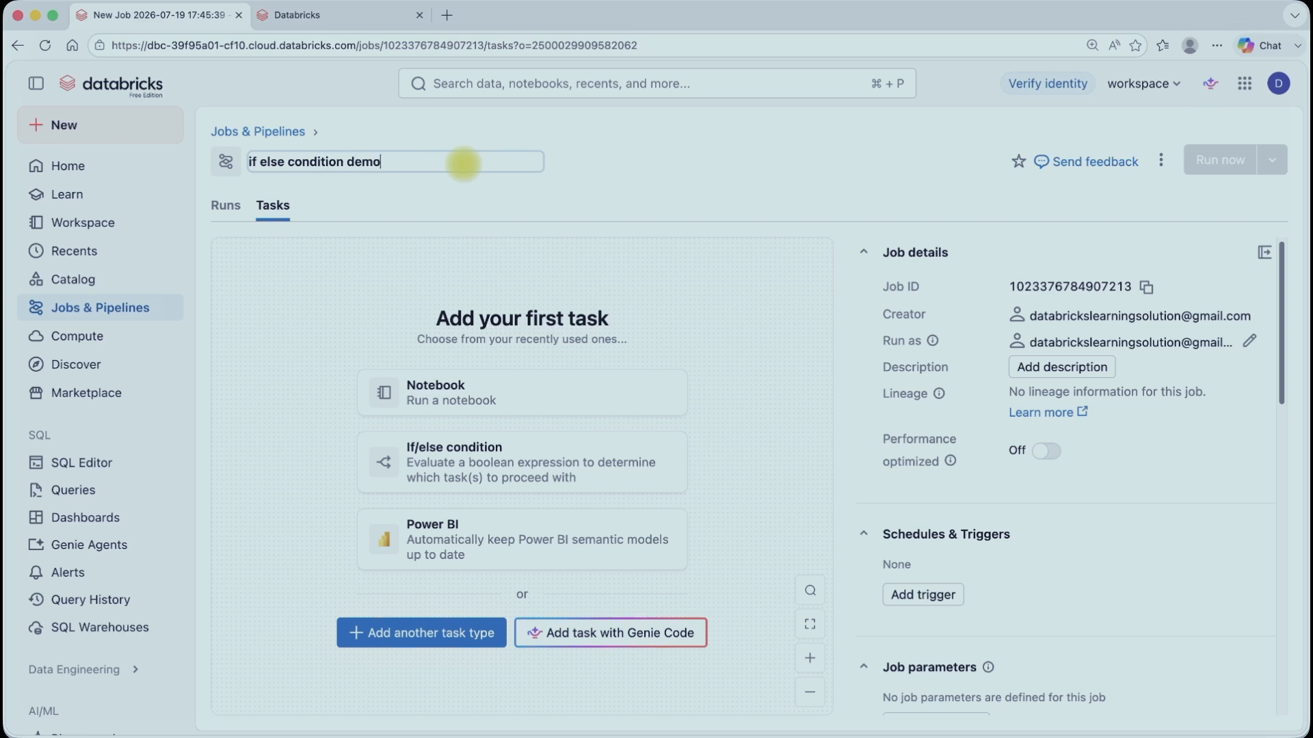
pyautogui.write('f else condition demo')
pyautogui.press('Return')
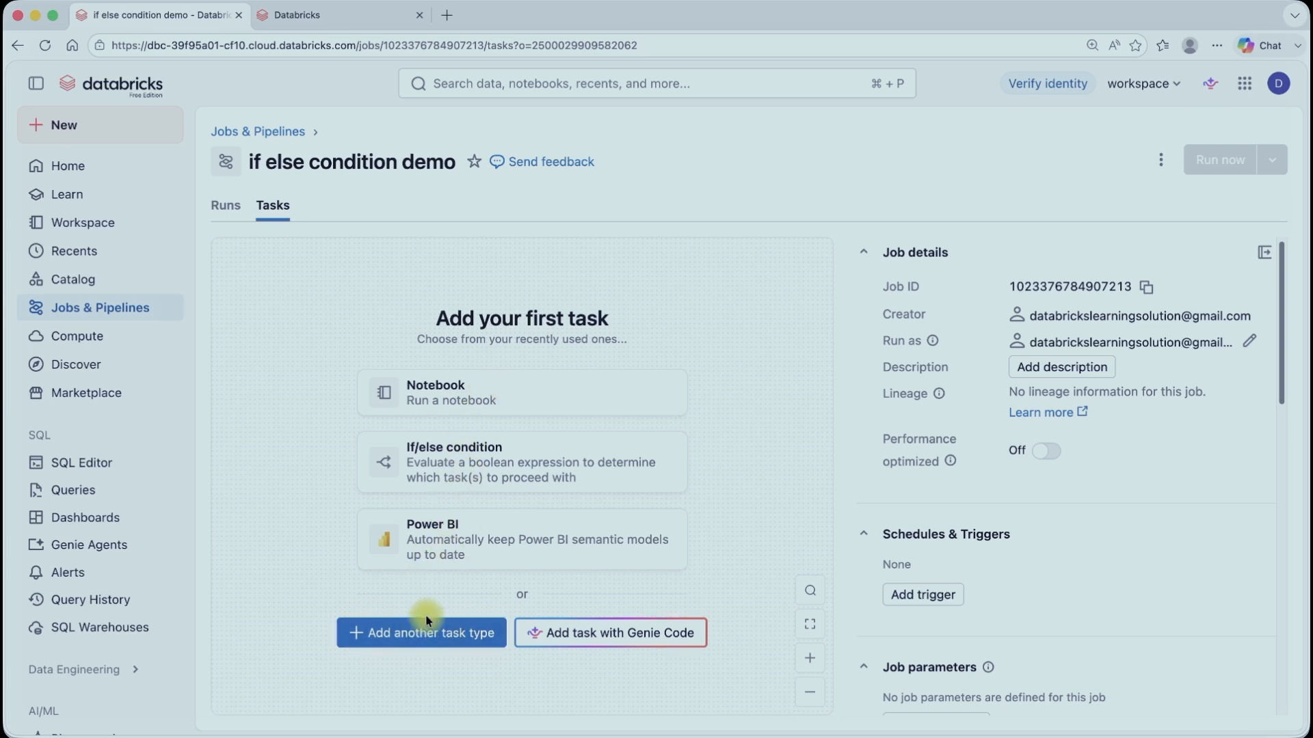
# Step: Add an If/else condition task to the job and name it Check_Data_Availability
pyautogui.click(449, 636)
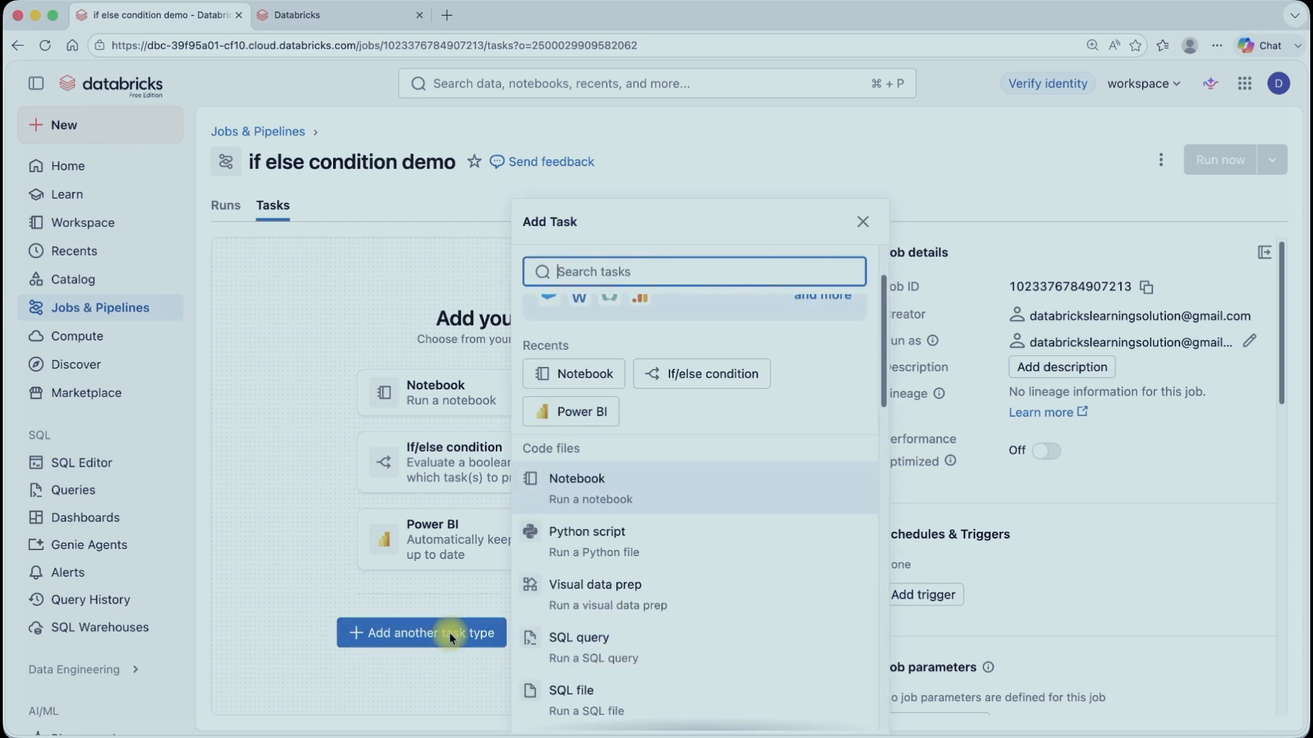
pyautogui.scroll(-8, 557, 536)
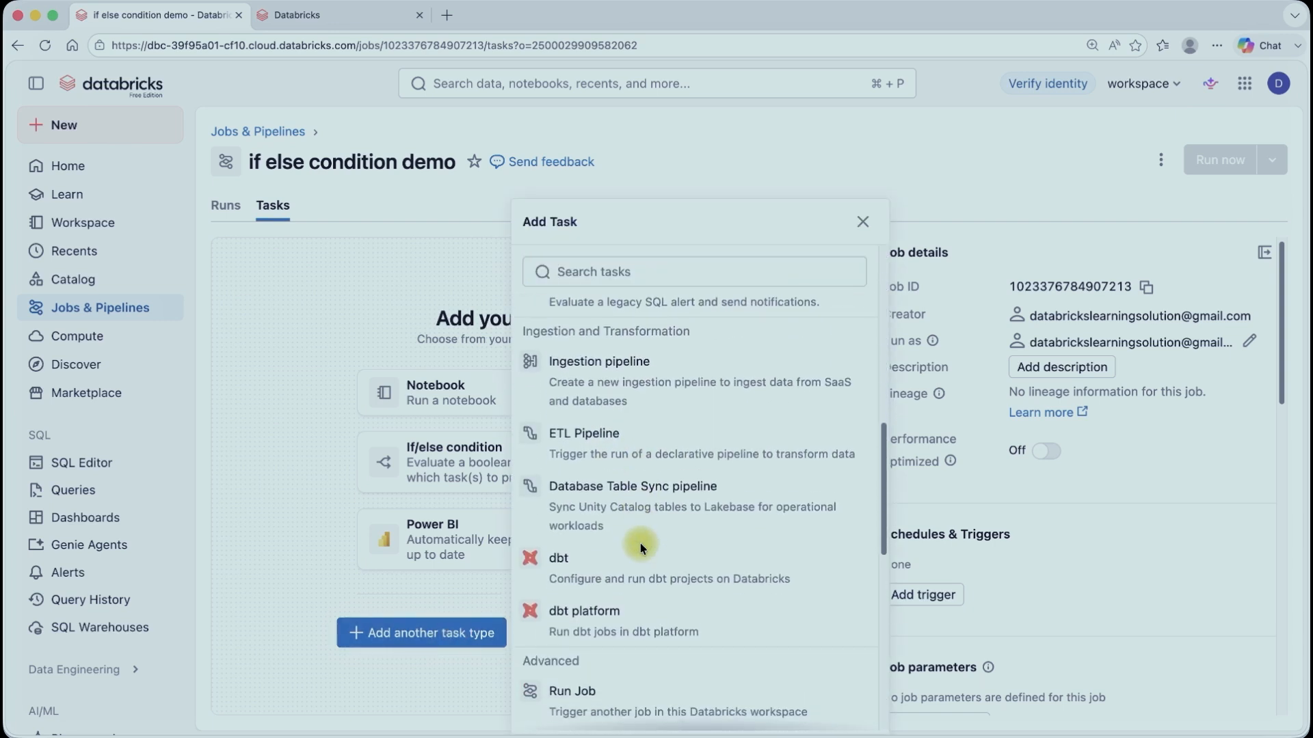
pyautogui.scroll(-4, 640, 543)
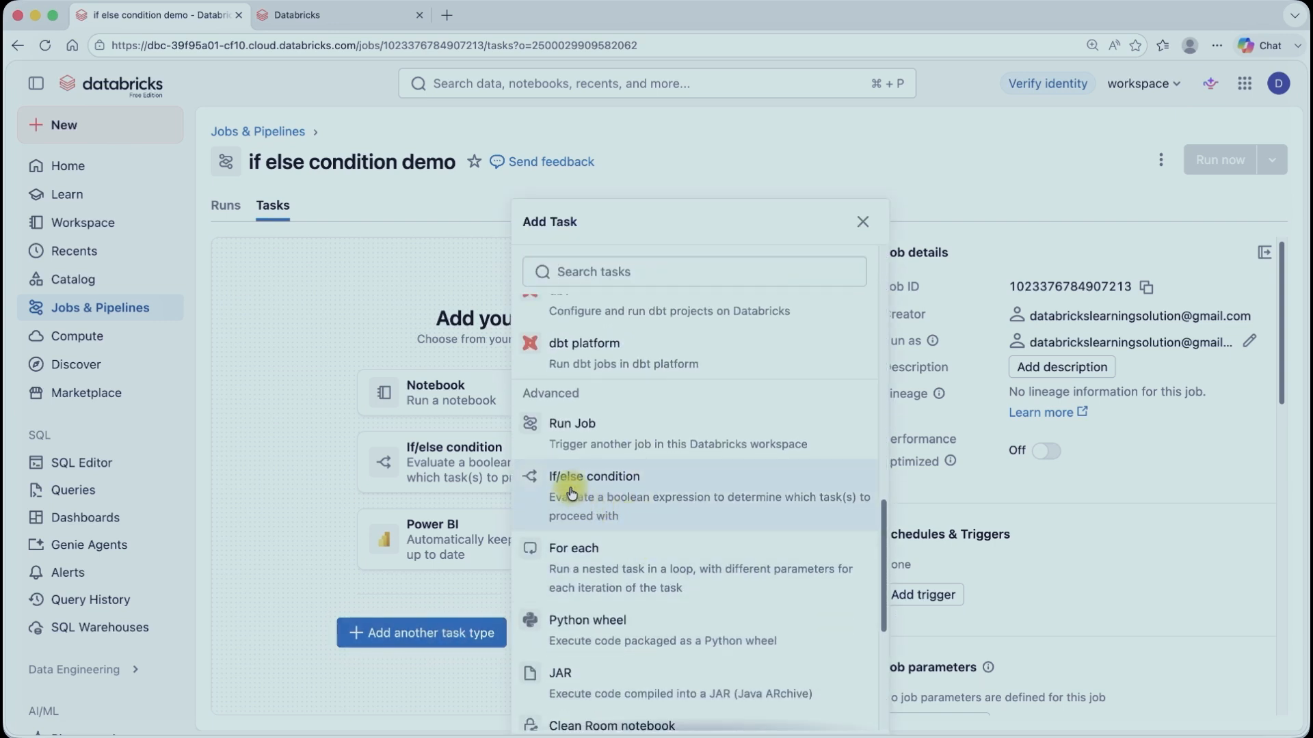
pyautogui.click(623, 492)
pyautogui.click(319, 478)
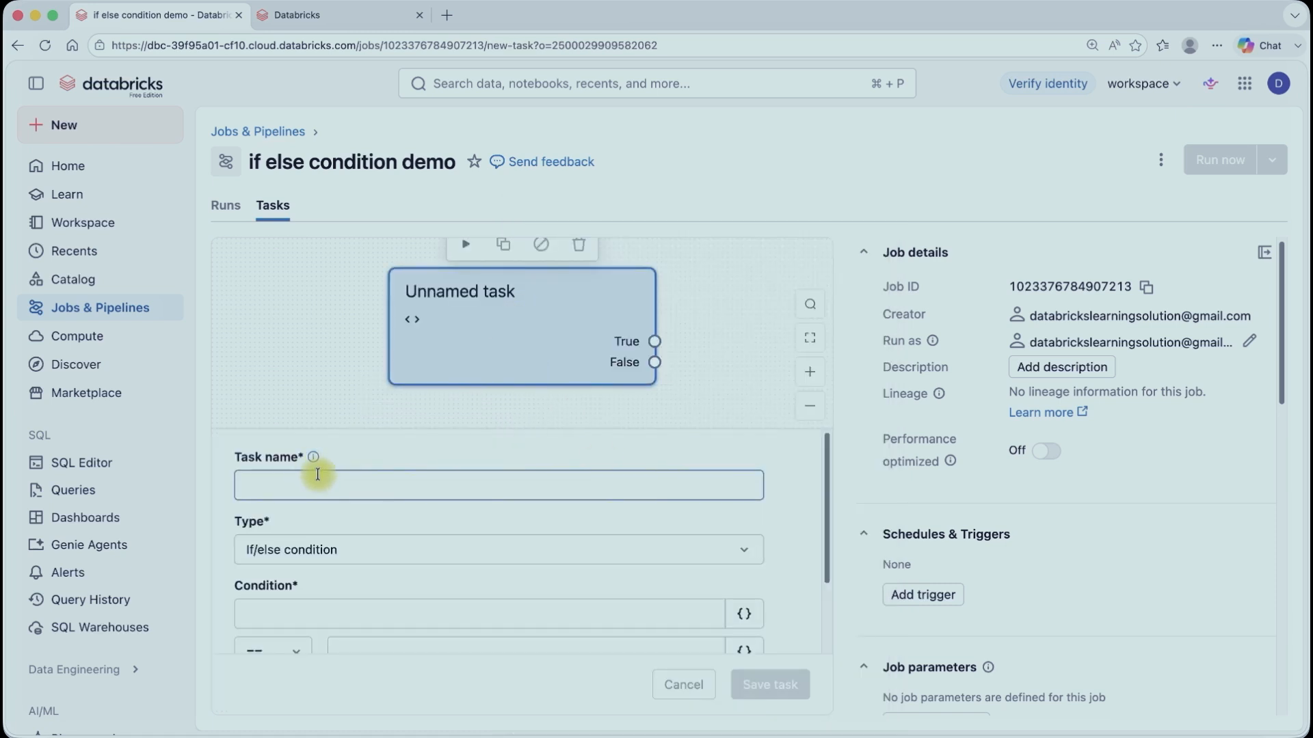
pyautogui.click(318, 474)
pyautogui.write('C')
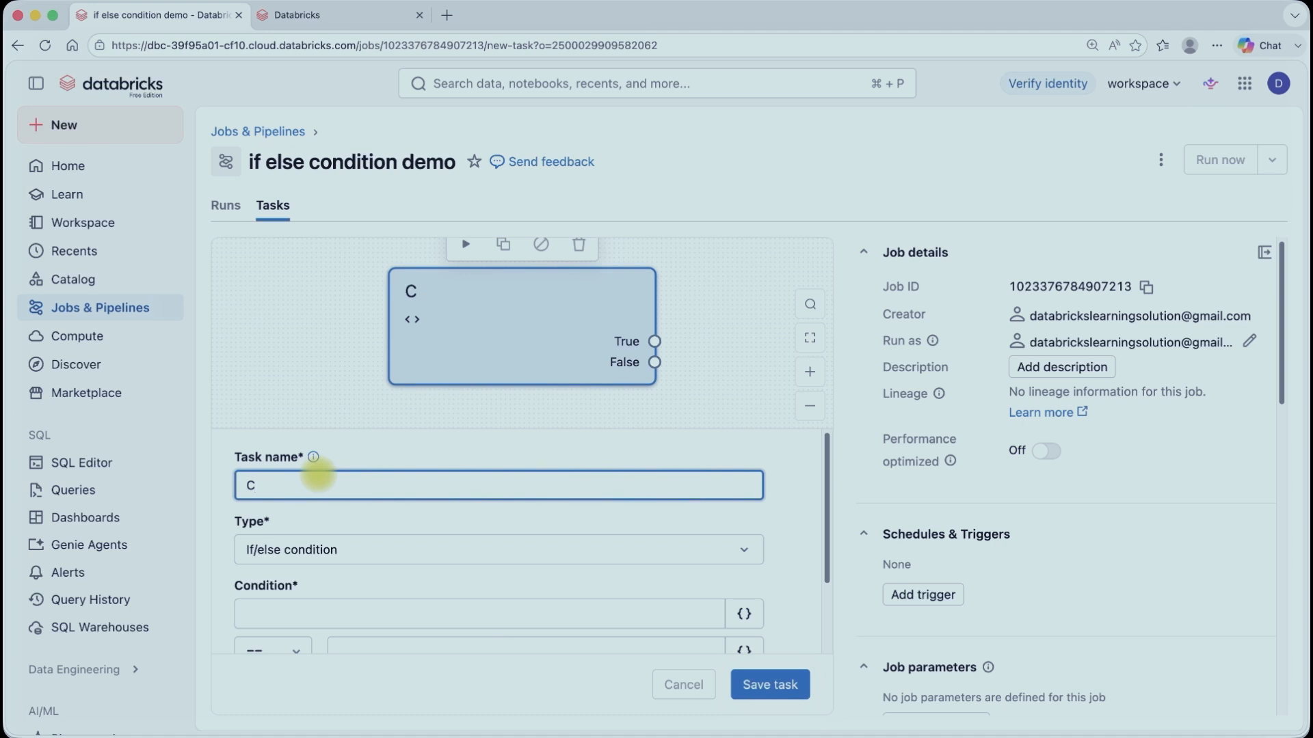
pyautogui.write('heck_Data_Availability')
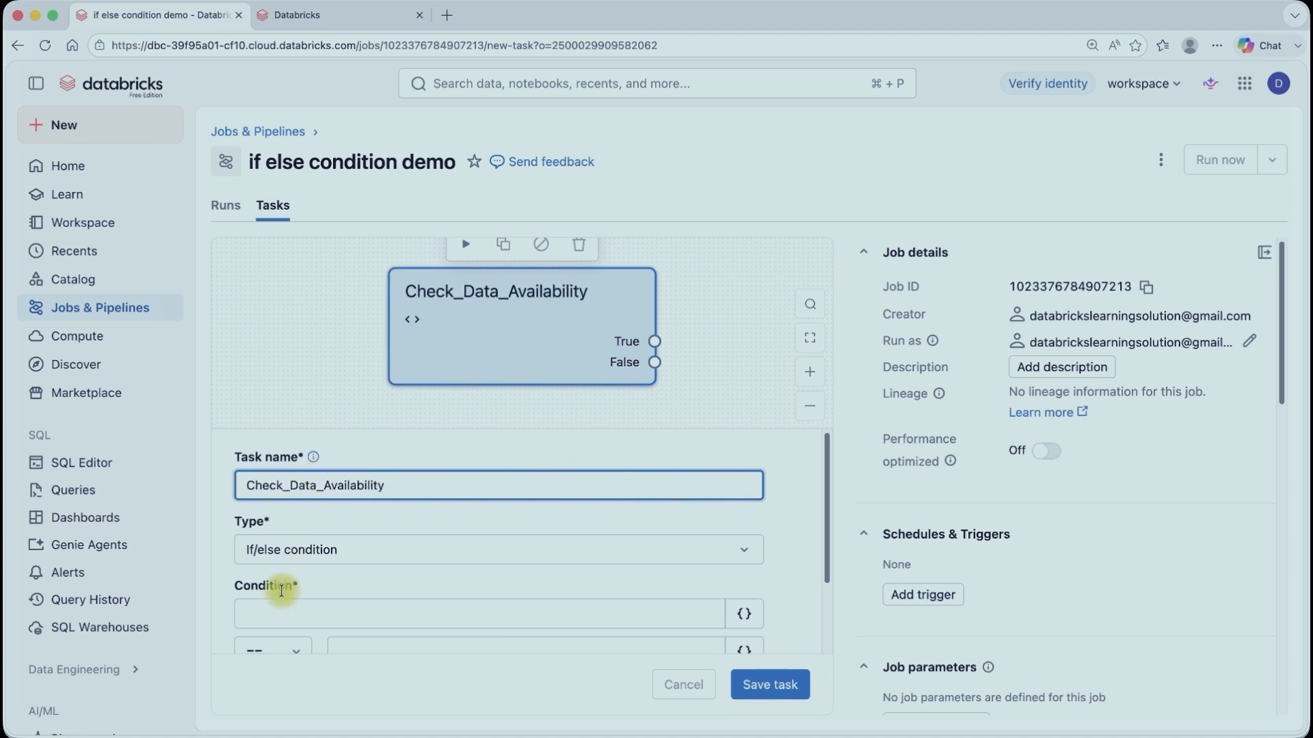
# Step: Set the task's condition to Ready == Ready and save the task
pyautogui.scroll(-3, 313, 527)
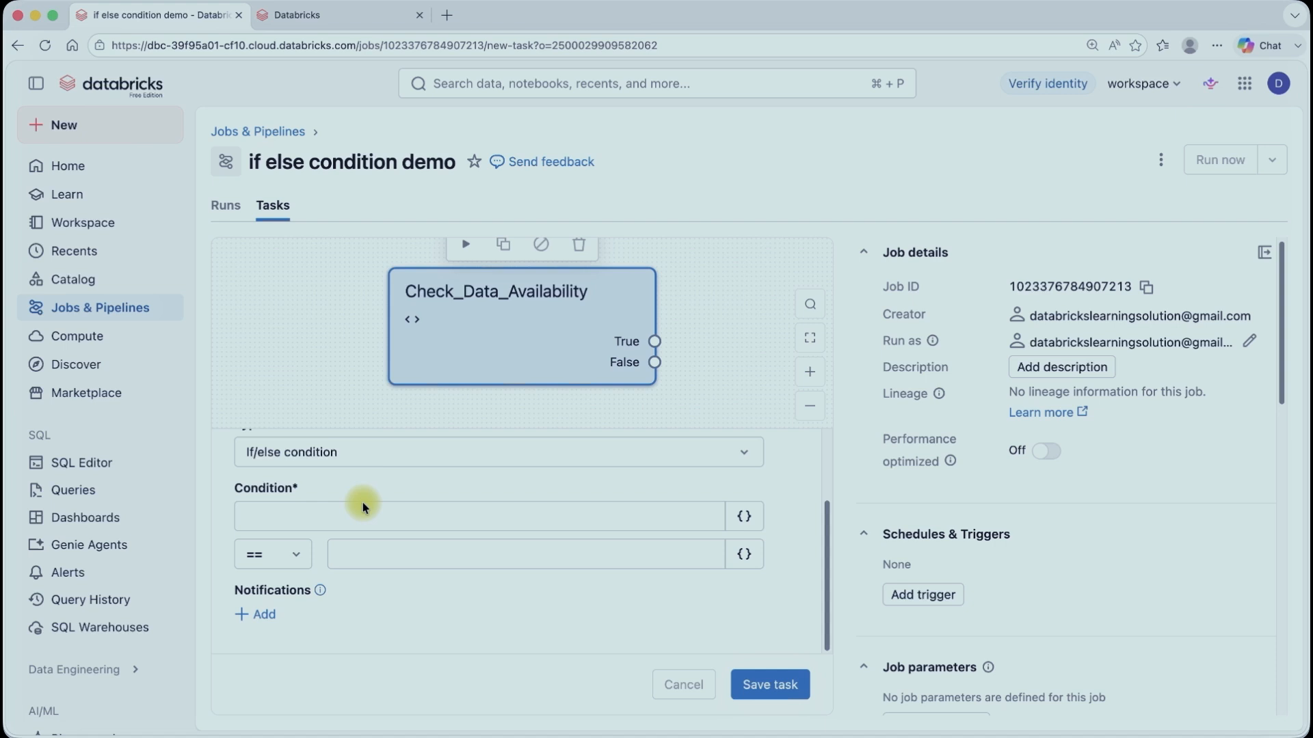
pyautogui.click(330, 516)
pyautogui.write('R')
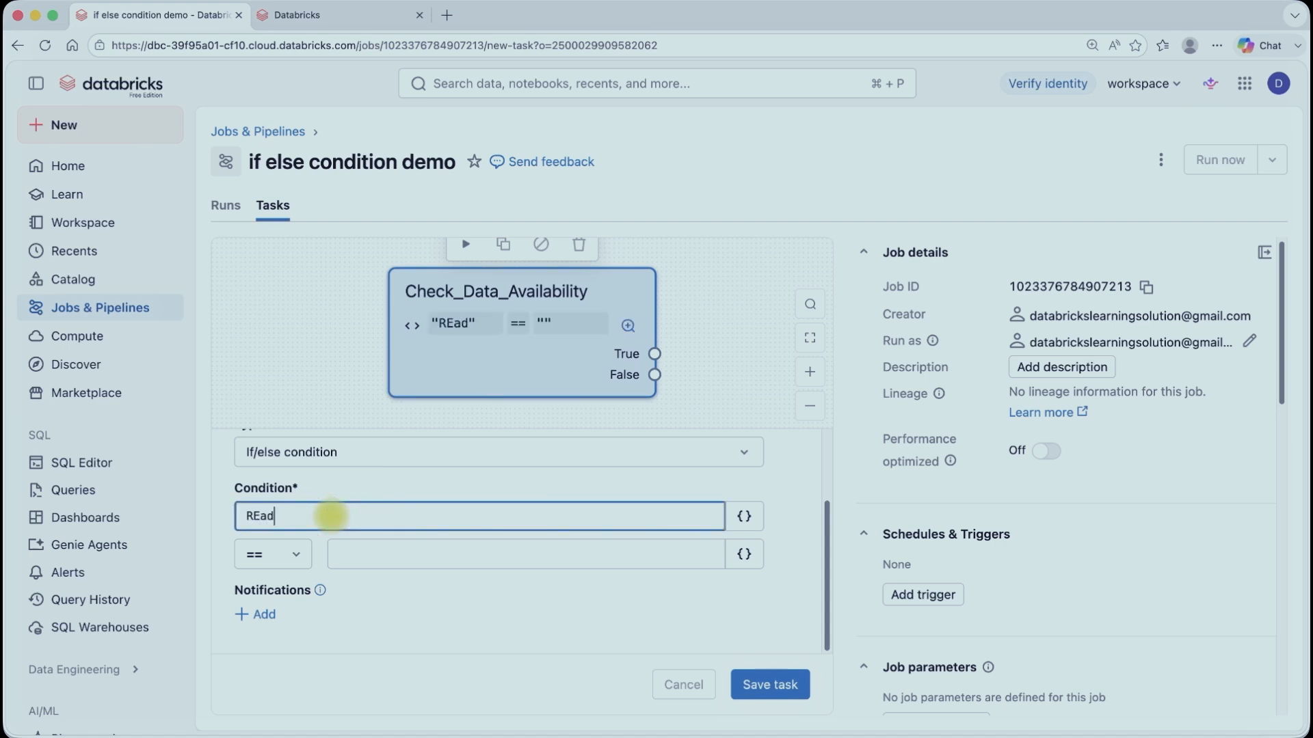
pyautogui.write('E')
pyautogui.press('BackSpace')
pyautogui.write('eady')
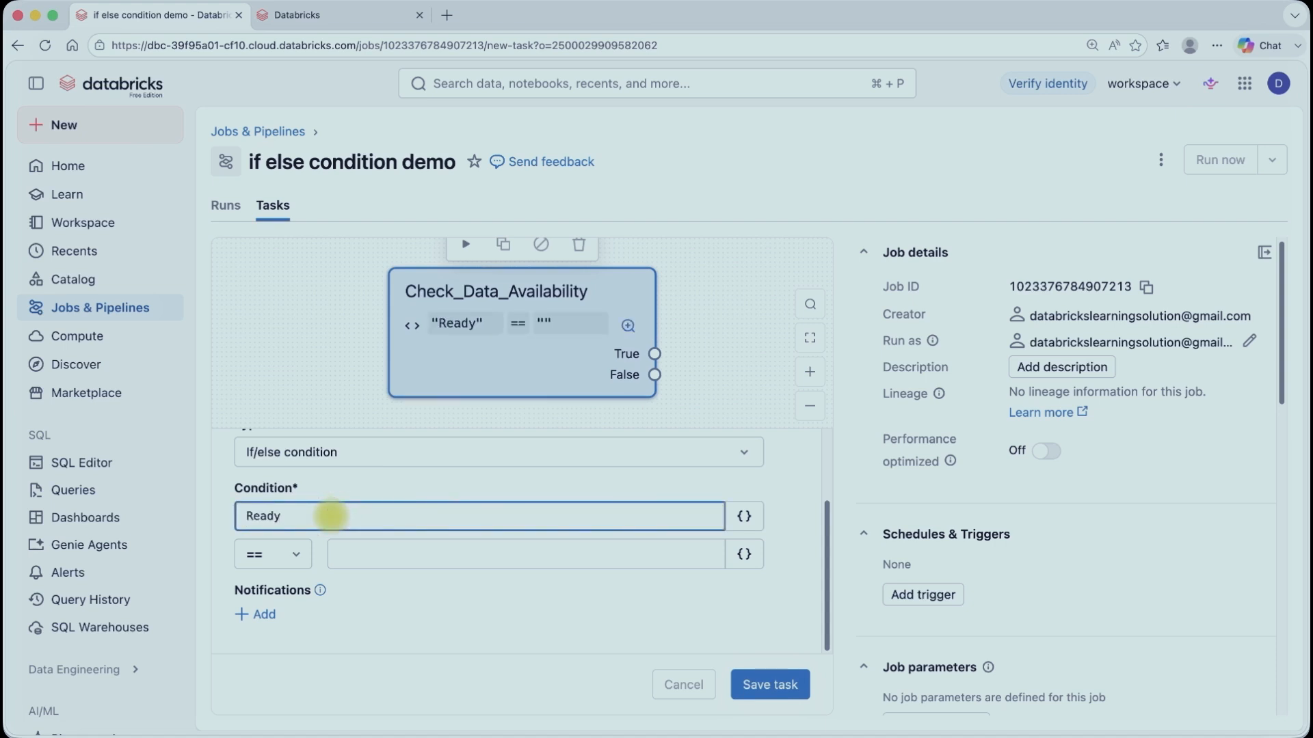
pyautogui.click(371, 555)
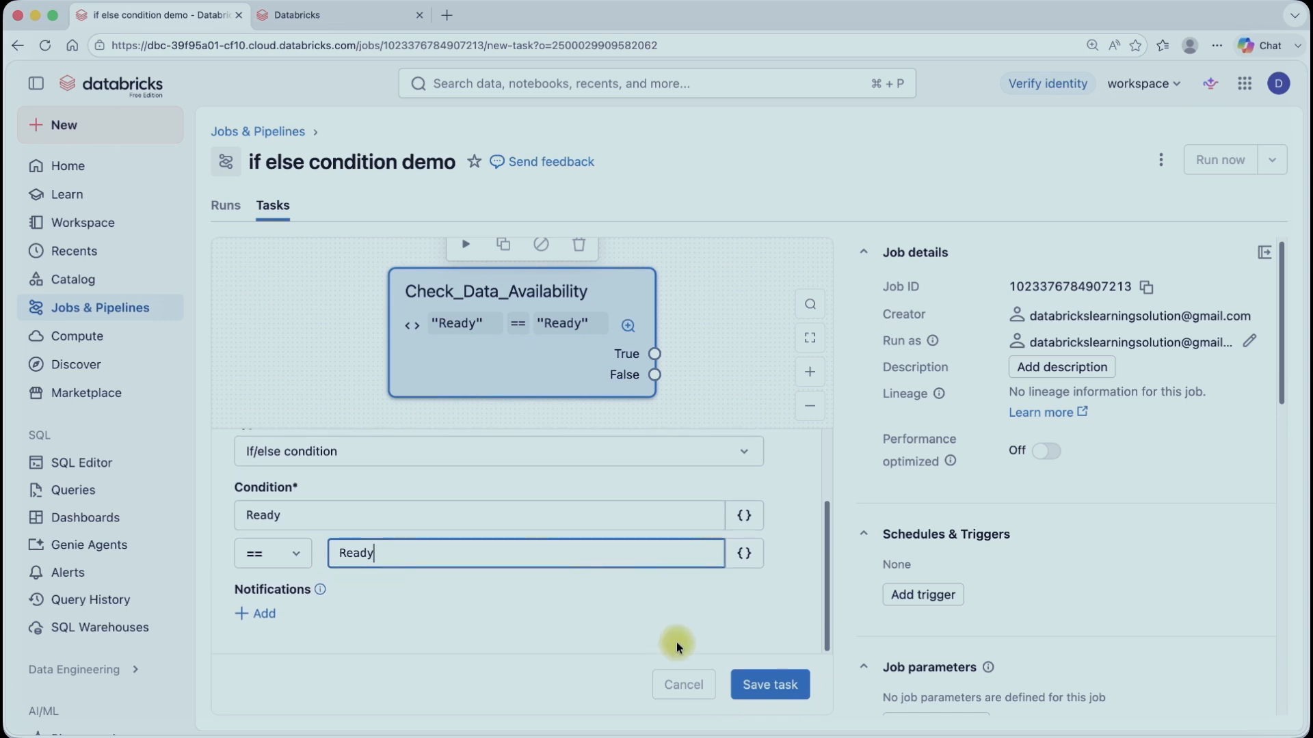
pyautogui.click(770, 686)
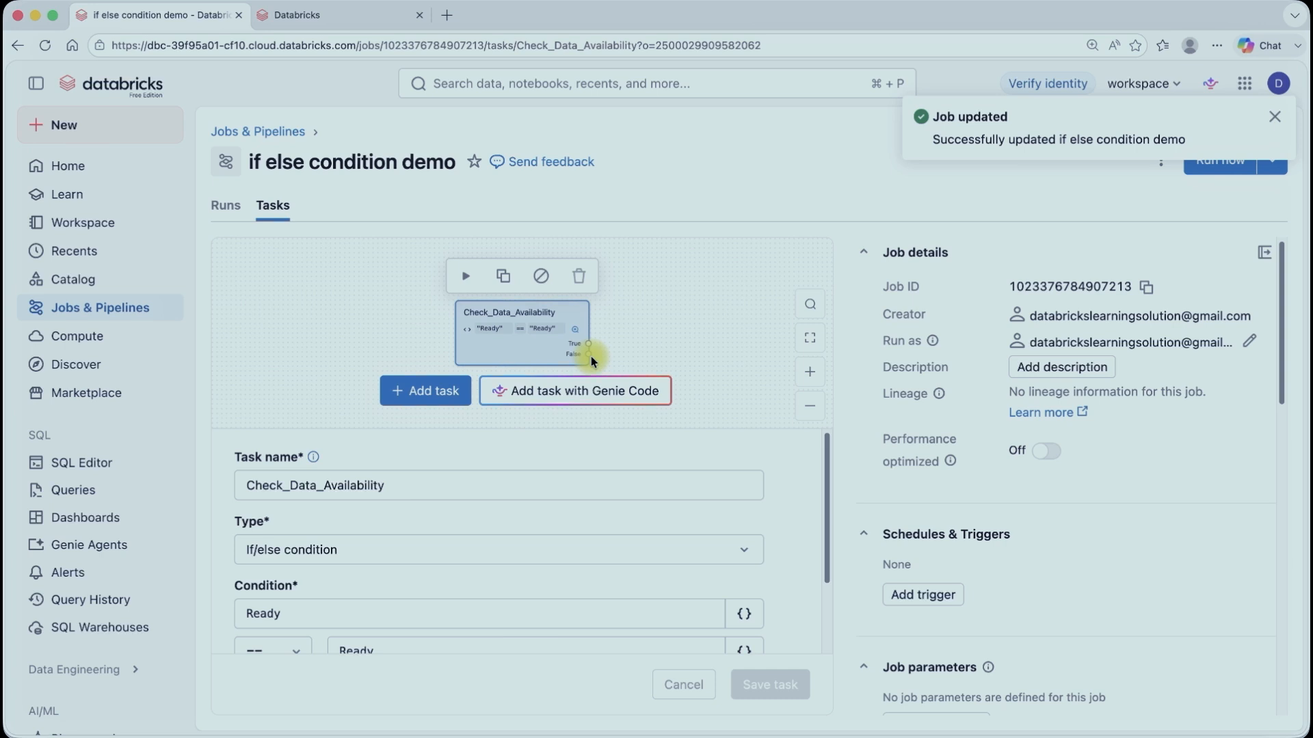
# Step: Create a new notebook in the YTDemo workspace folder using the second browser tab
pyautogui.click(422, 395)
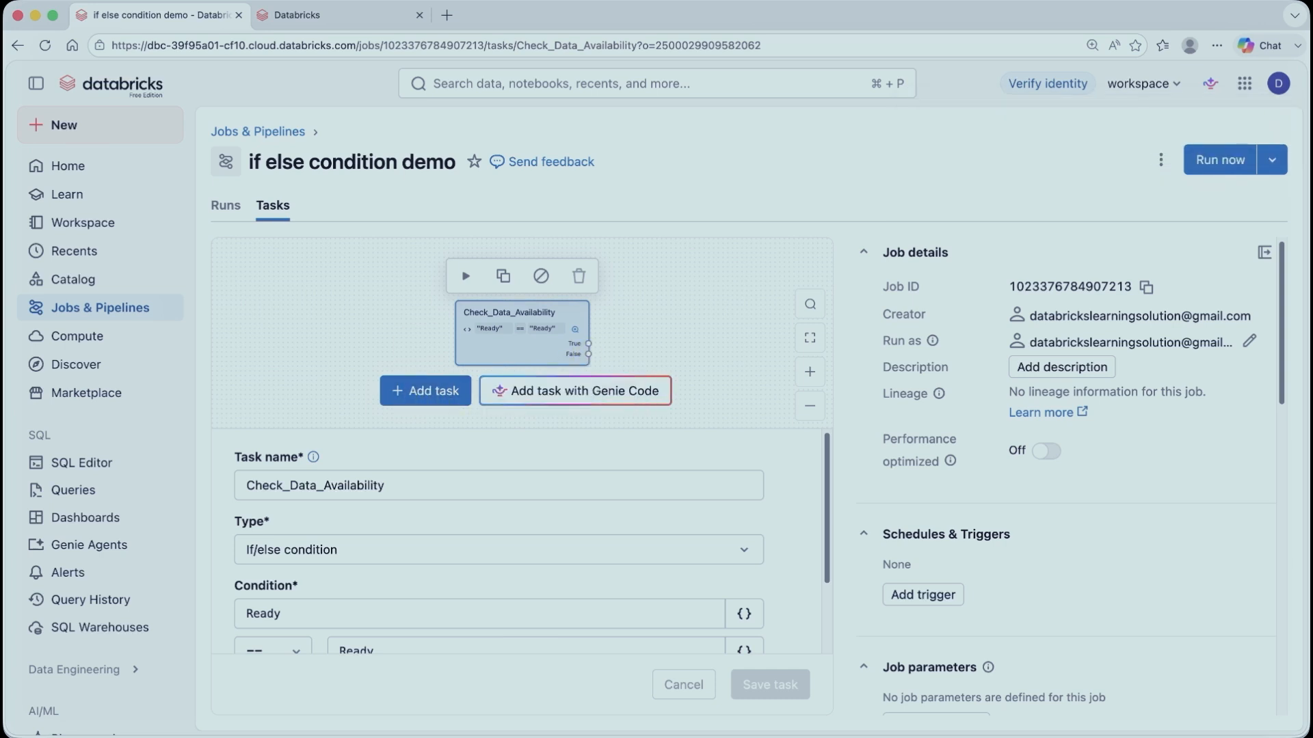
pyautogui.click(325, 18)
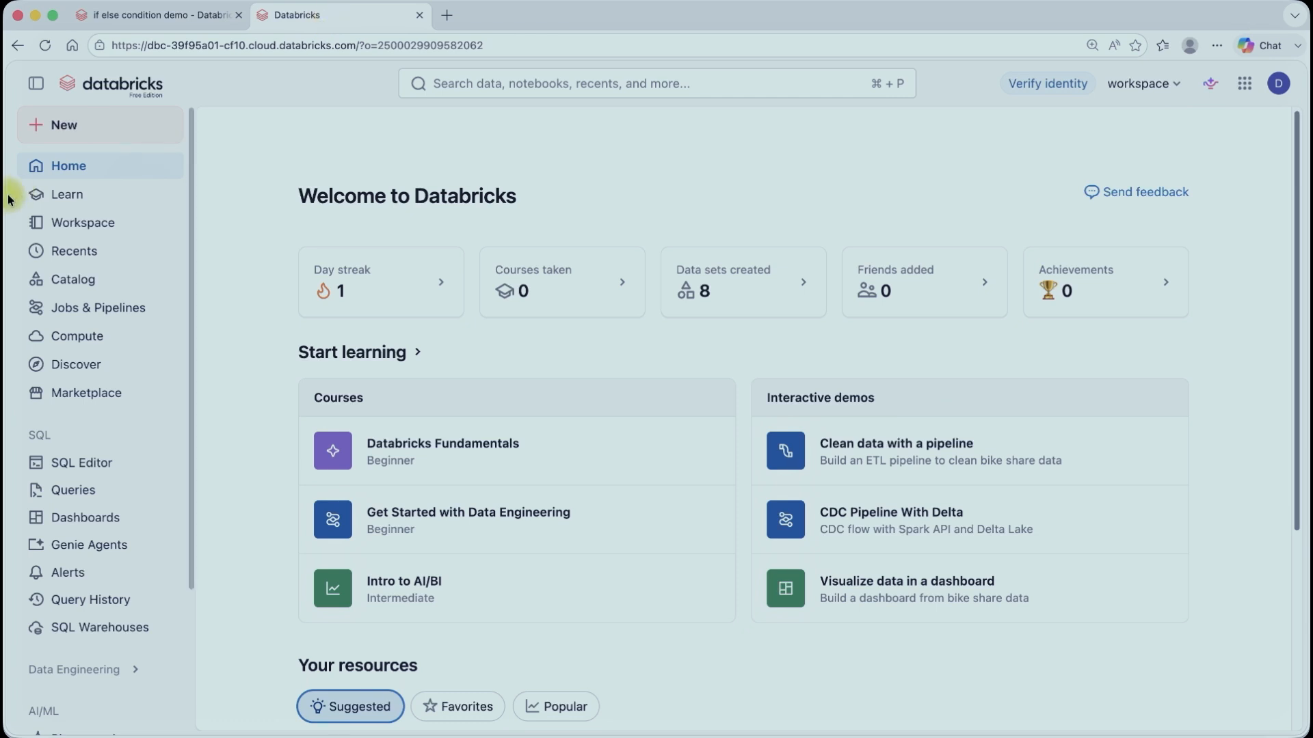
pyautogui.click(82, 235)
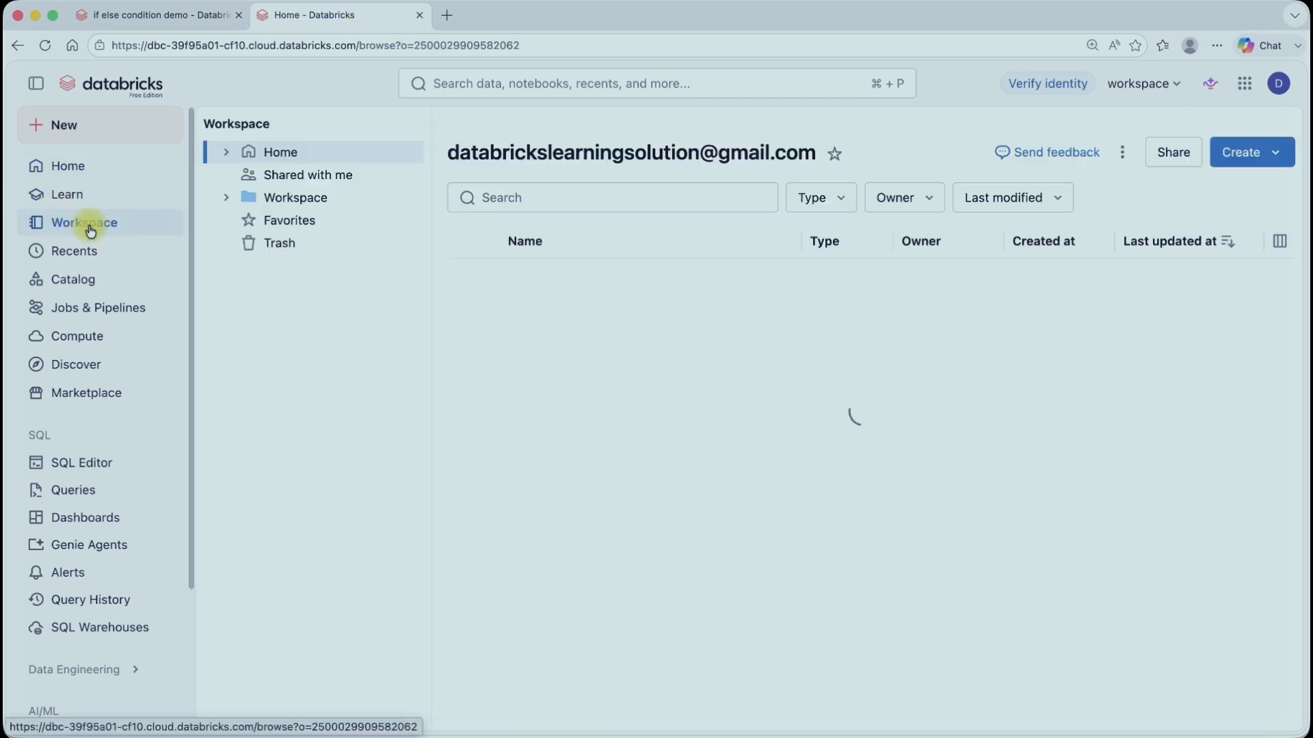
pyautogui.click(556, 276)
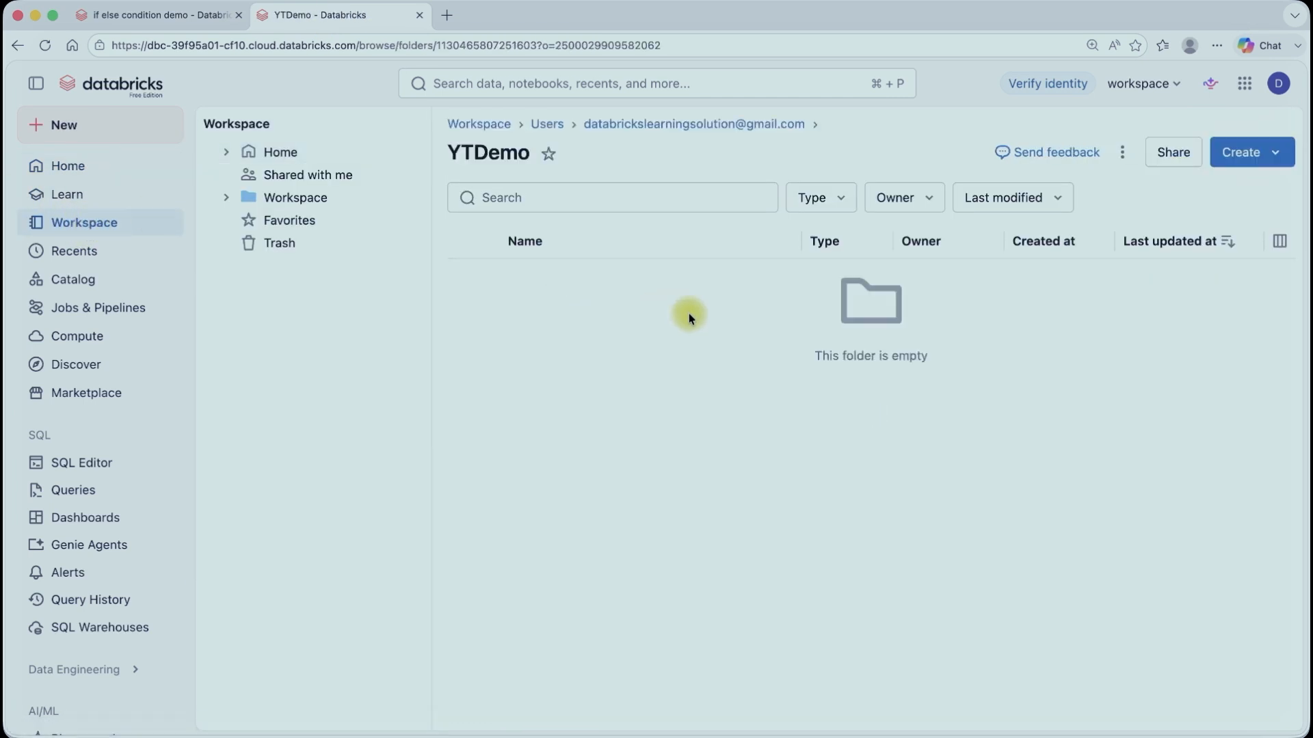
pyautogui.click(1266, 153)
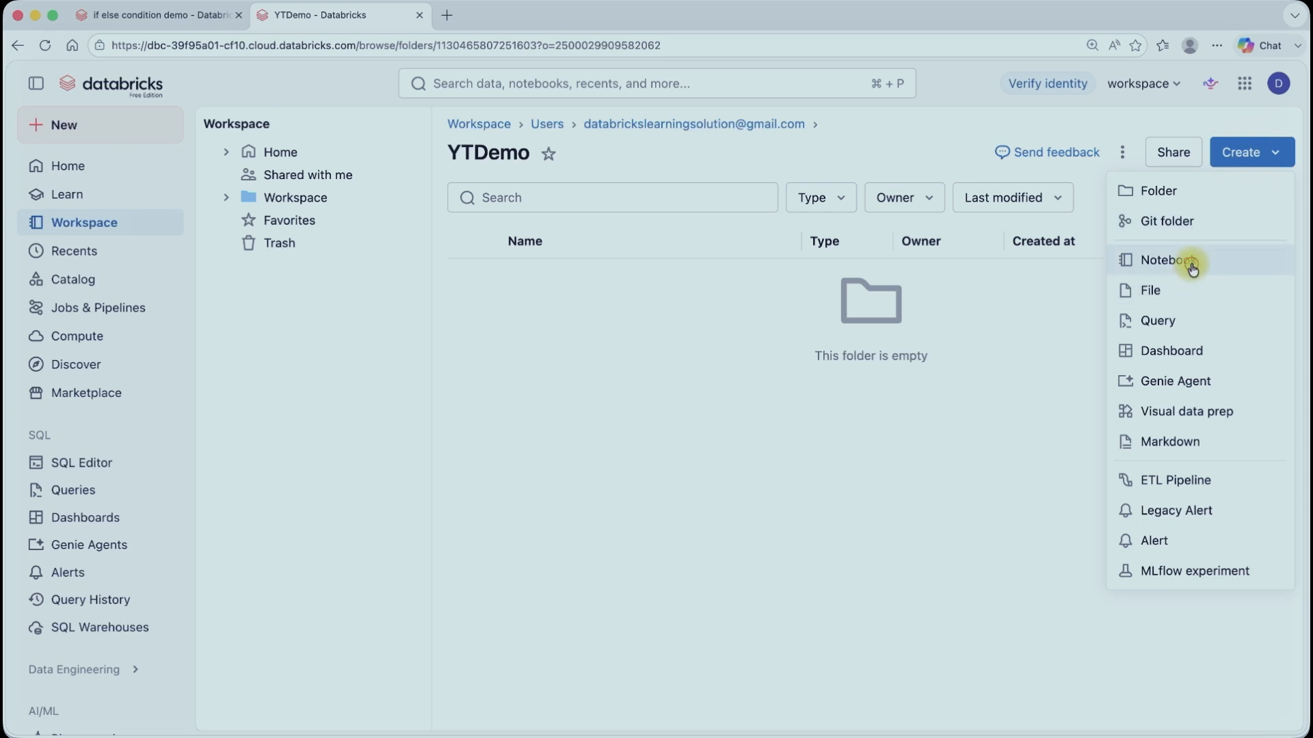
pyautogui.click(1186, 259)
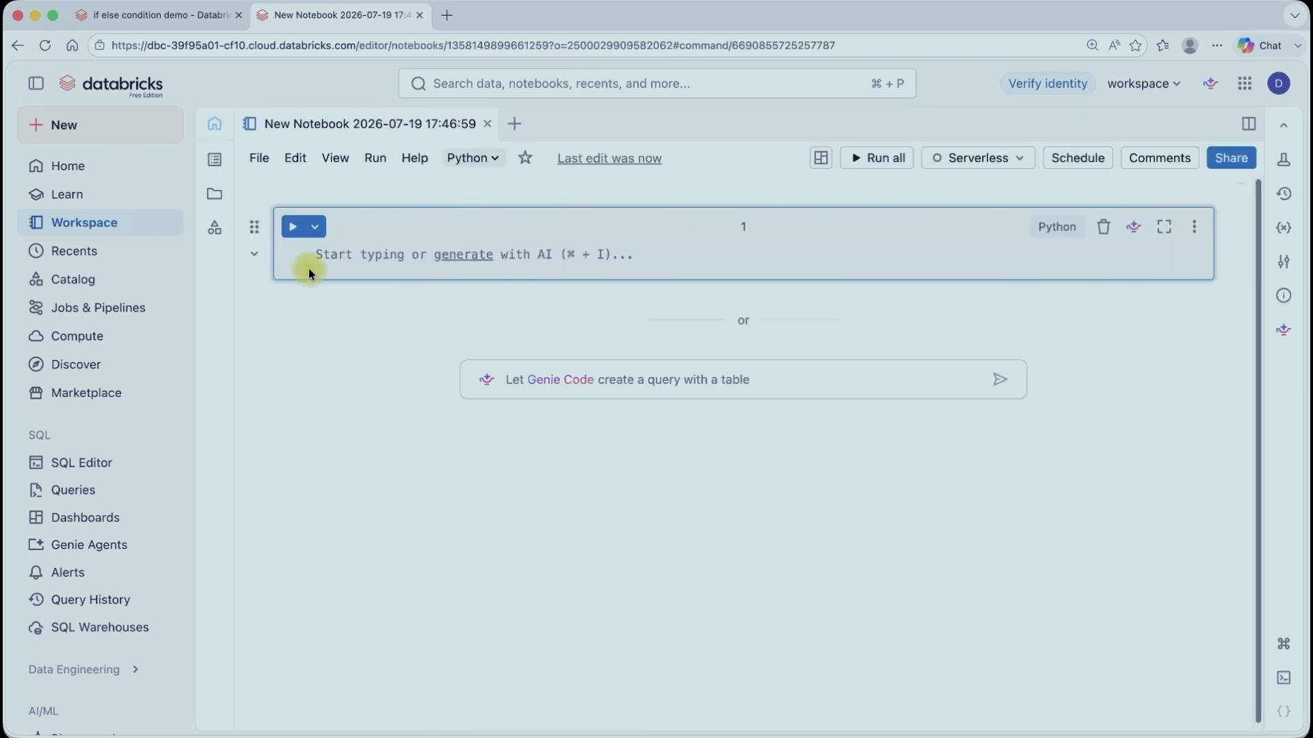
# Step: Write a cell that prints "Sales Data processing started"
pyautogui.write('pr')
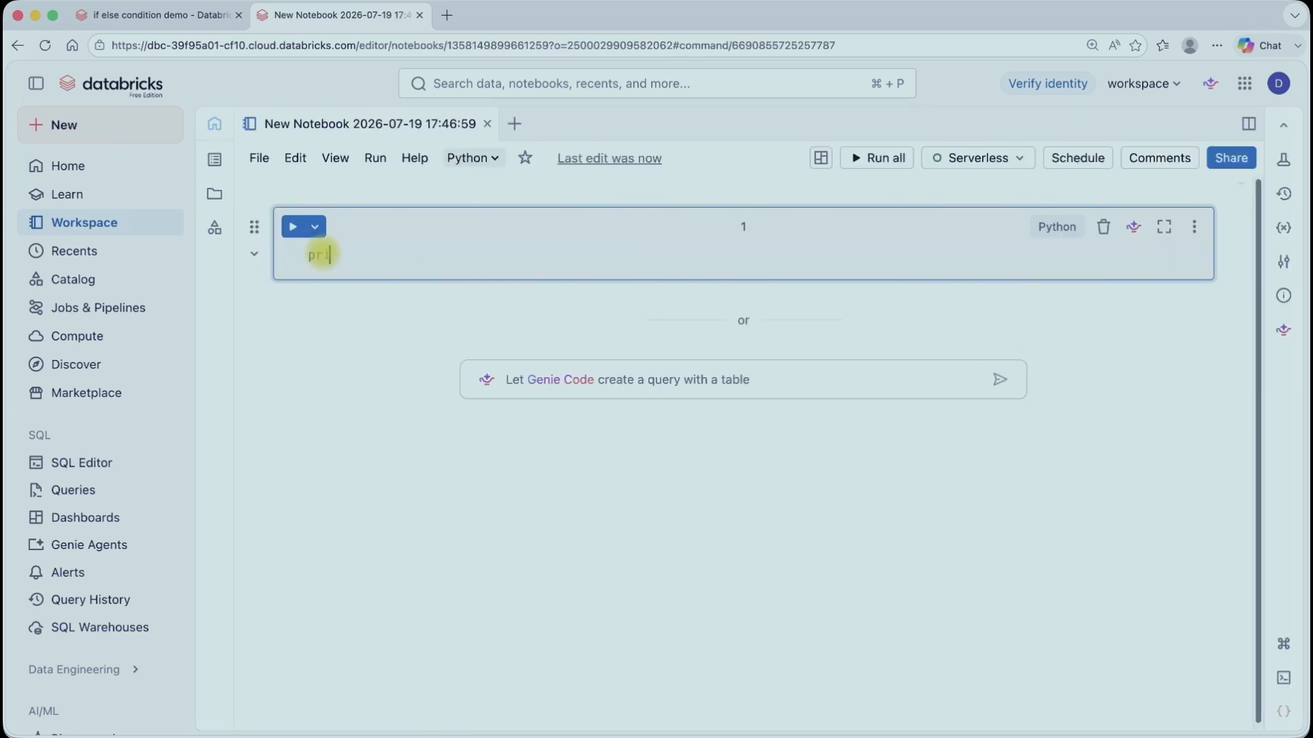
pyautogui.write('int("Sales ')
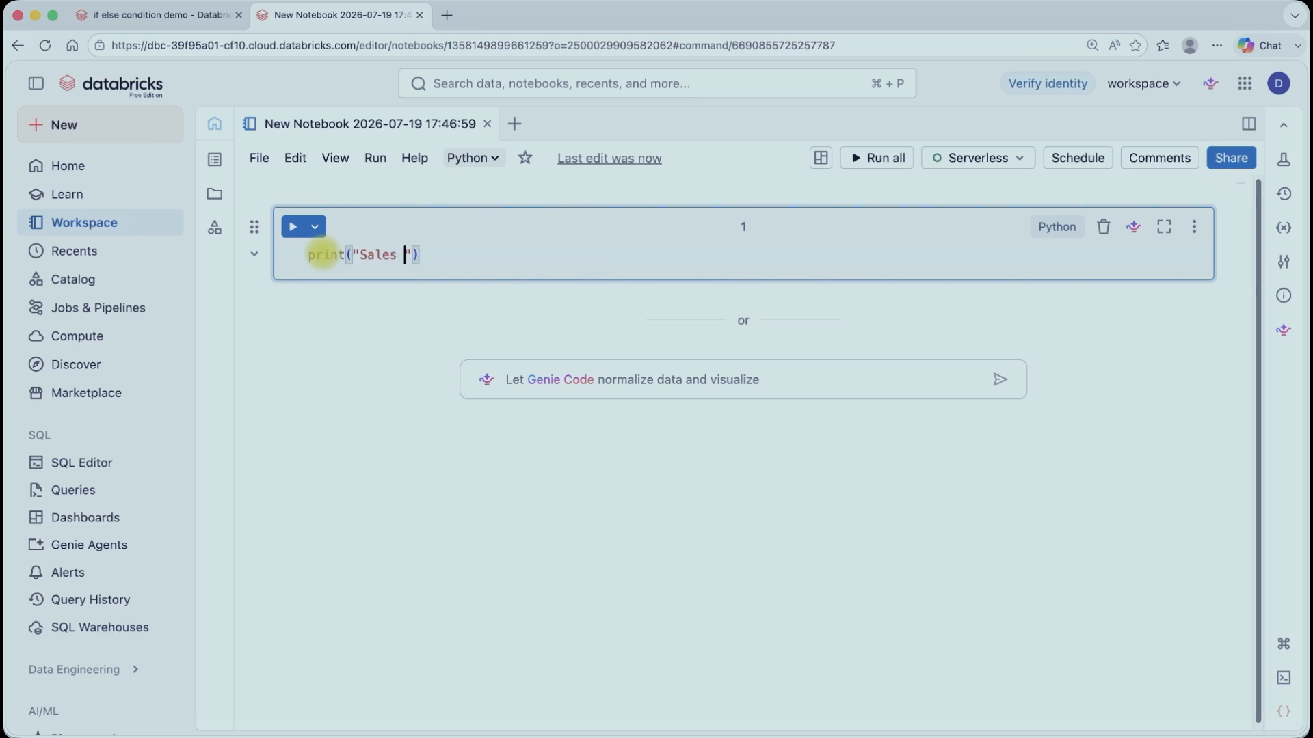
pyautogui.write('Data proces')
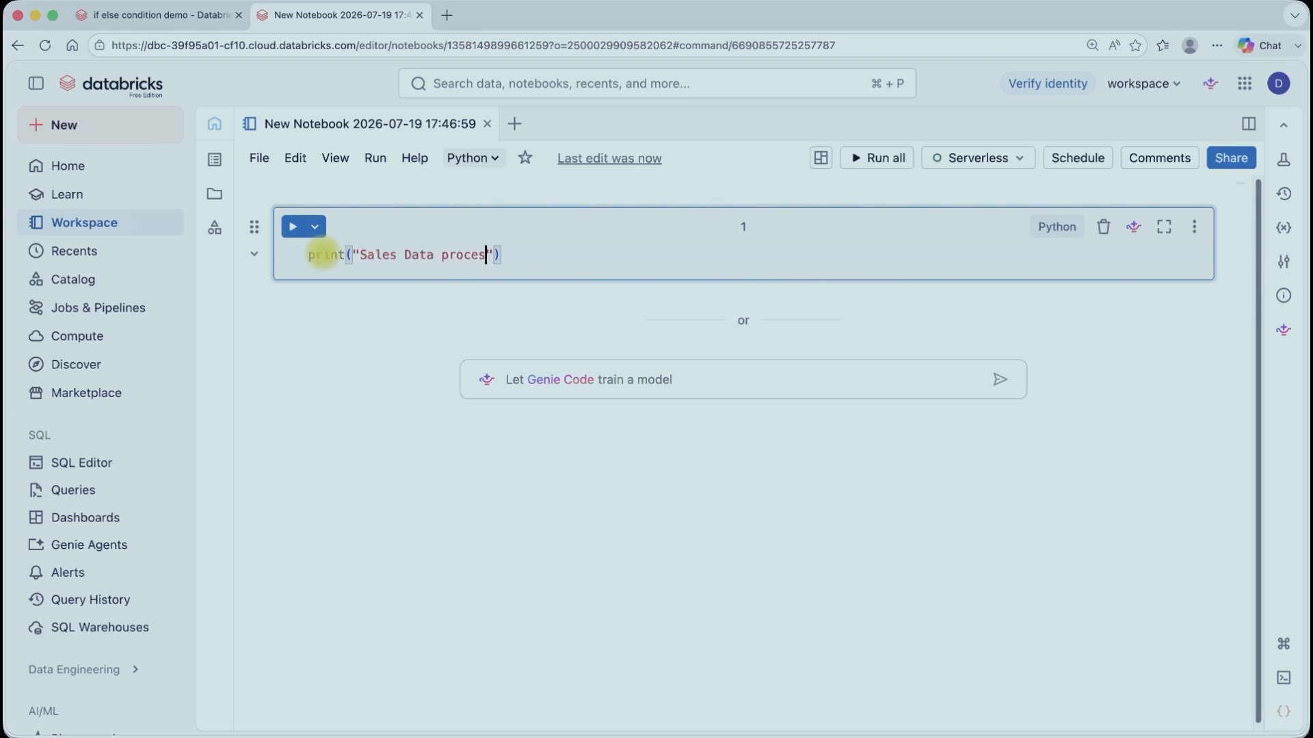
pyautogui.write('sing started')
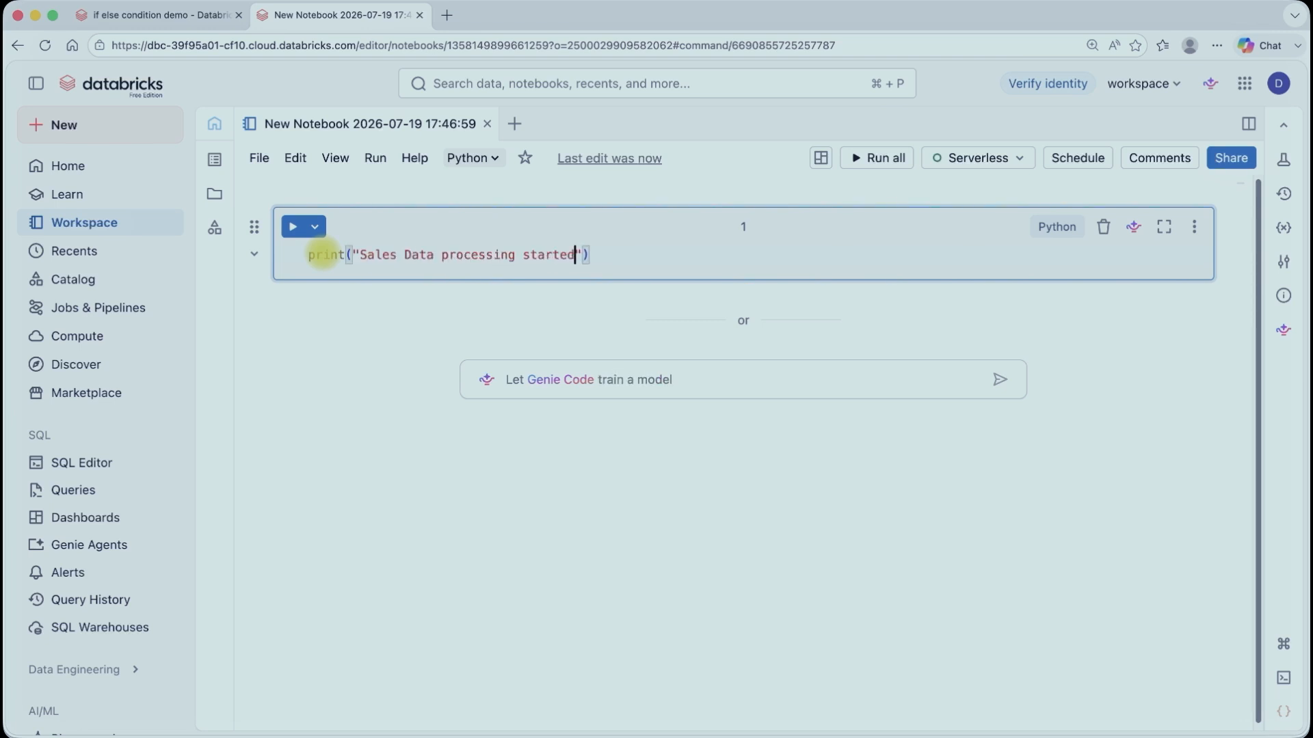
pyautogui.click(377, 305)
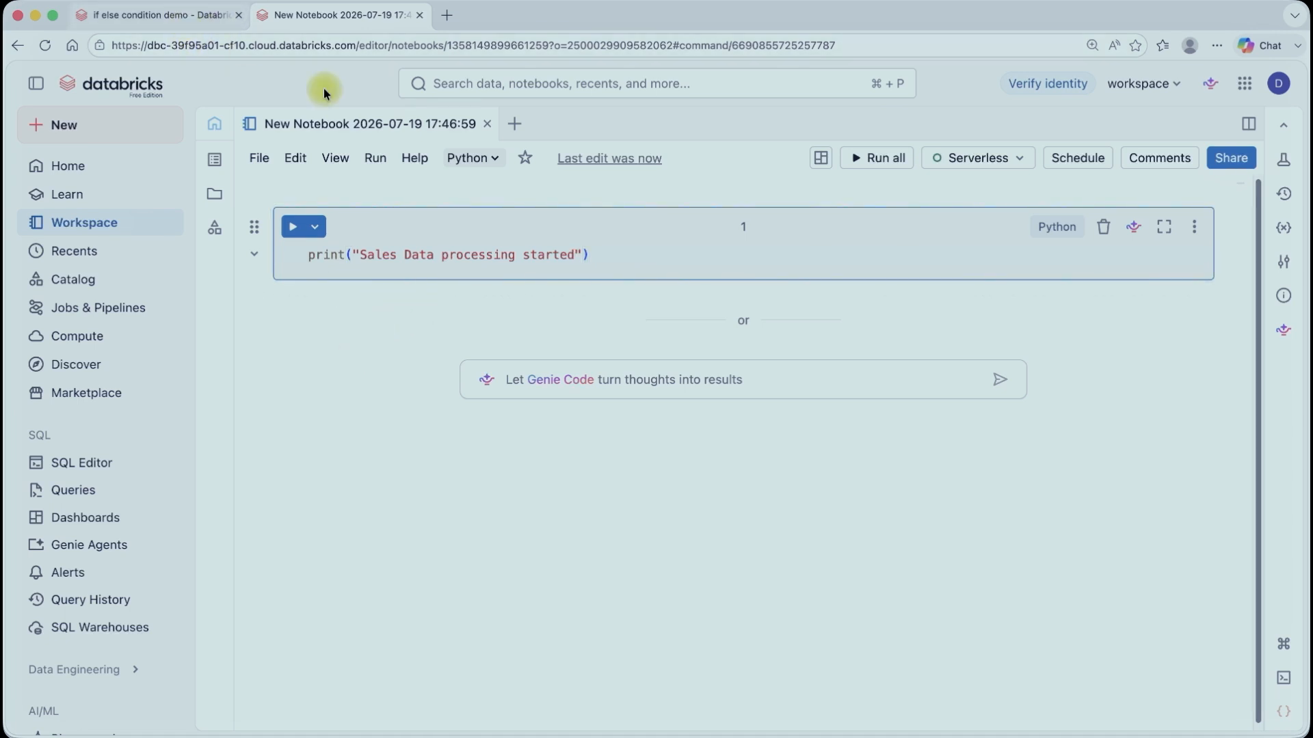
# Step: Rename the notebook as run_true_condition
pyautogui.click(369, 124)
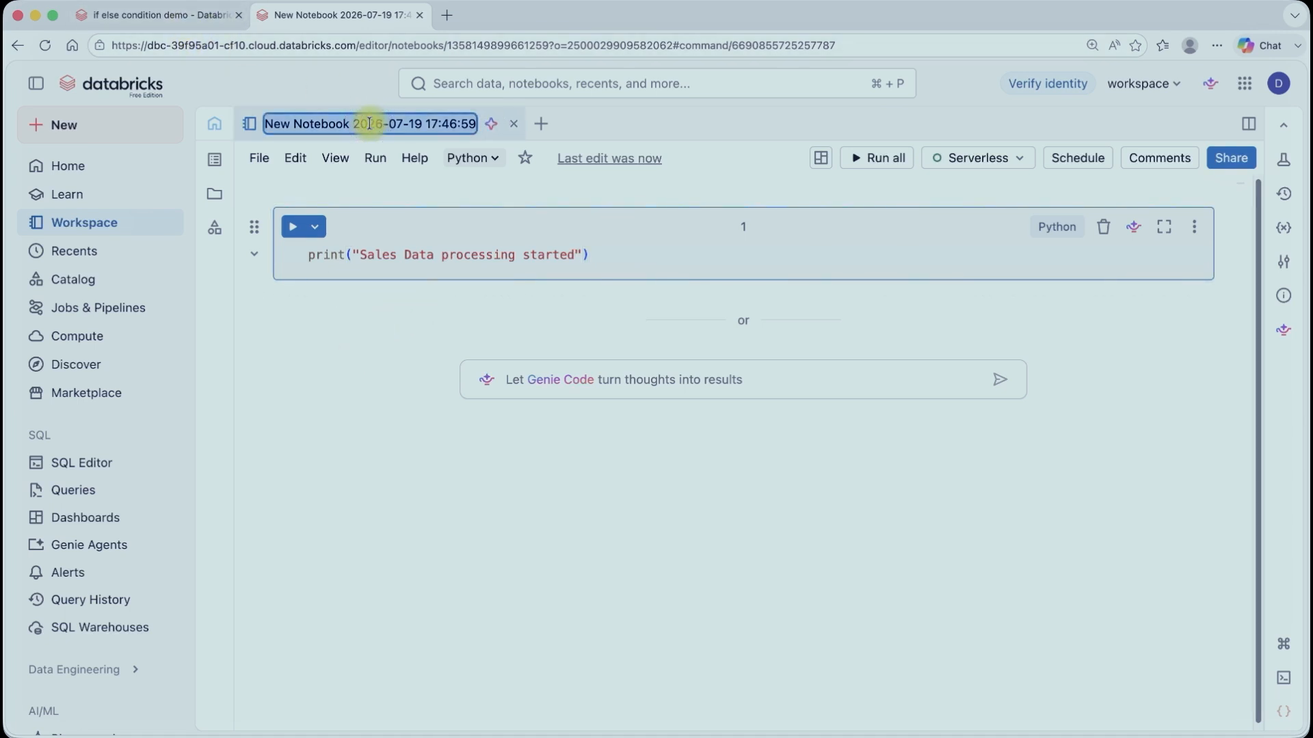
pyautogui.write('run')
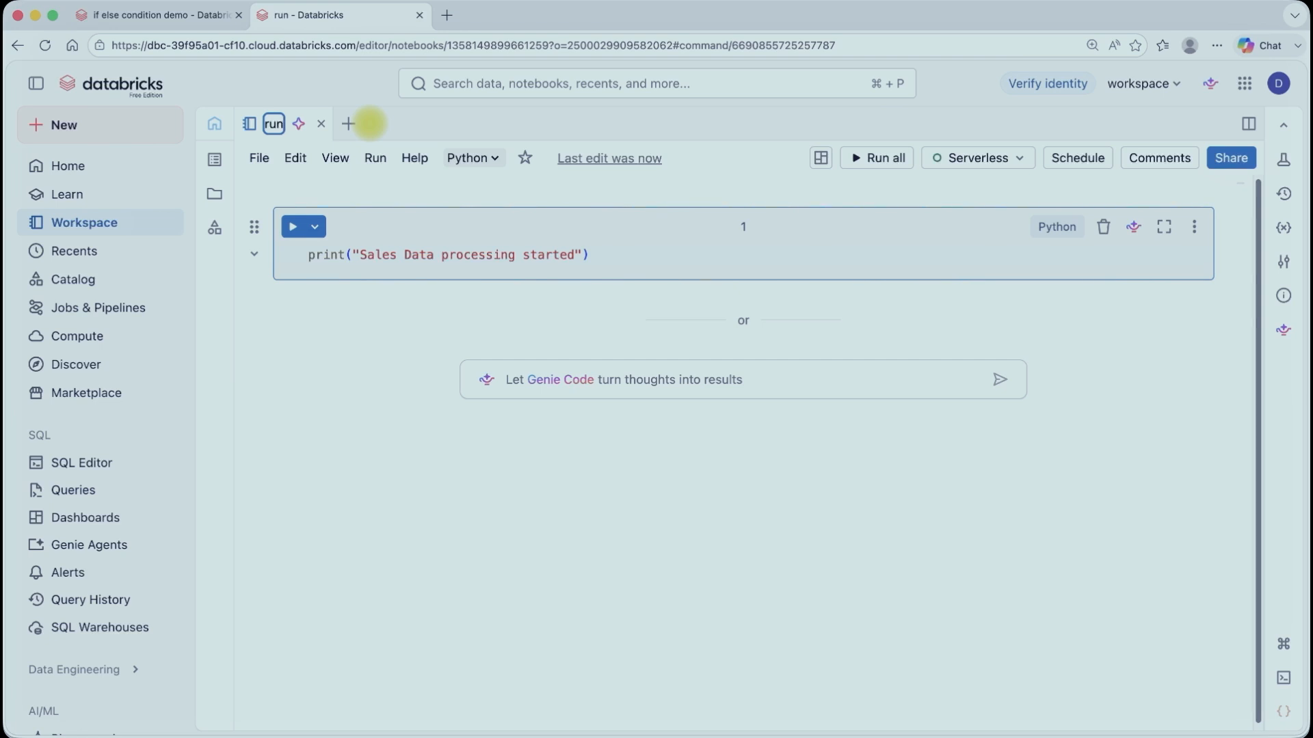
pyautogui.write('_true')
pyautogui.write('_condition')
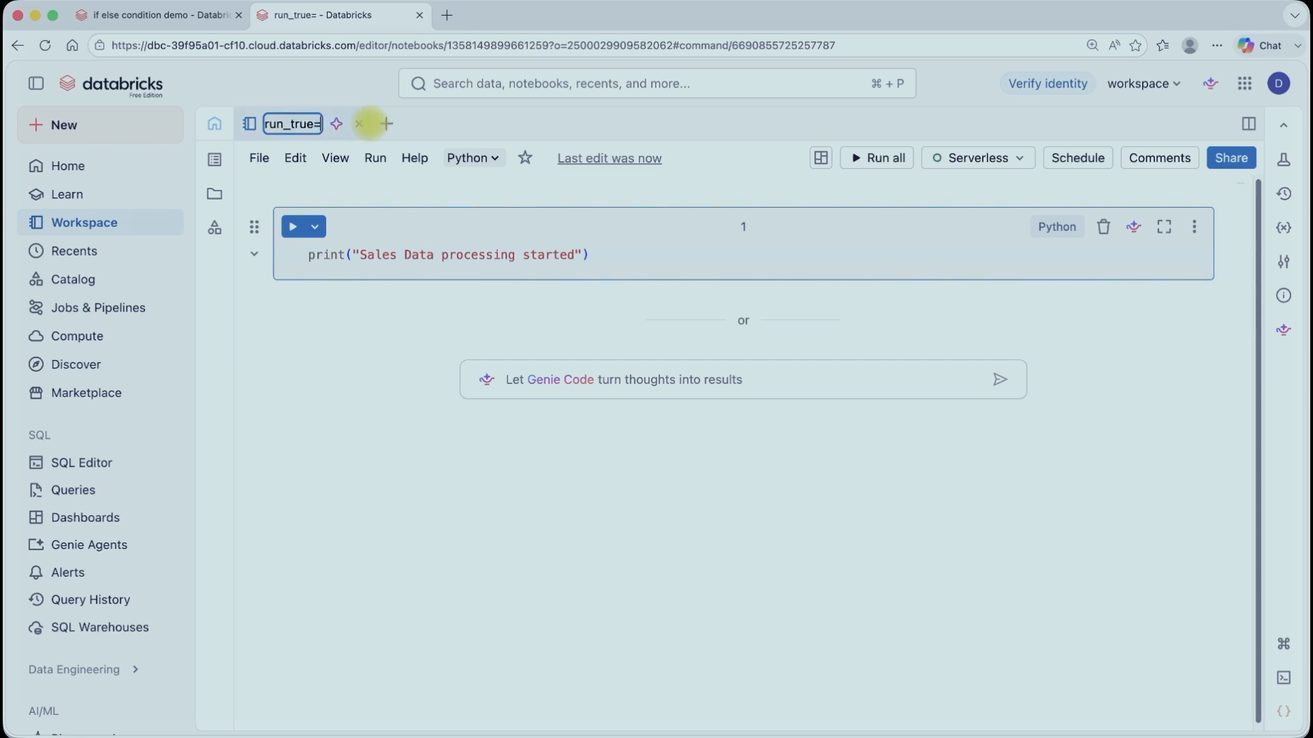
pyautogui.press('Return')
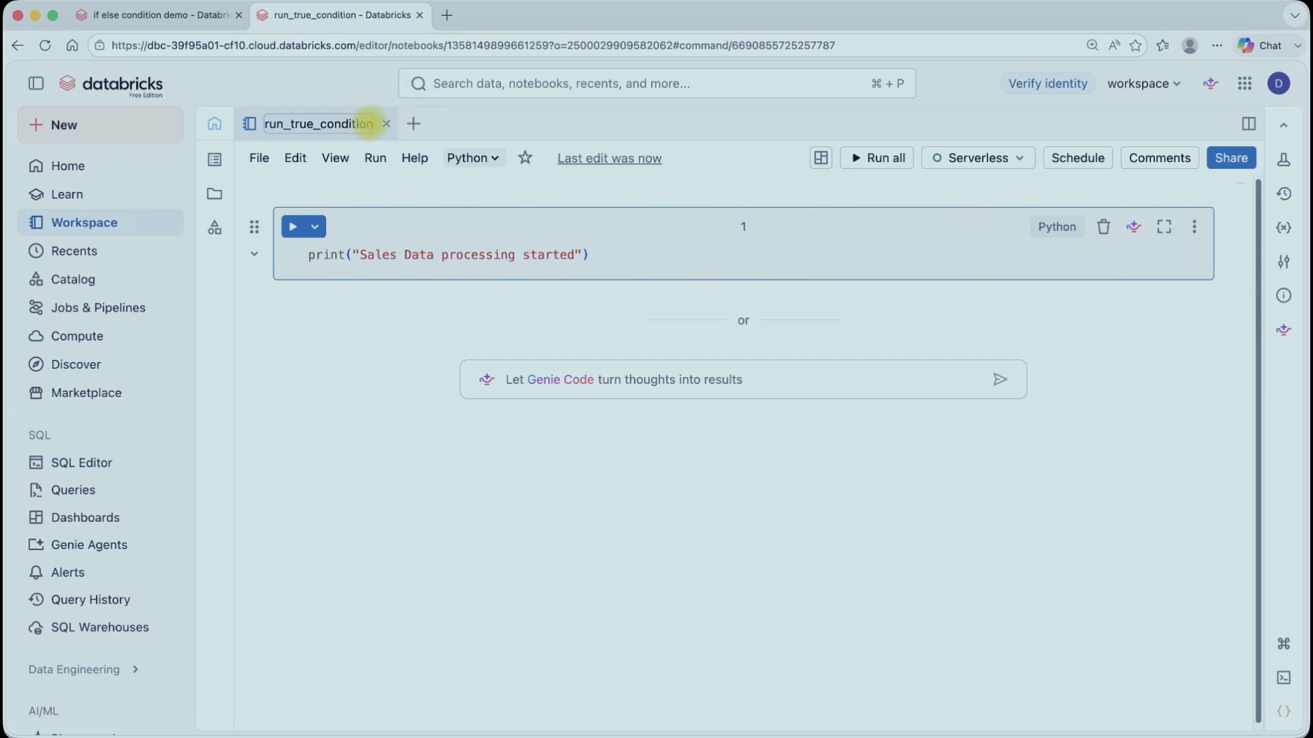
# Step: Create another new notebook in the YTDemo workspace folder
pyautogui.click(152, 15)
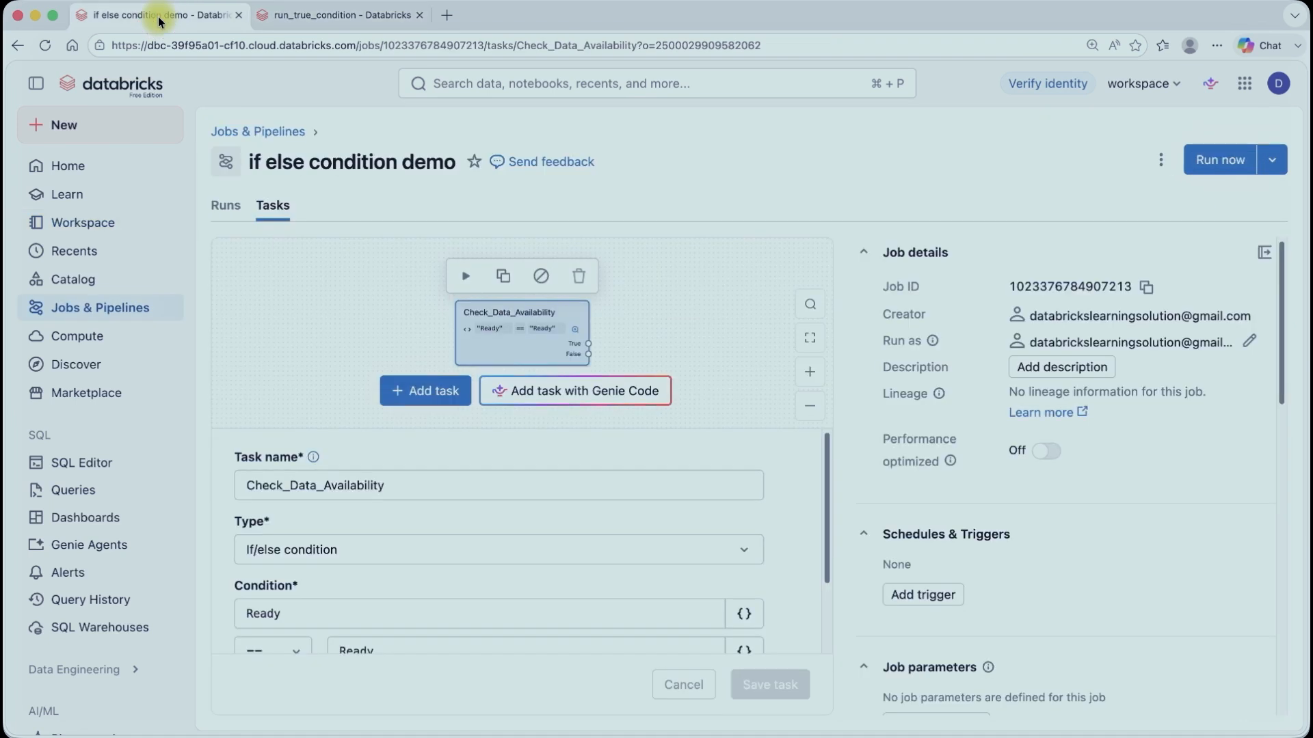
pyautogui.click(322, 16)
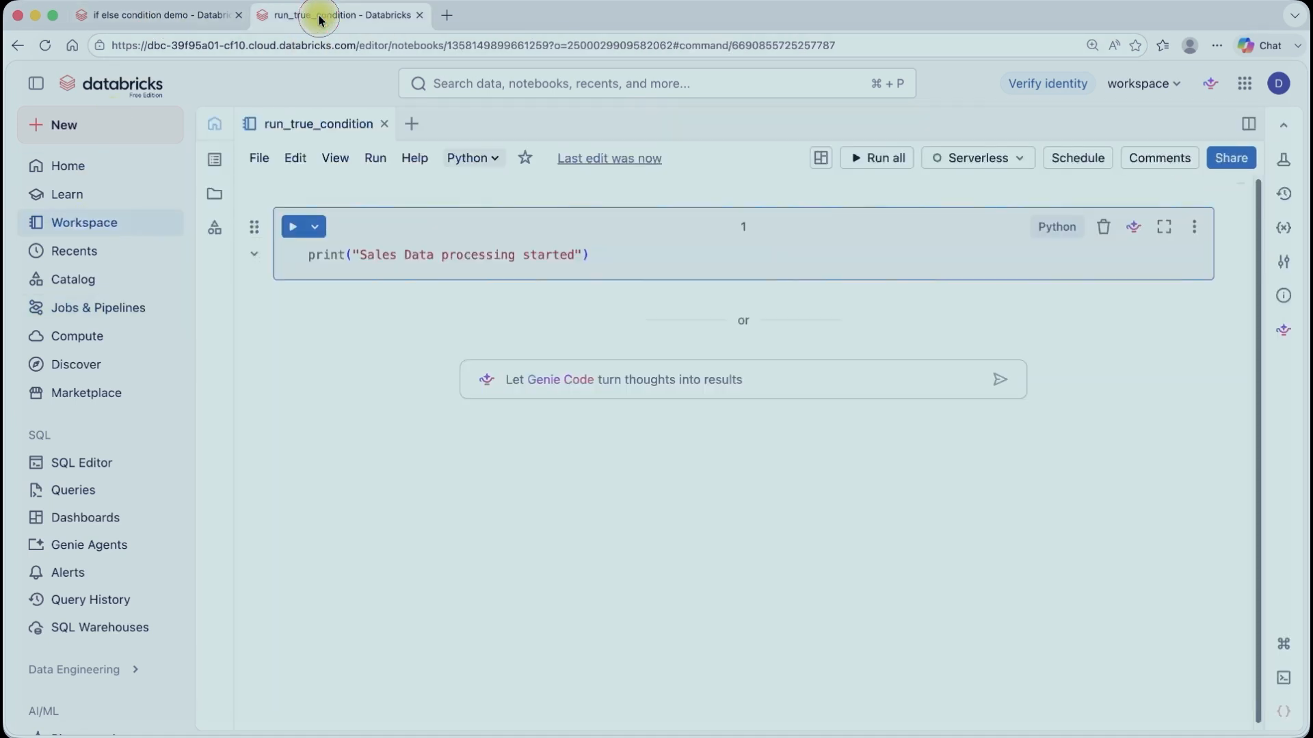
pyautogui.click(83, 223)
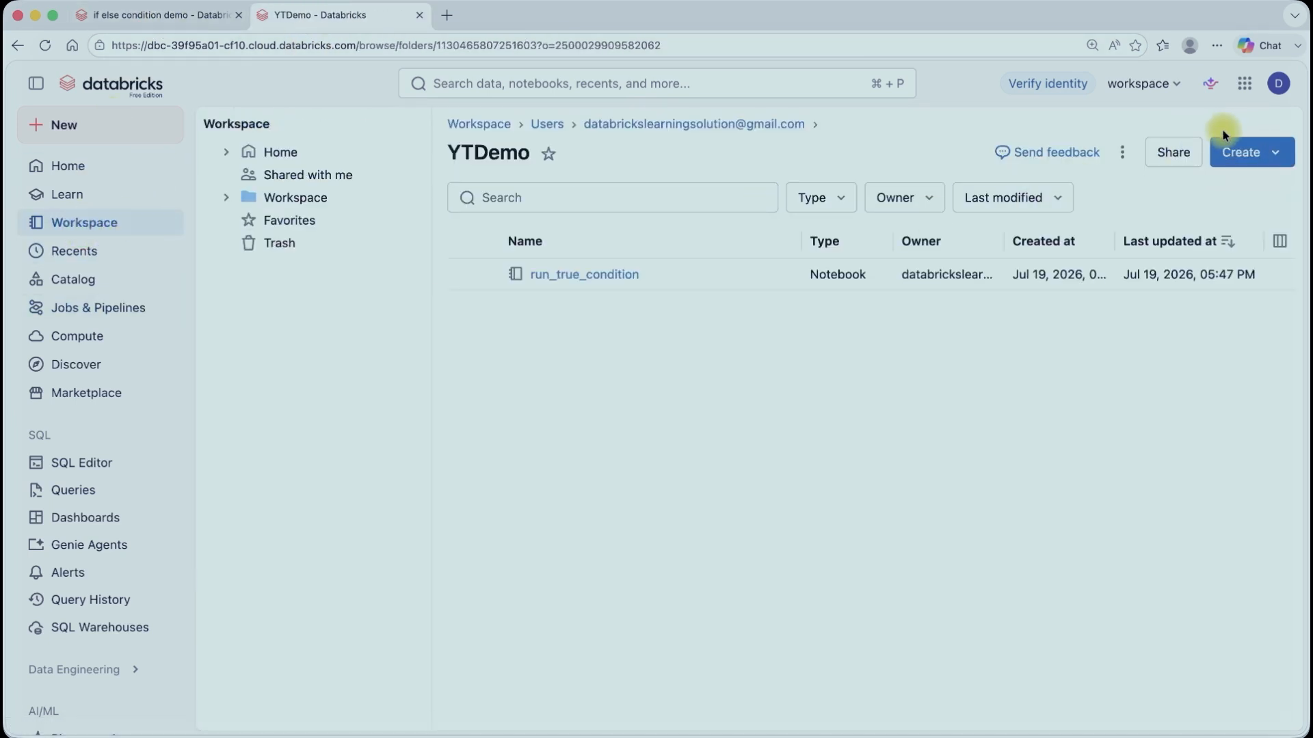
pyautogui.click(1239, 151)
pyautogui.click(1188, 259)
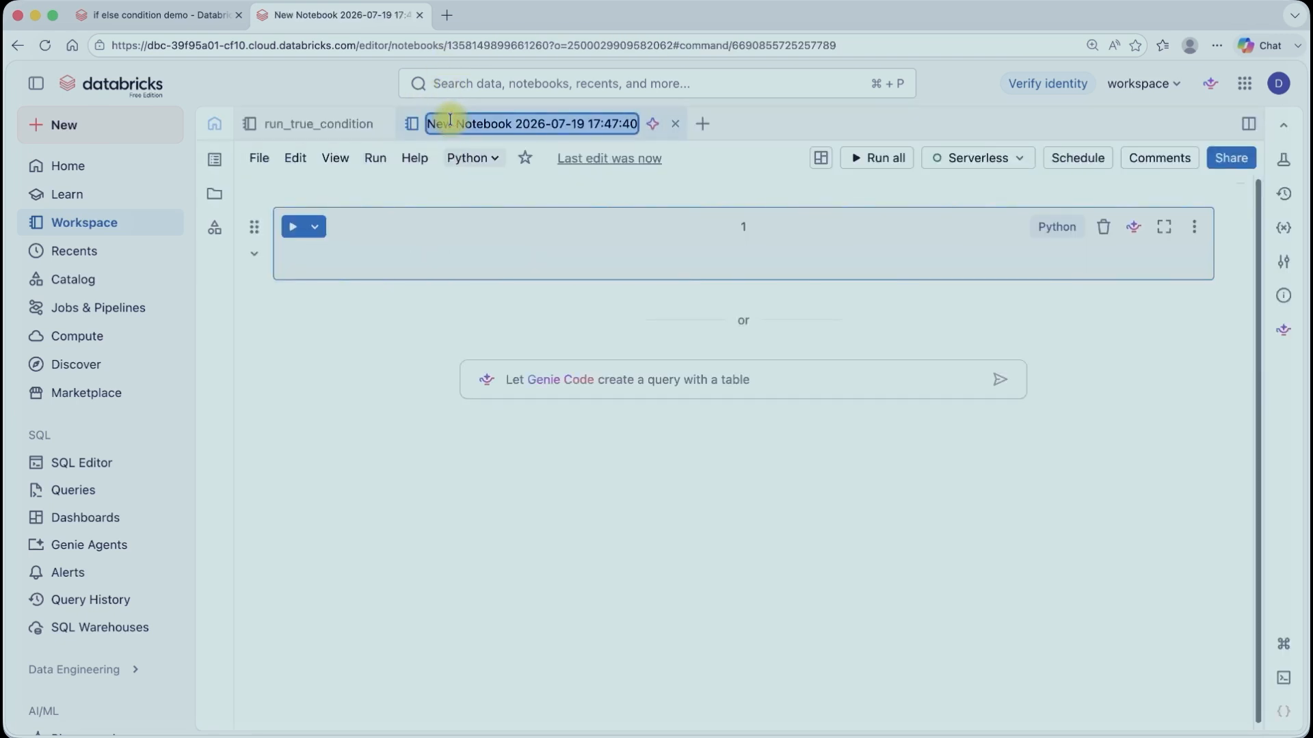
# Step: Rename the new notebook as run_false_condition
pyautogui.write('run')
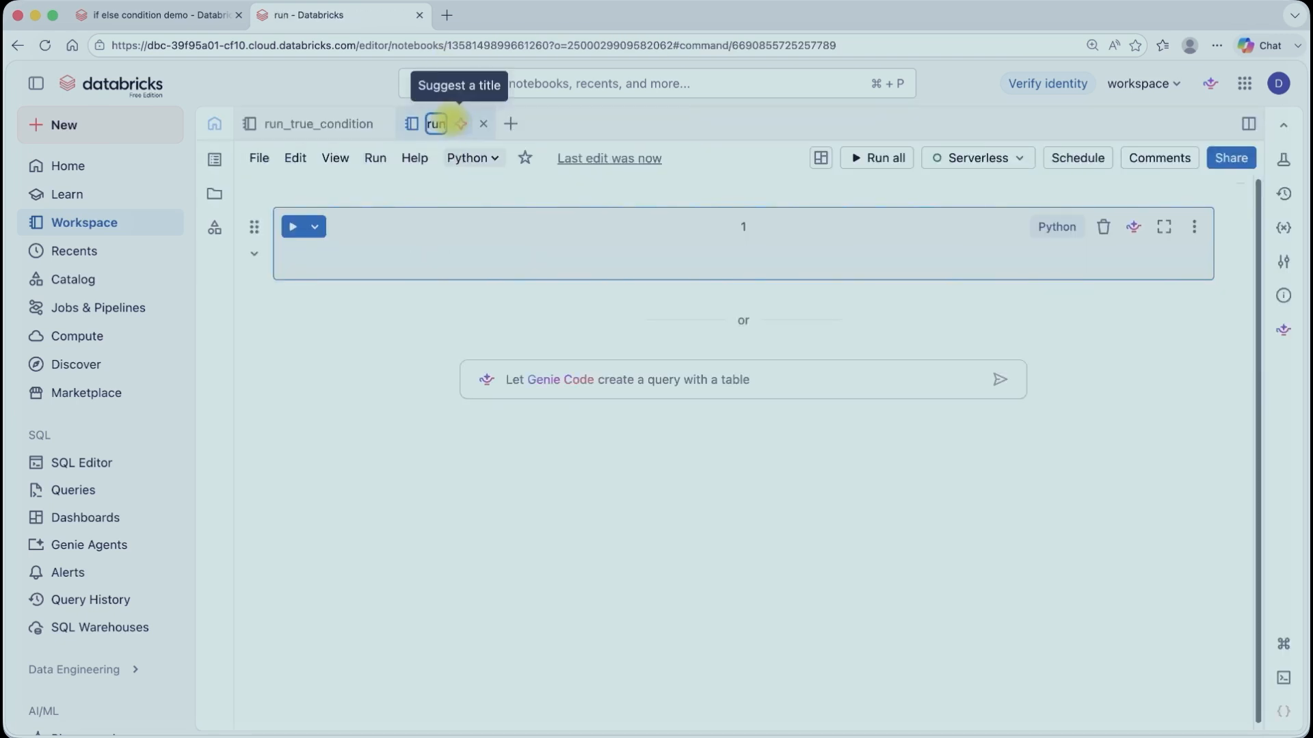
pyautogui.write('_fals')
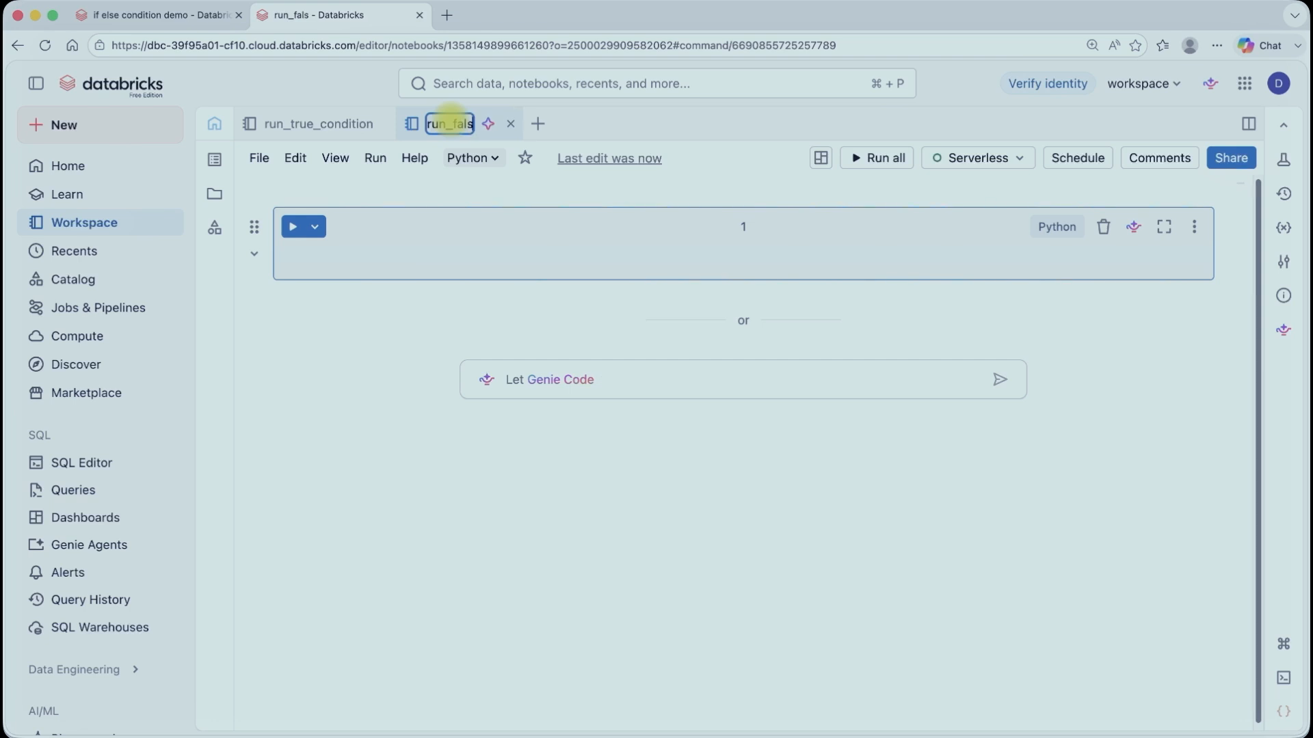
pyautogui.write('e_condition')
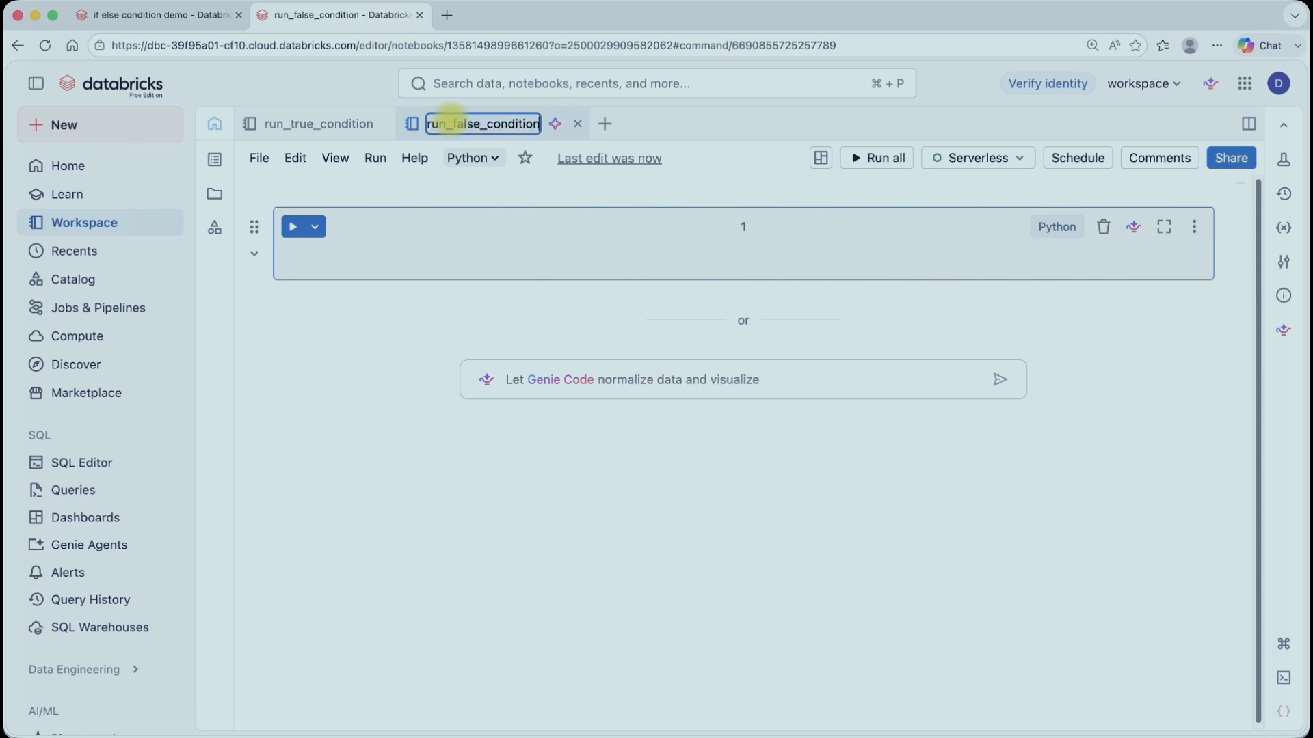
# Step: Write a cell that prints "Data not available, Notification sent to support team"
pyautogui.click(390, 257)
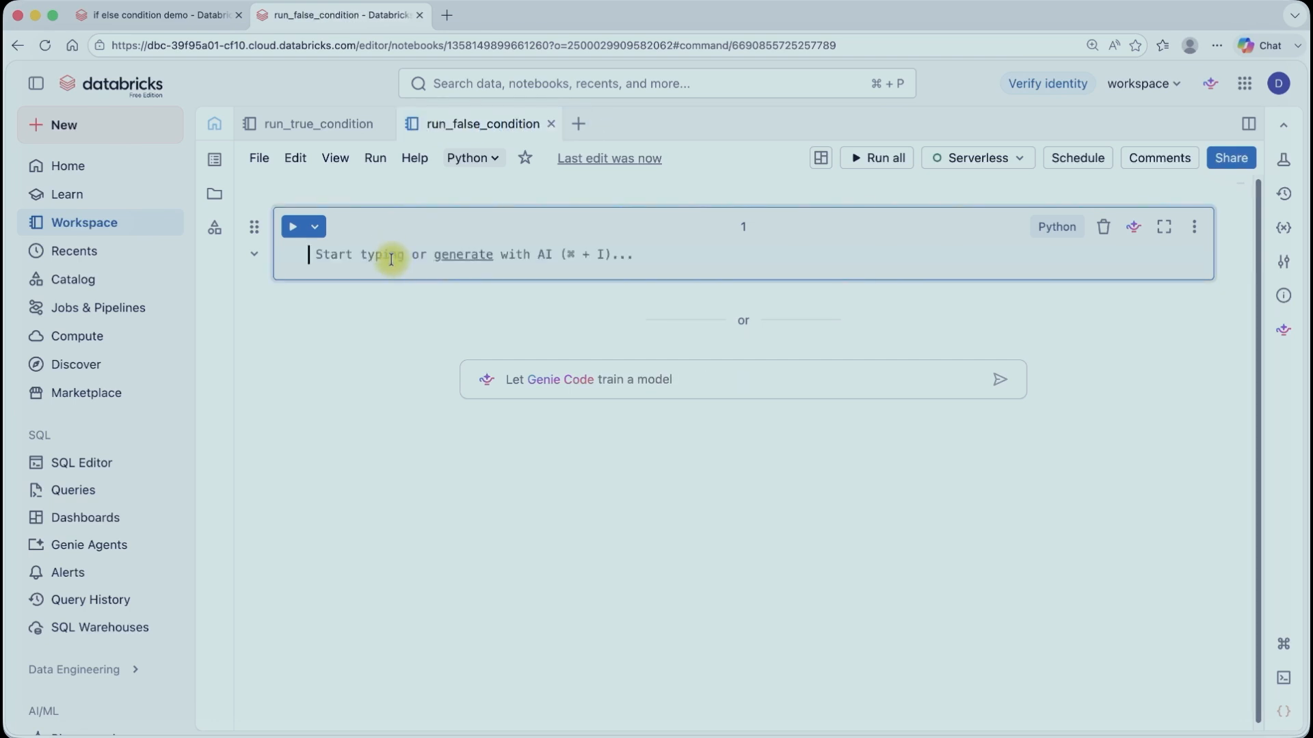
pyautogui.write('print(')
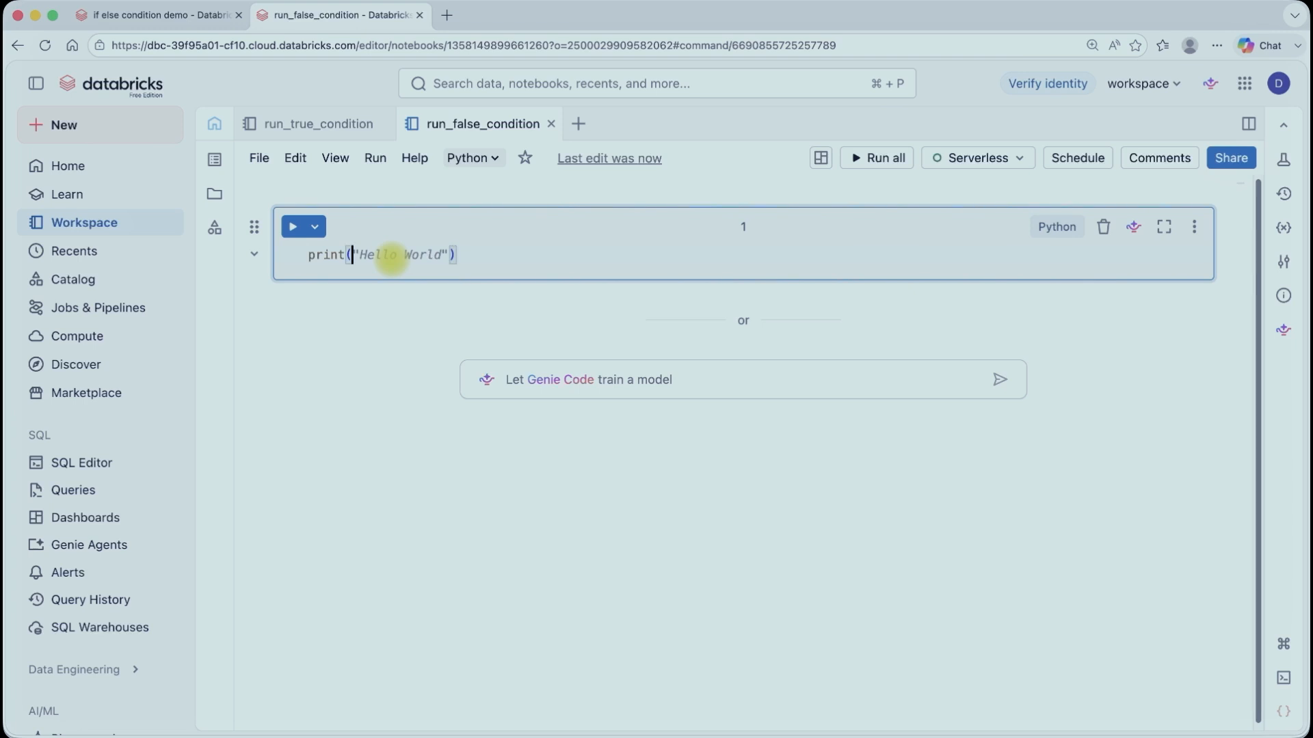
pyautogui.write('"Data not ')
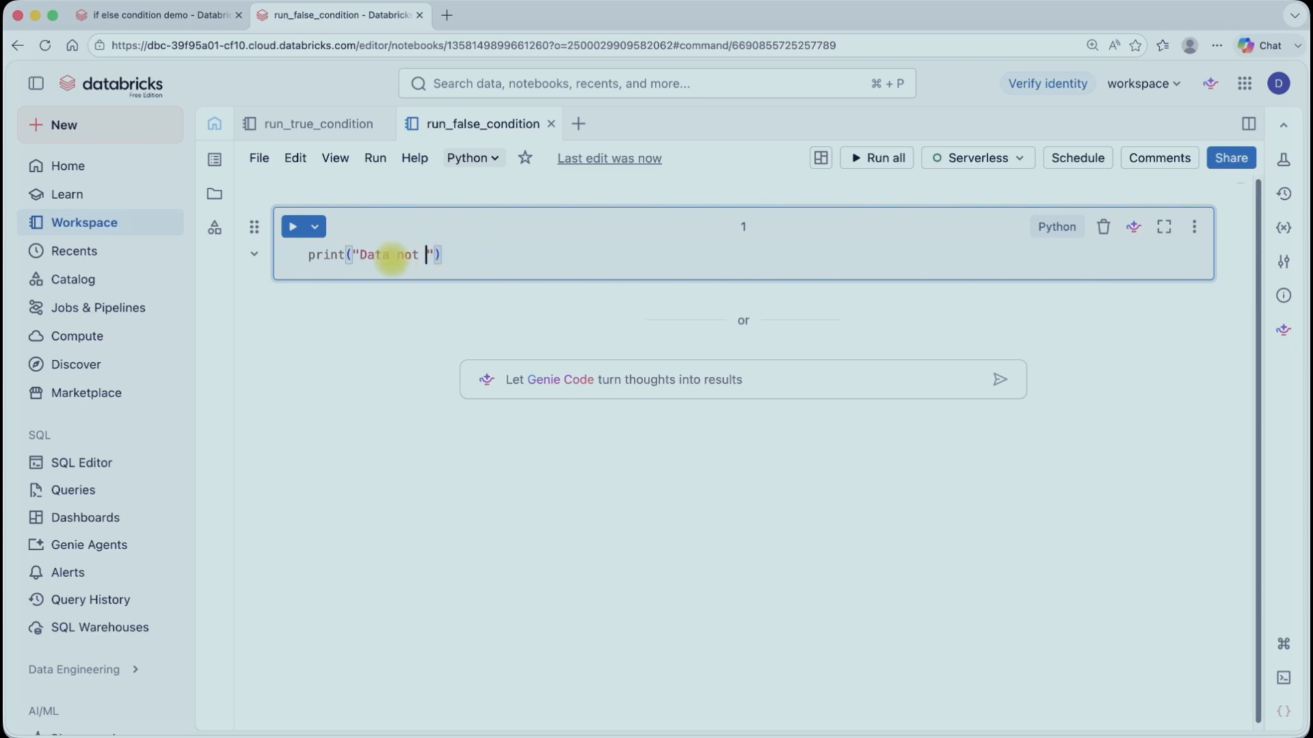
pyautogui.write('available, Notifi')
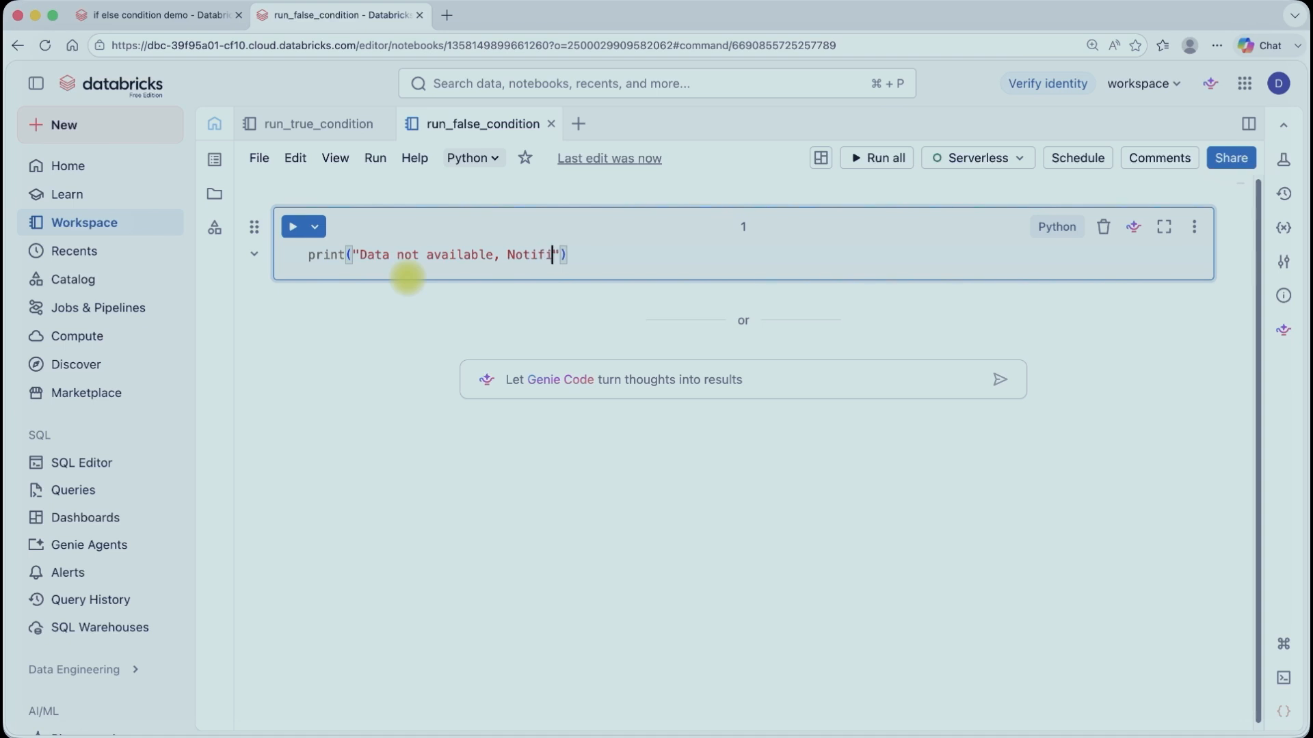
pyautogui.write('cation sent t')
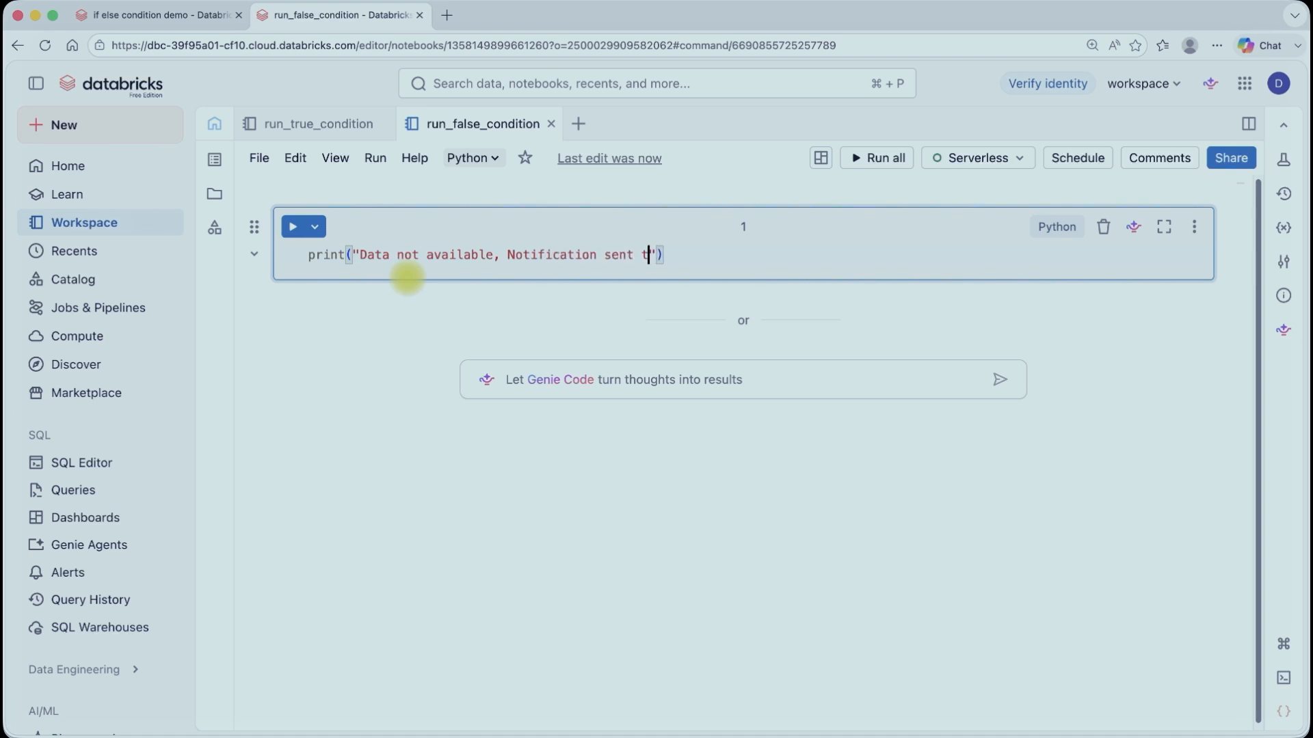
pyautogui.write('o support t')
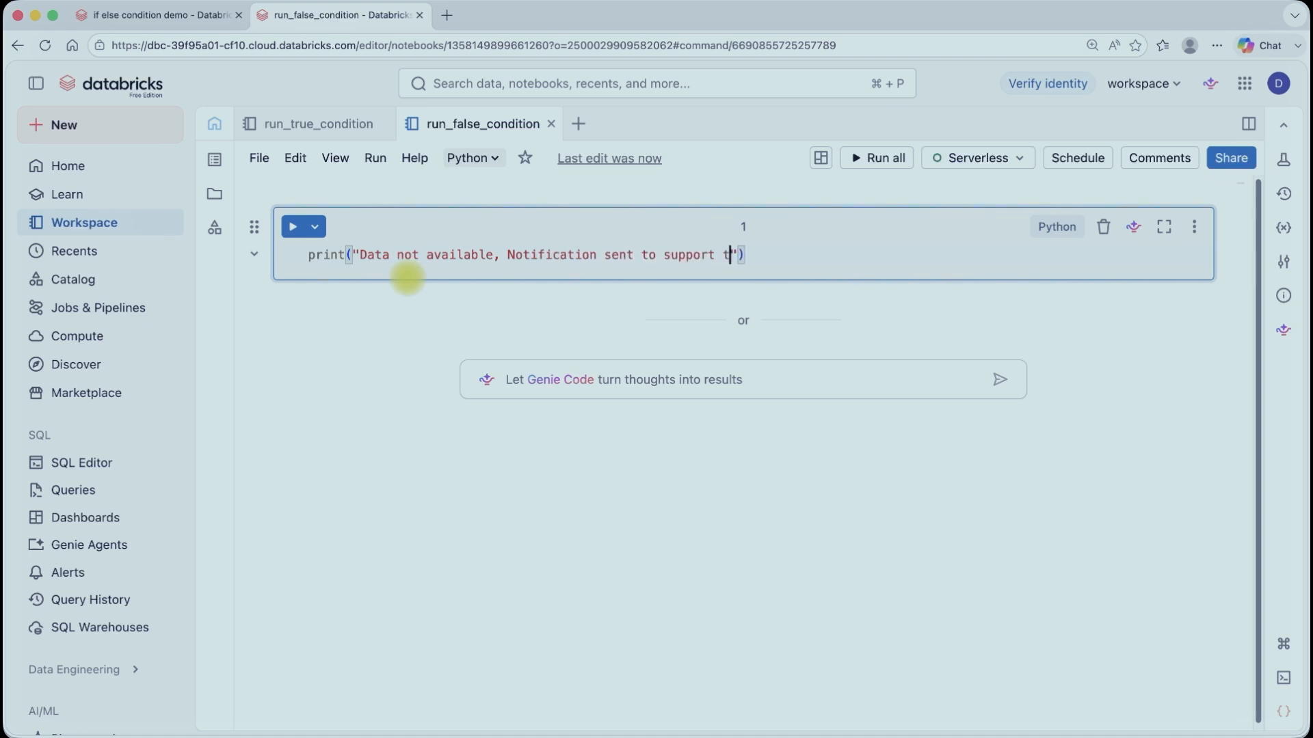
pyautogui.write('eam')
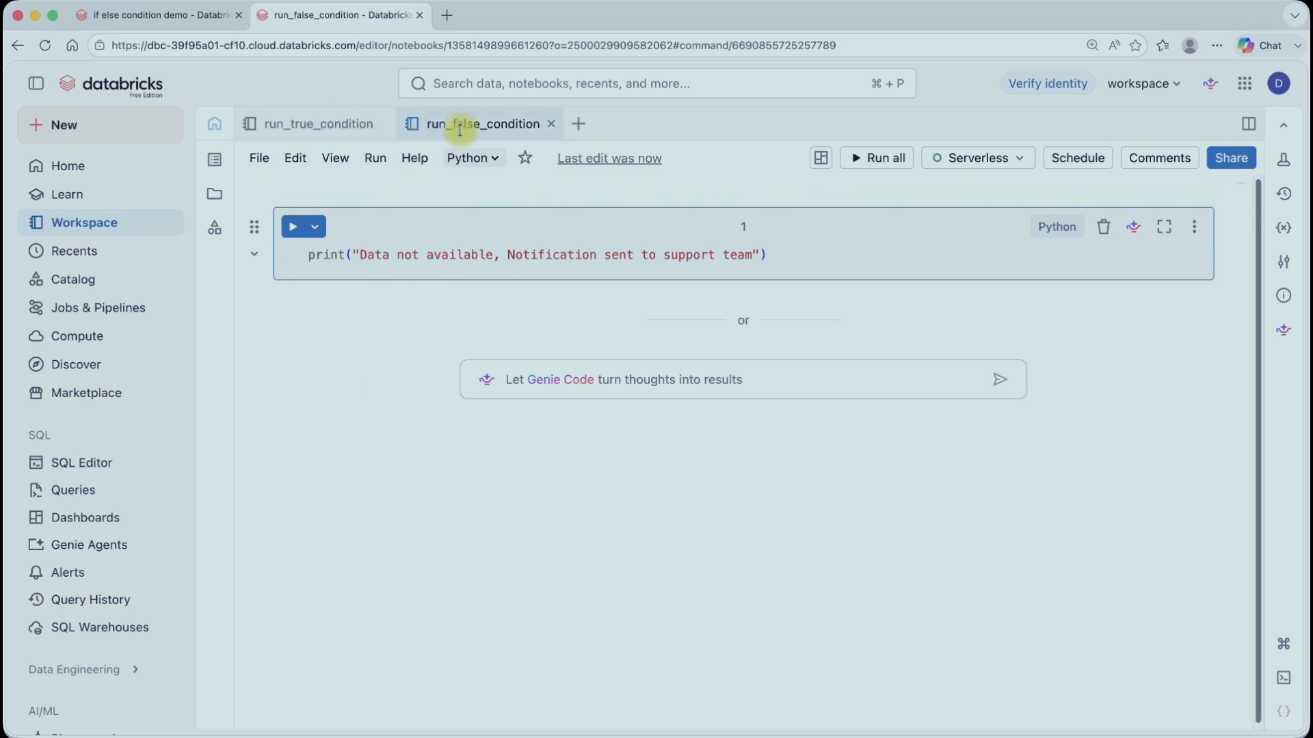
# Step: In the job, add a notebook task named process_Sales_Data that depends on Check_Data_Availability (true)
pyautogui.click(179, 19)
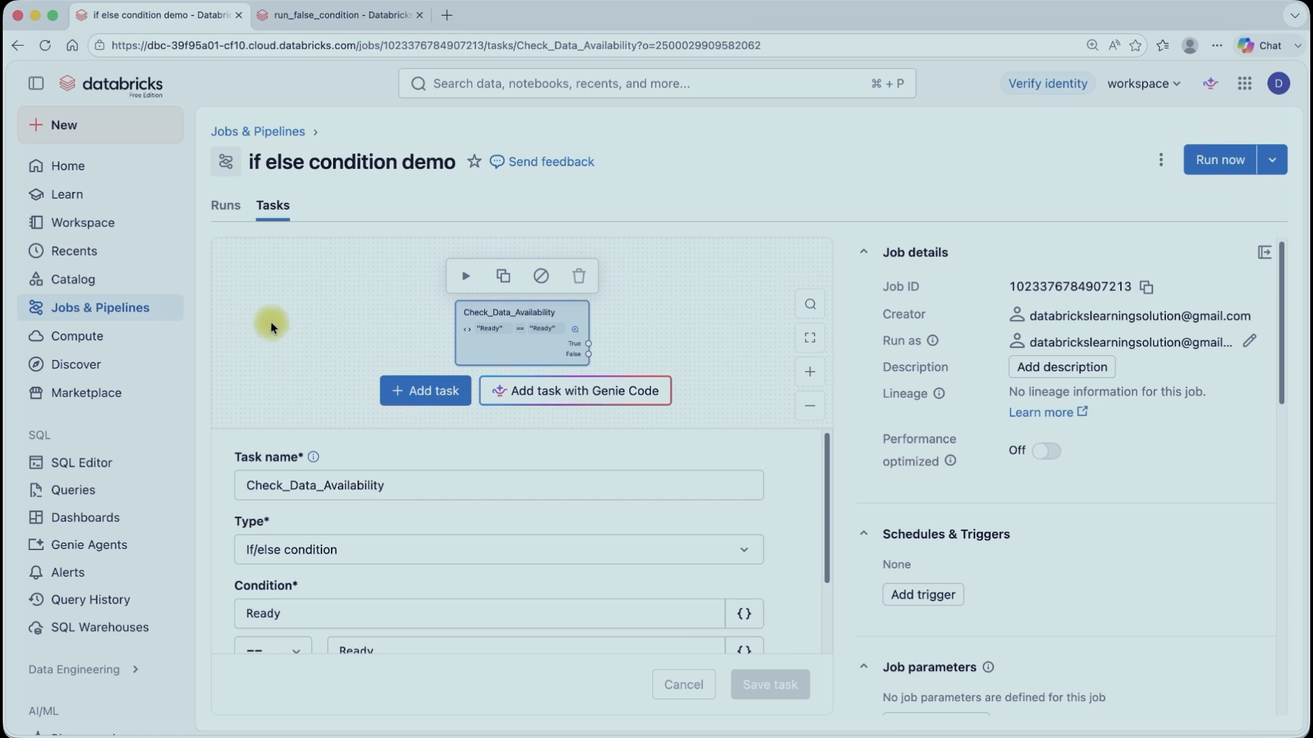
pyautogui.click(425, 400)
pyautogui.click(551, 429)
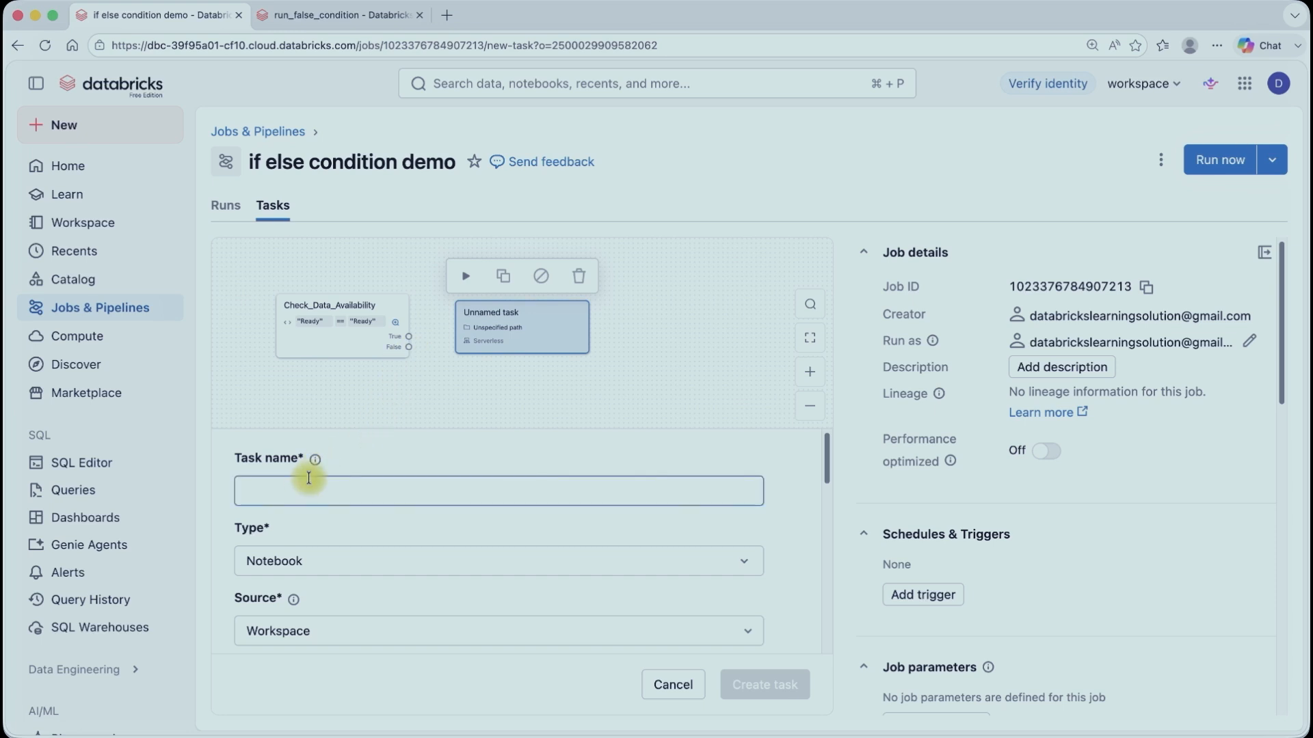
pyautogui.scroll(-5, 351, 614)
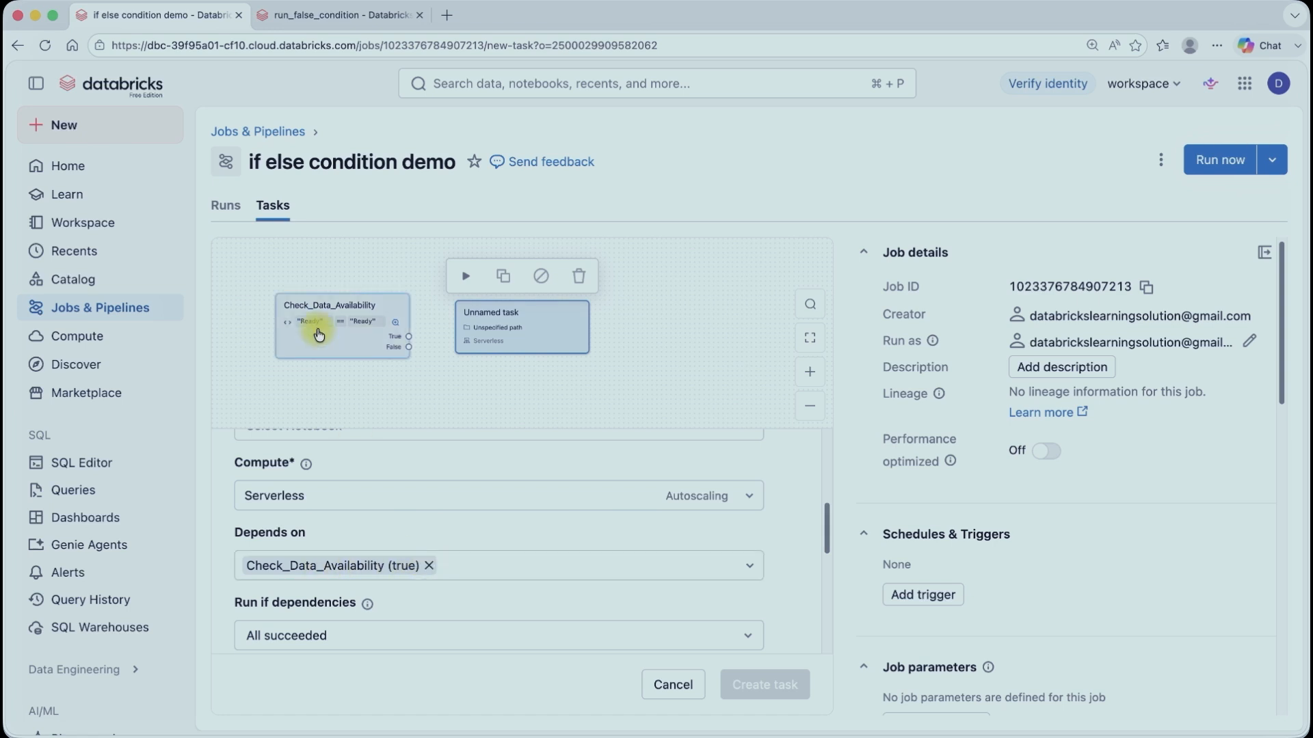
pyautogui.click(418, 572)
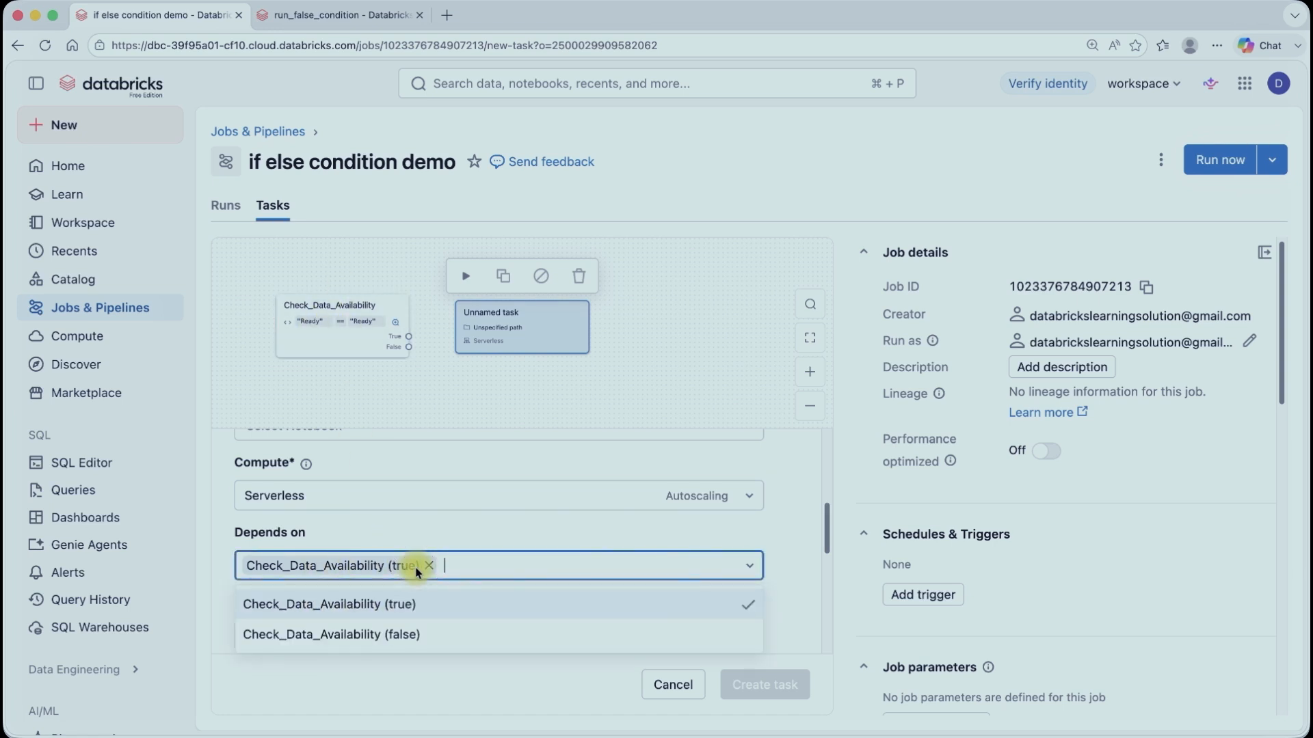
pyautogui.click(396, 605)
pyautogui.click(399, 605)
pyautogui.scroll(5, 384, 472)
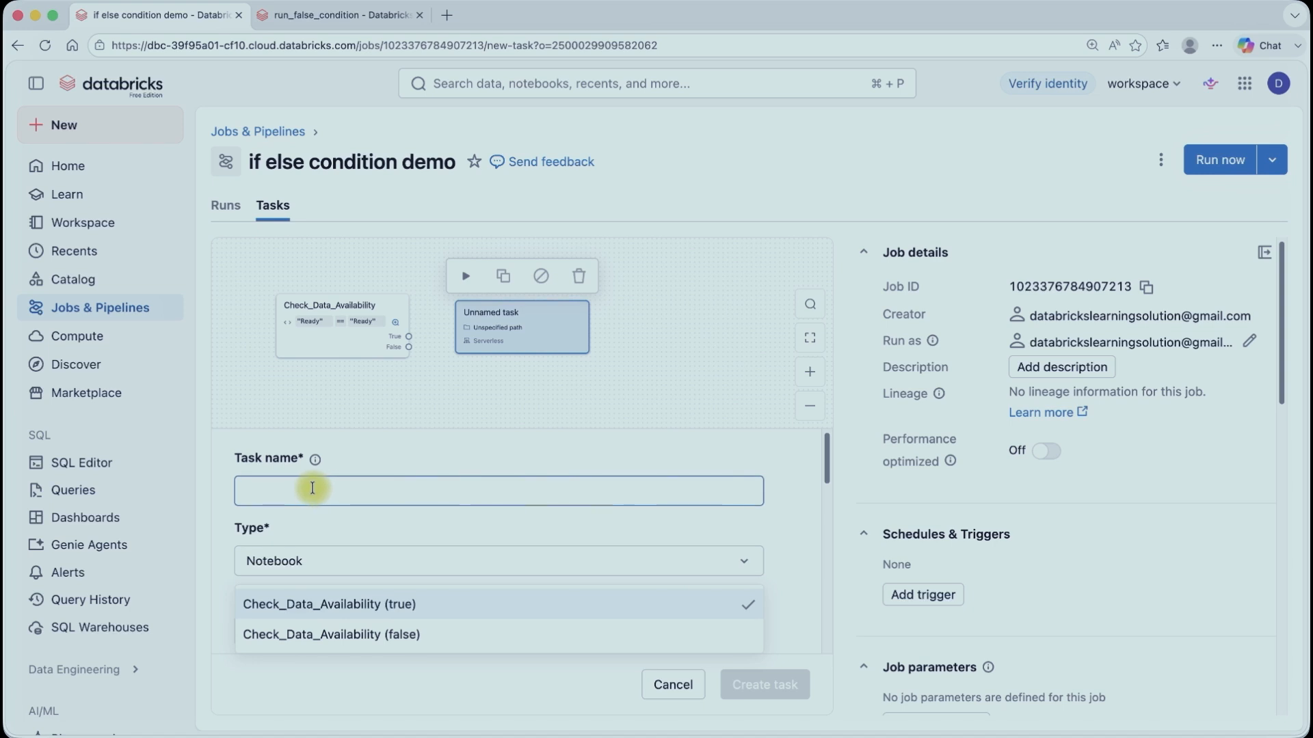
pyautogui.click(312, 489)
pyautogui.write('process')
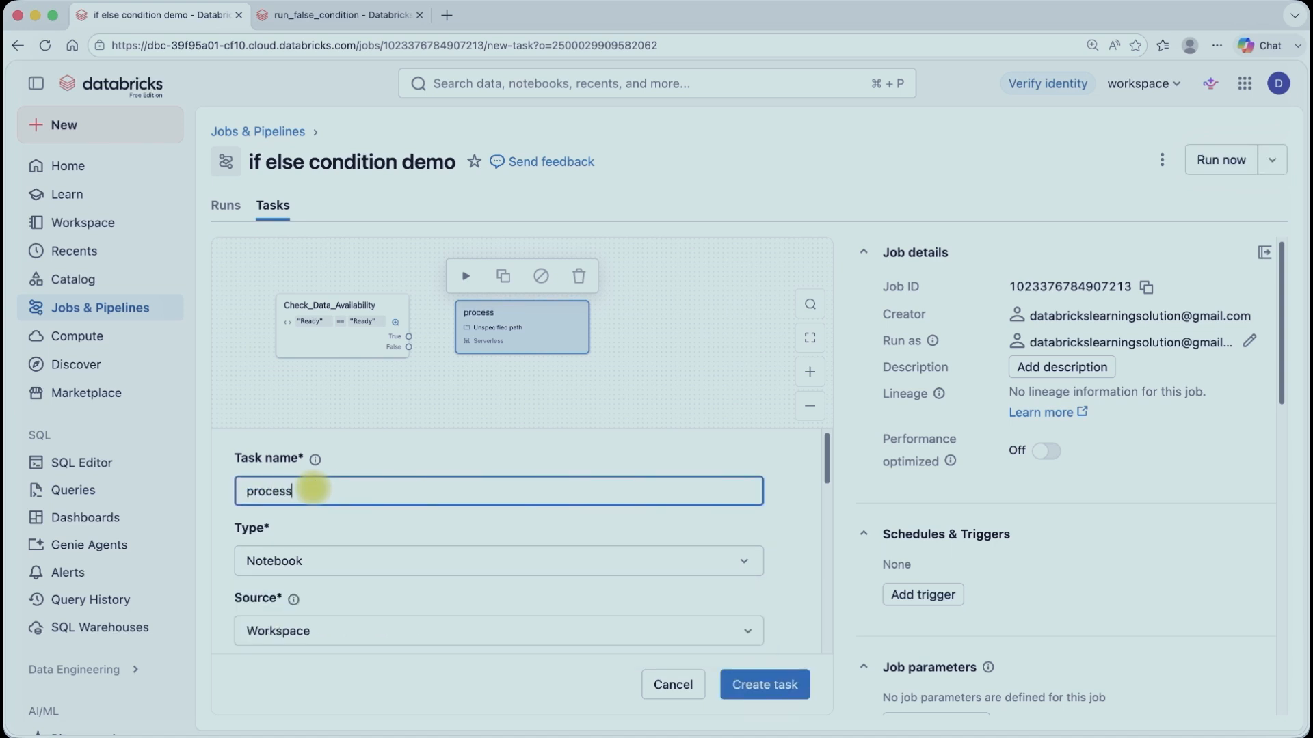
pyautogui.write('_Sales_Data')
# Step: Set the task's notebook path to YTDemo/run_true_condition and create the task
pyautogui.scroll(-4, 331, 547)
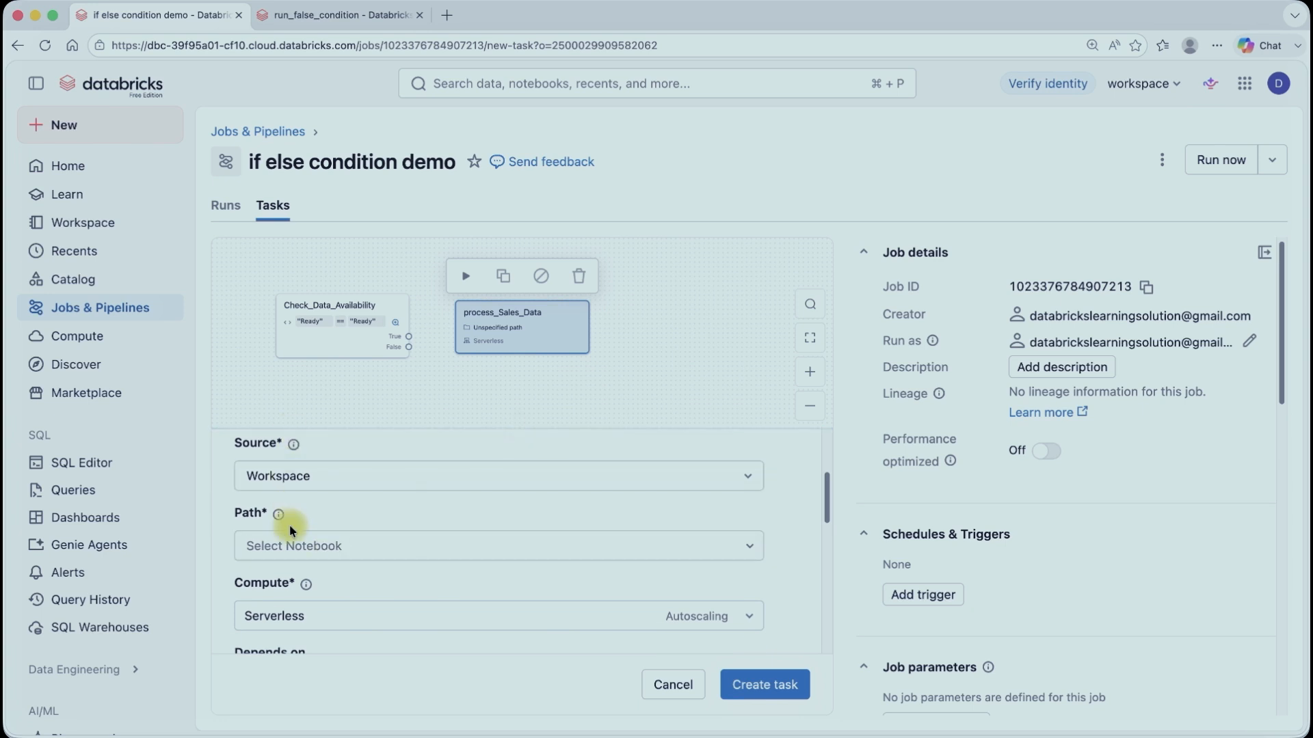
pyautogui.click(301, 543)
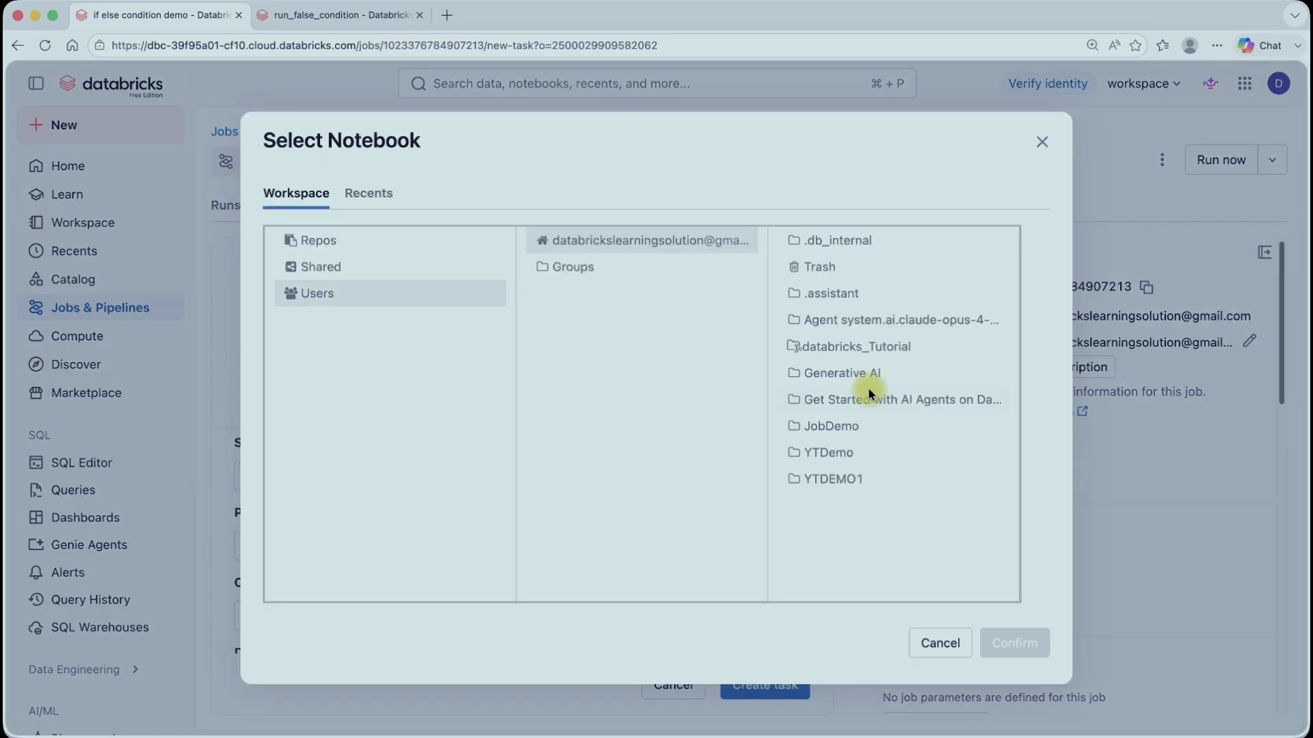
pyautogui.click(827, 454)
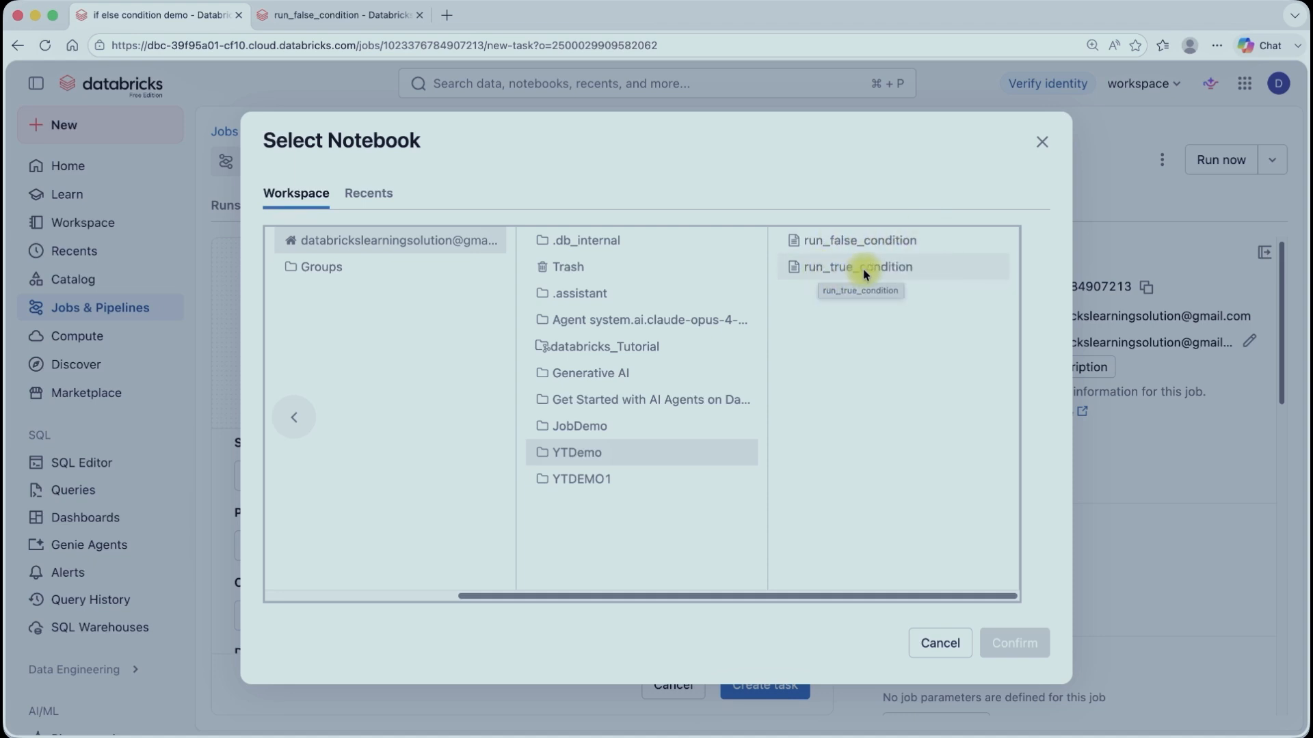
pyautogui.click(864, 270)
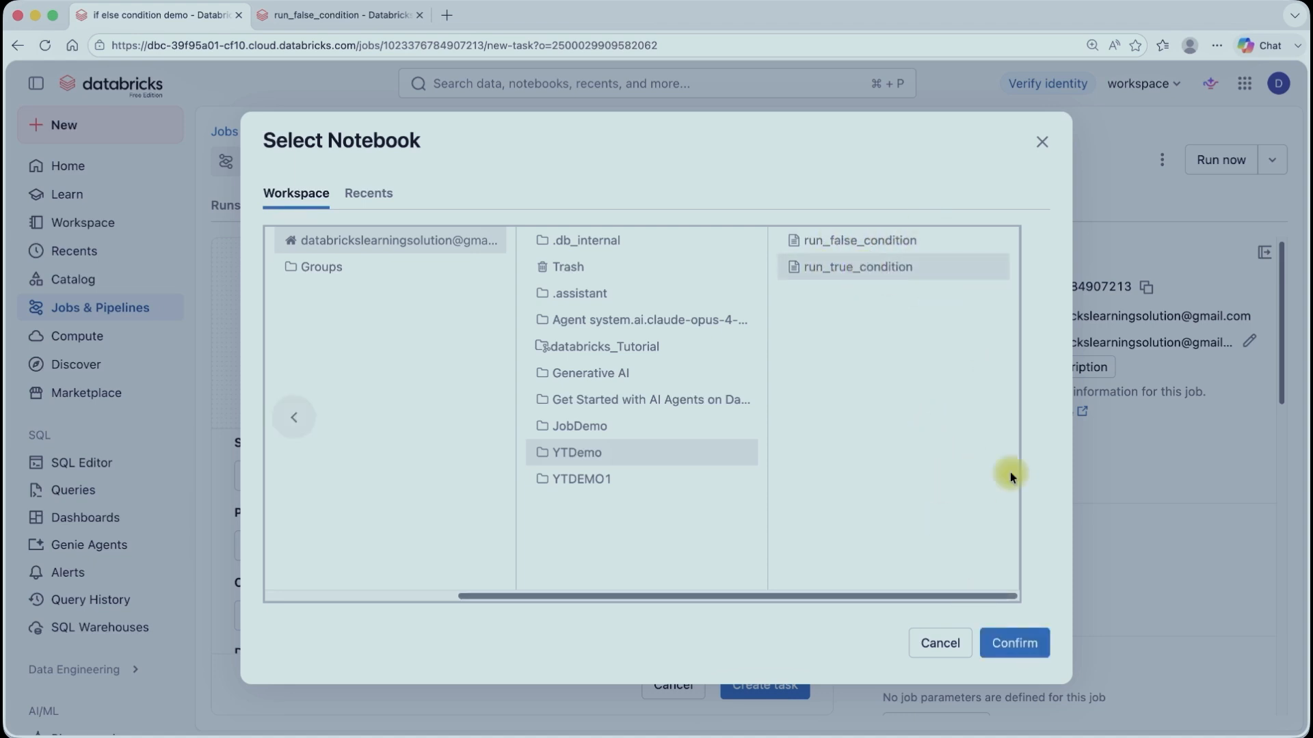
pyautogui.click(1014, 642)
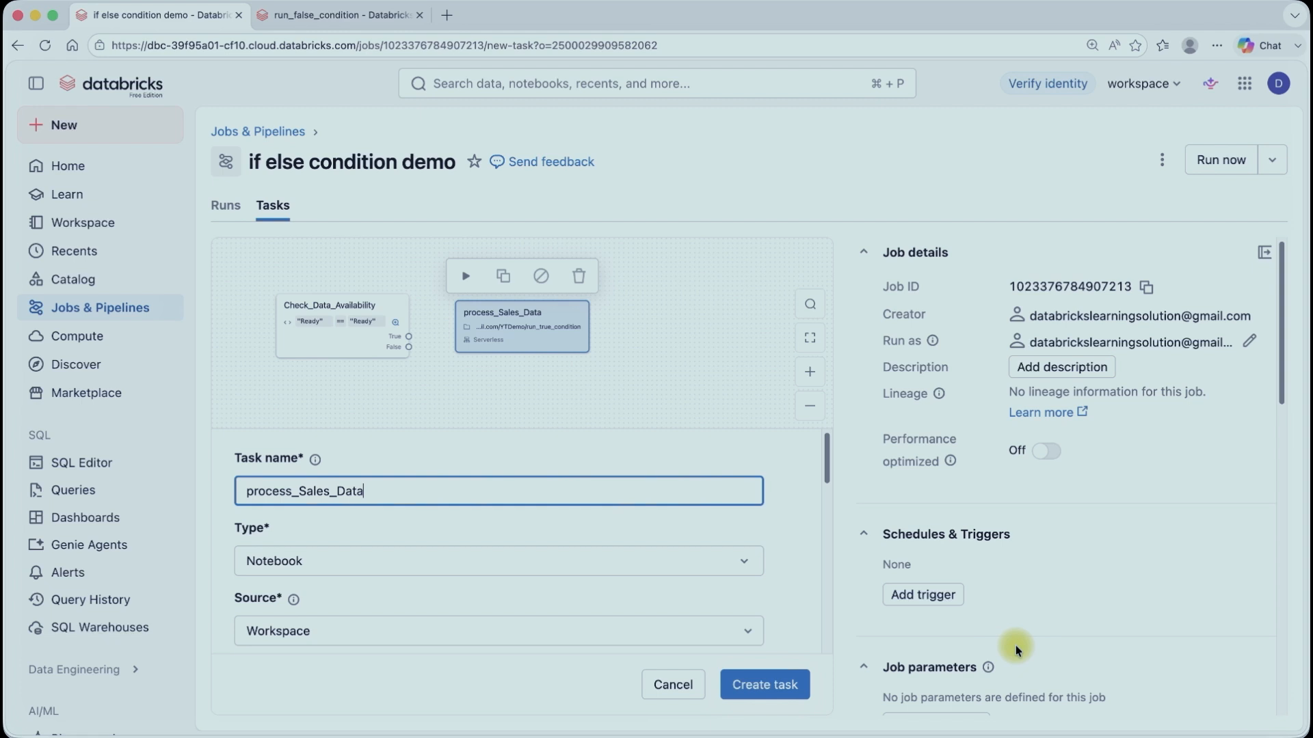
pyautogui.click(767, 685)
# Step: Add another notebook task named Notify_Team
pyautogui.click(432, 391)
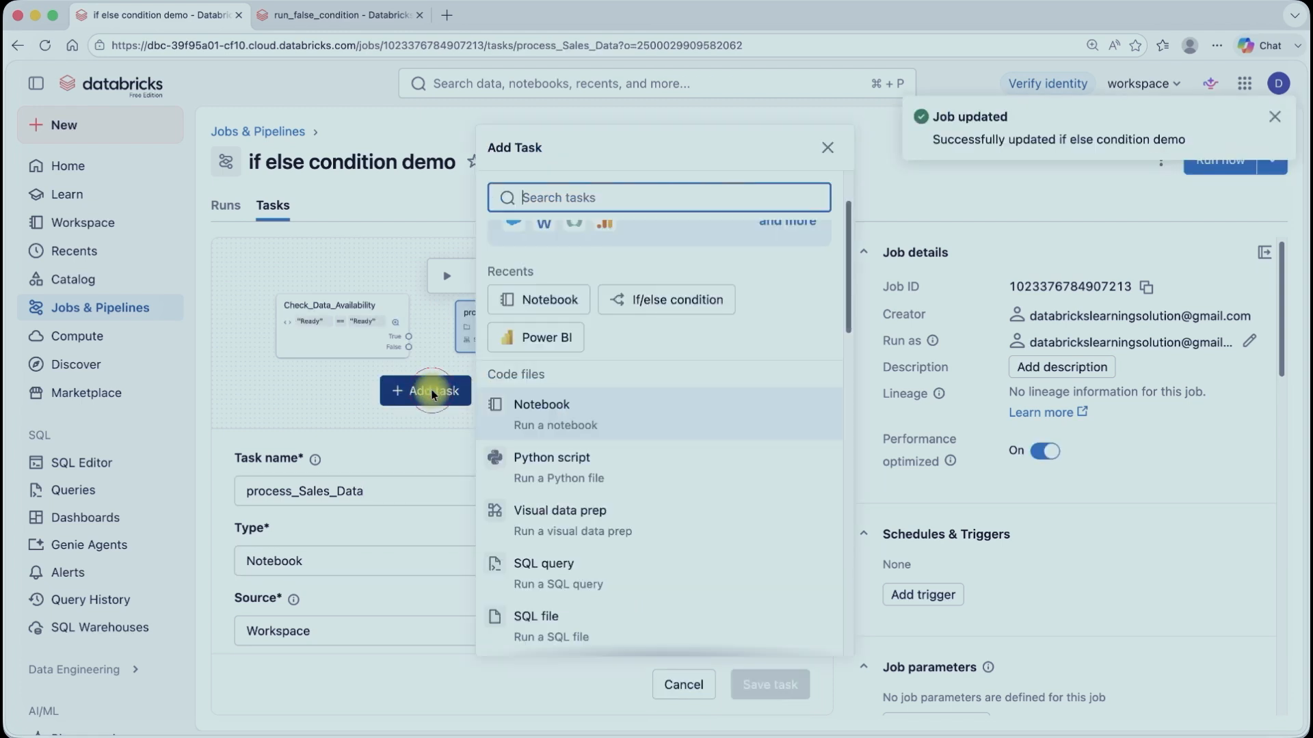
pyautogui.click(557, 410)
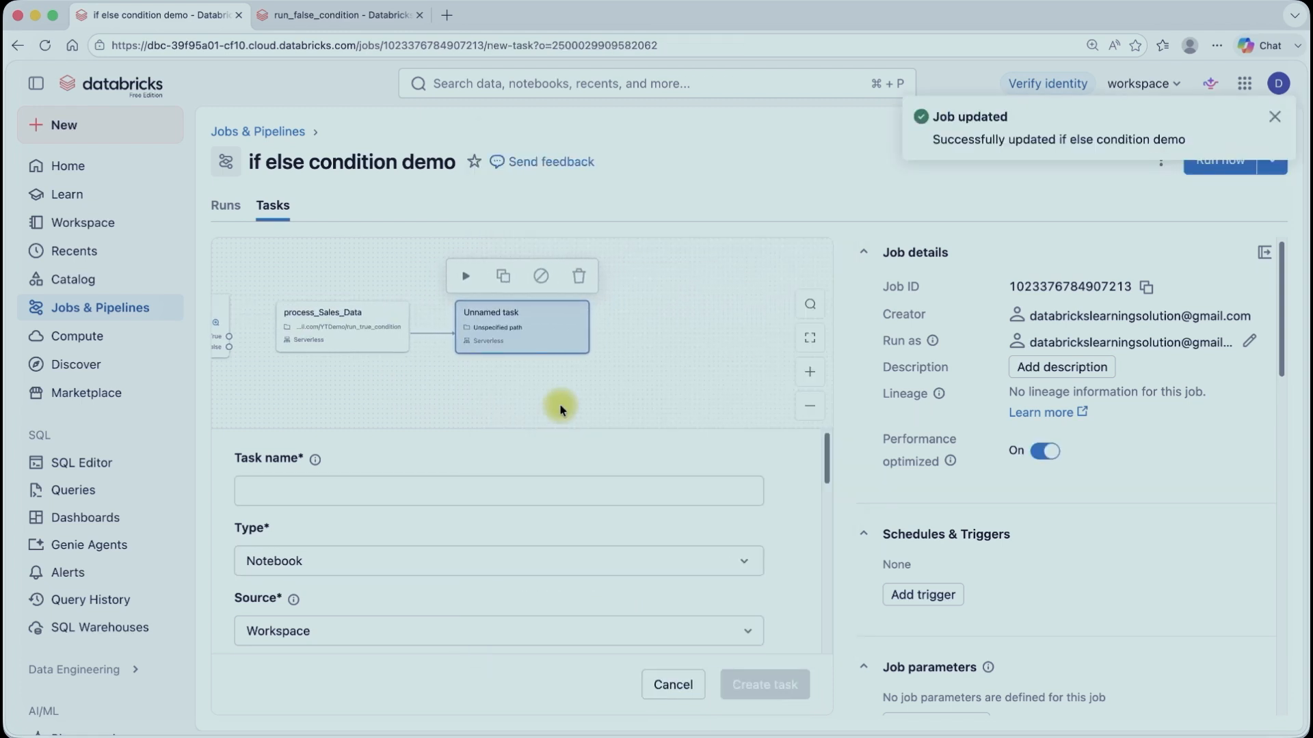
pyautogui.click(307, 490)
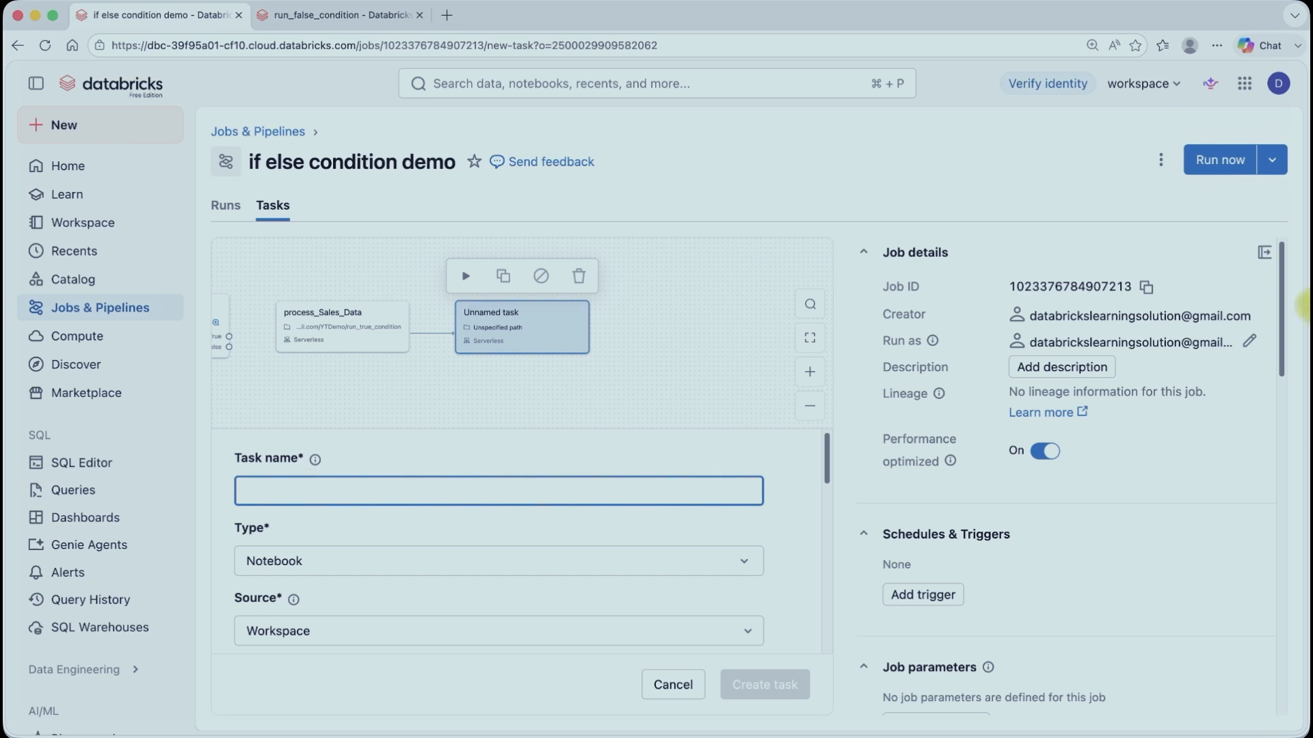
pyautogui.click(265, 487)
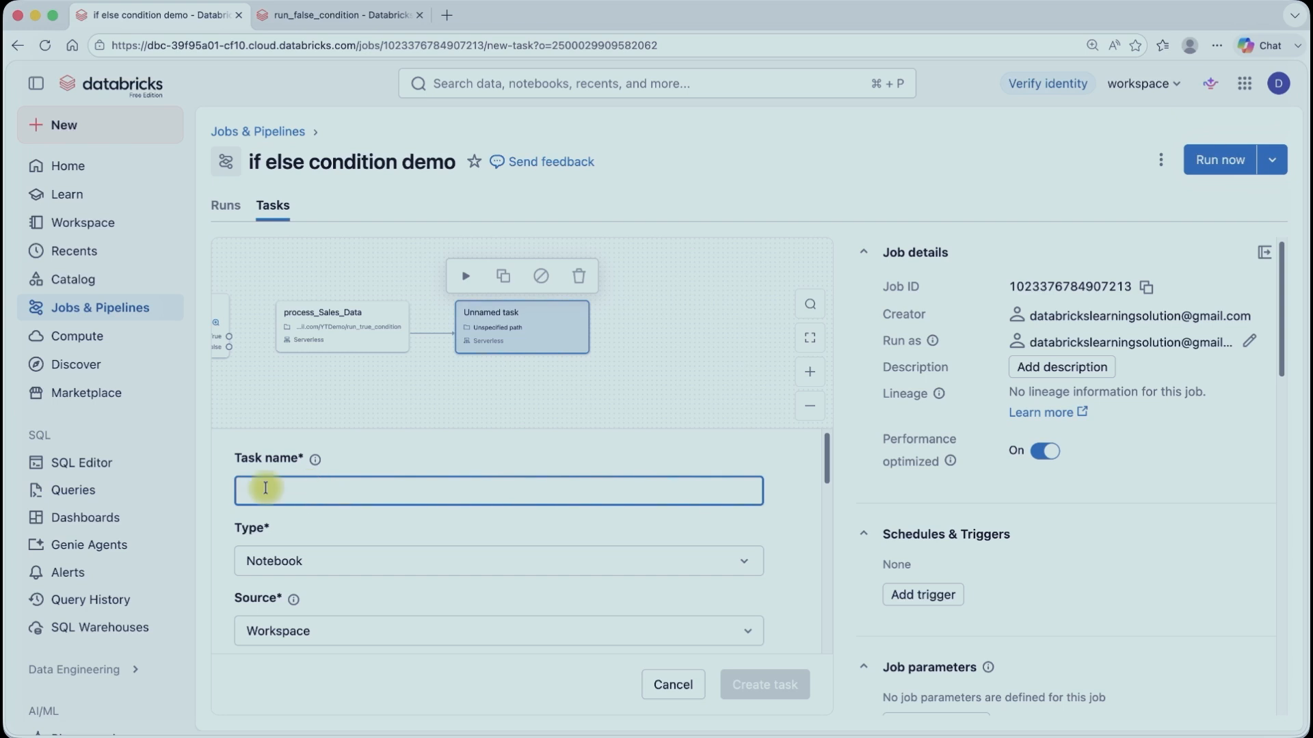
pyautogui.write('No')
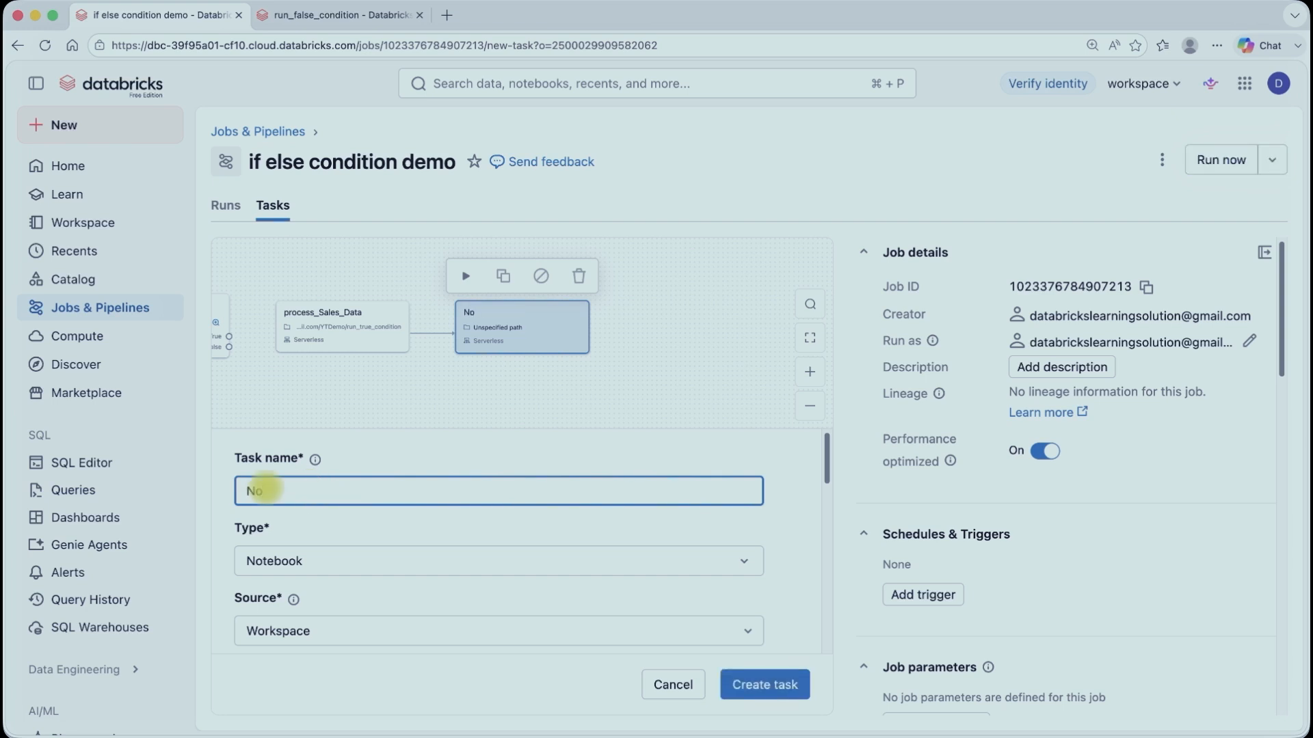
pyautogui.write('tify_Team')
# Step: Set the Notify_Team task's notebook path to YTDemo/run_false_condition
pyautogui.scroll(-2, 285, 540)
pyautogui.scroll(-2, 306, 571)
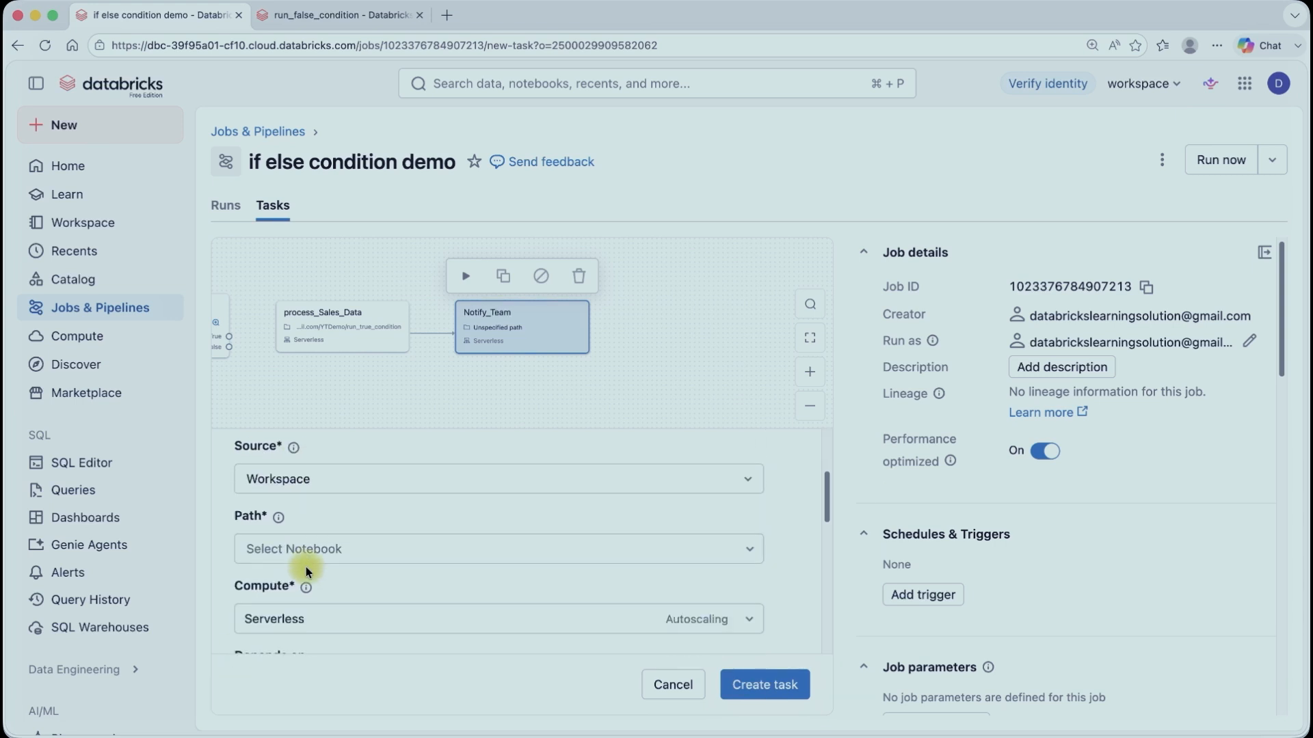
pyautogui.click(342, 520)
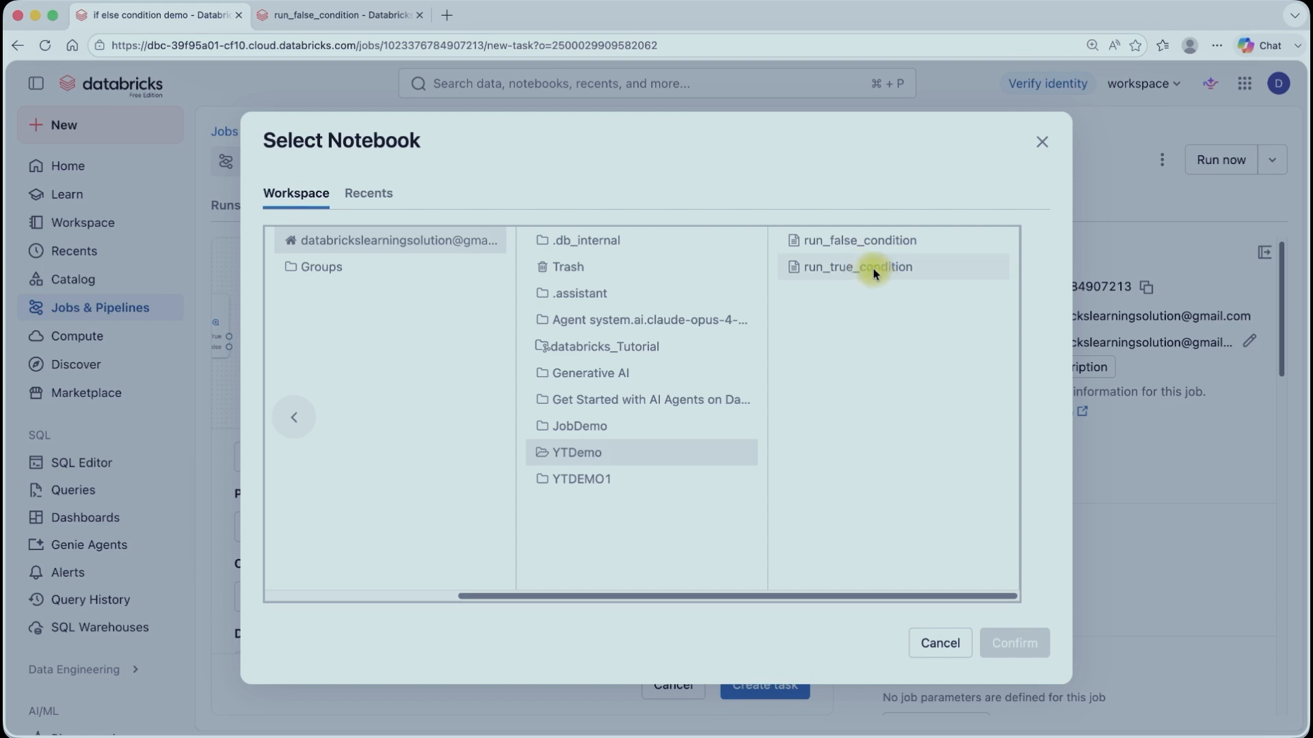
pyautogui.click(859, 240)
pyautogui.click(1015, 642)
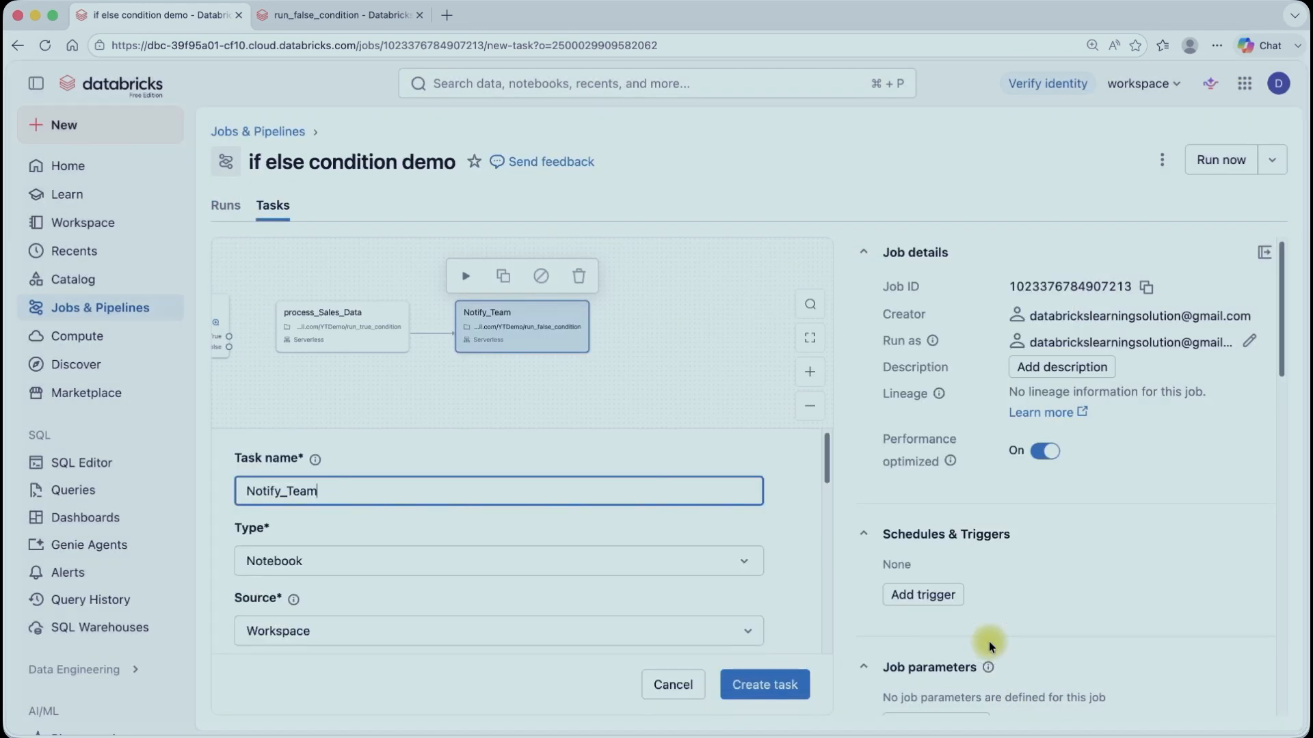
# Step: Make Notify_Team depend only on Check_Data_Availability (false) and create the task
pyautogui.scroll(-2, 679, 556)
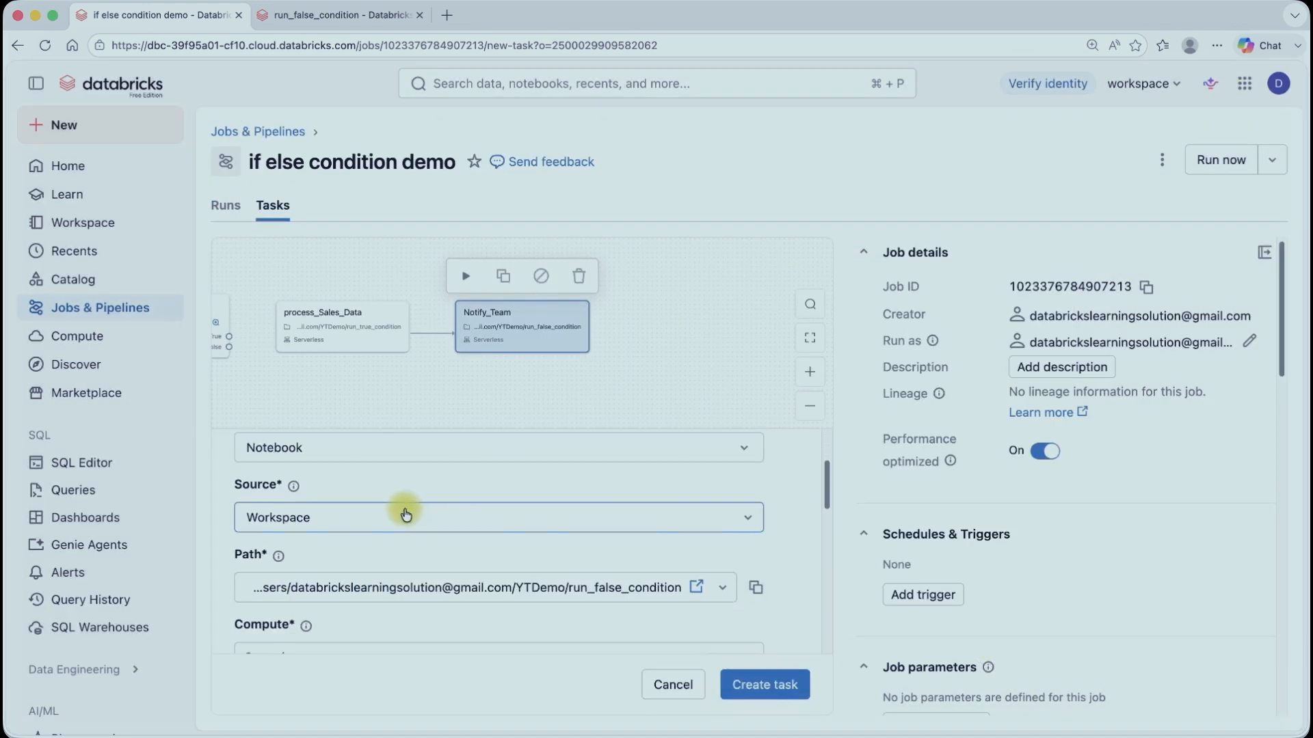
pyautogui.scroll(-4, 405, 514)
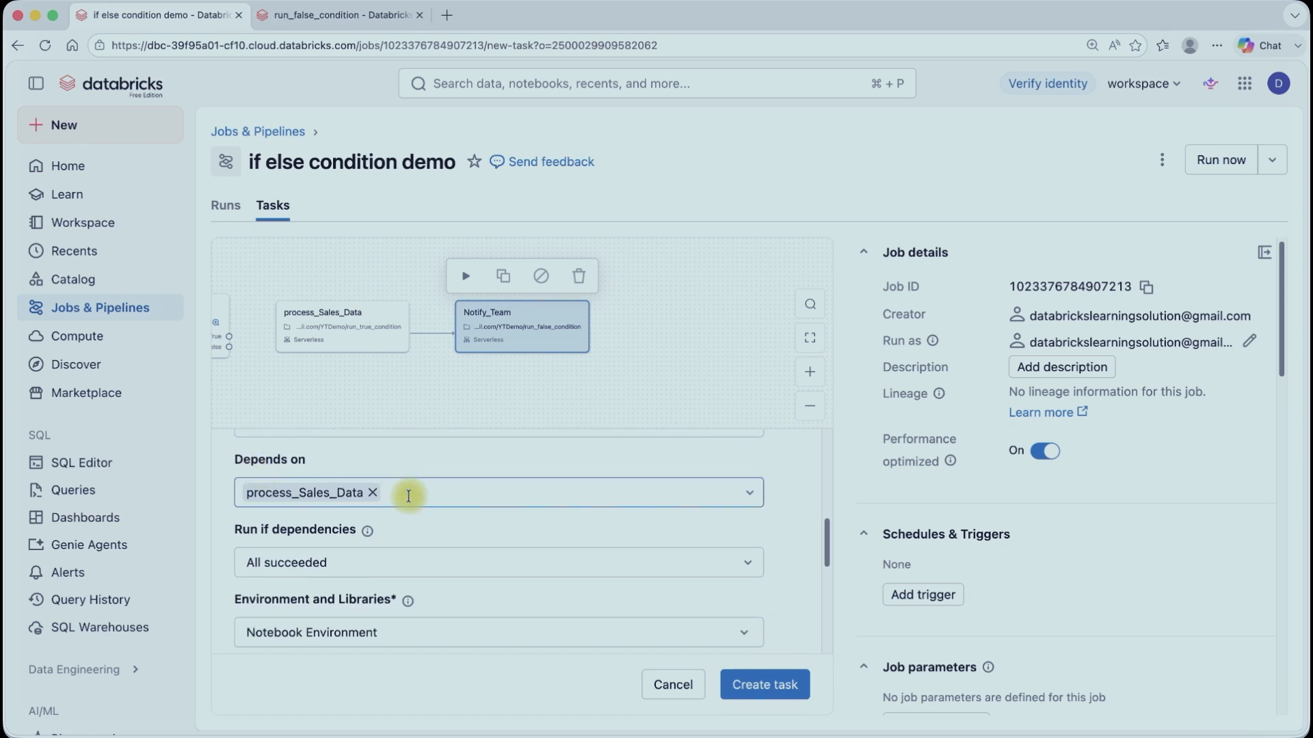
pyautogui.click(408, 496)
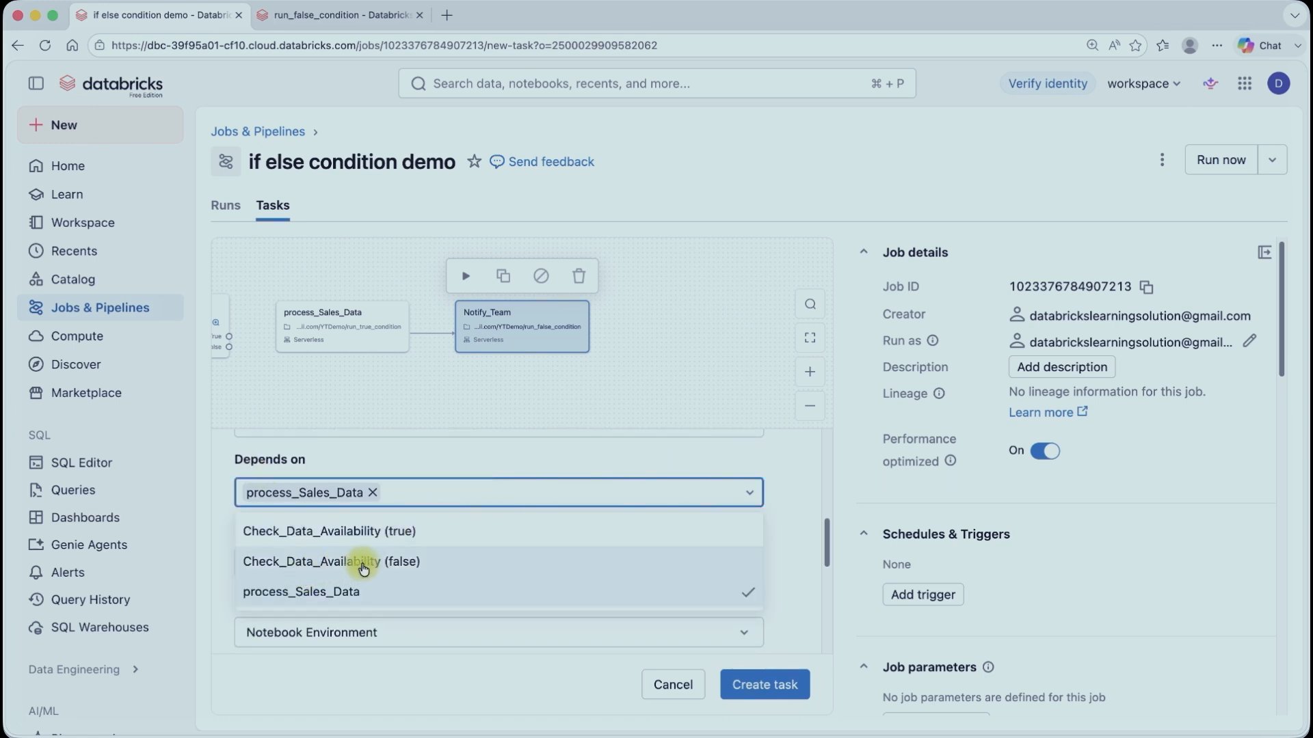
pyautogui.click(401, 560)
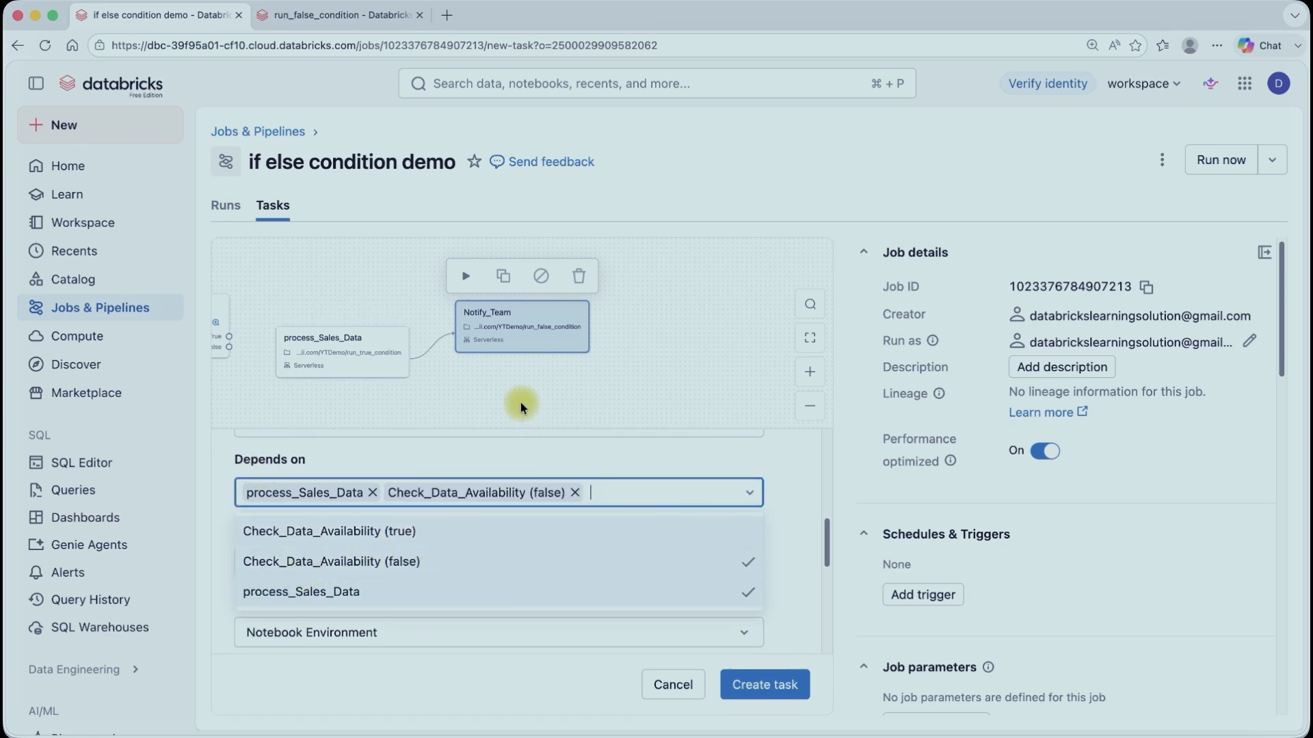
pyautogui.click(370, 495)
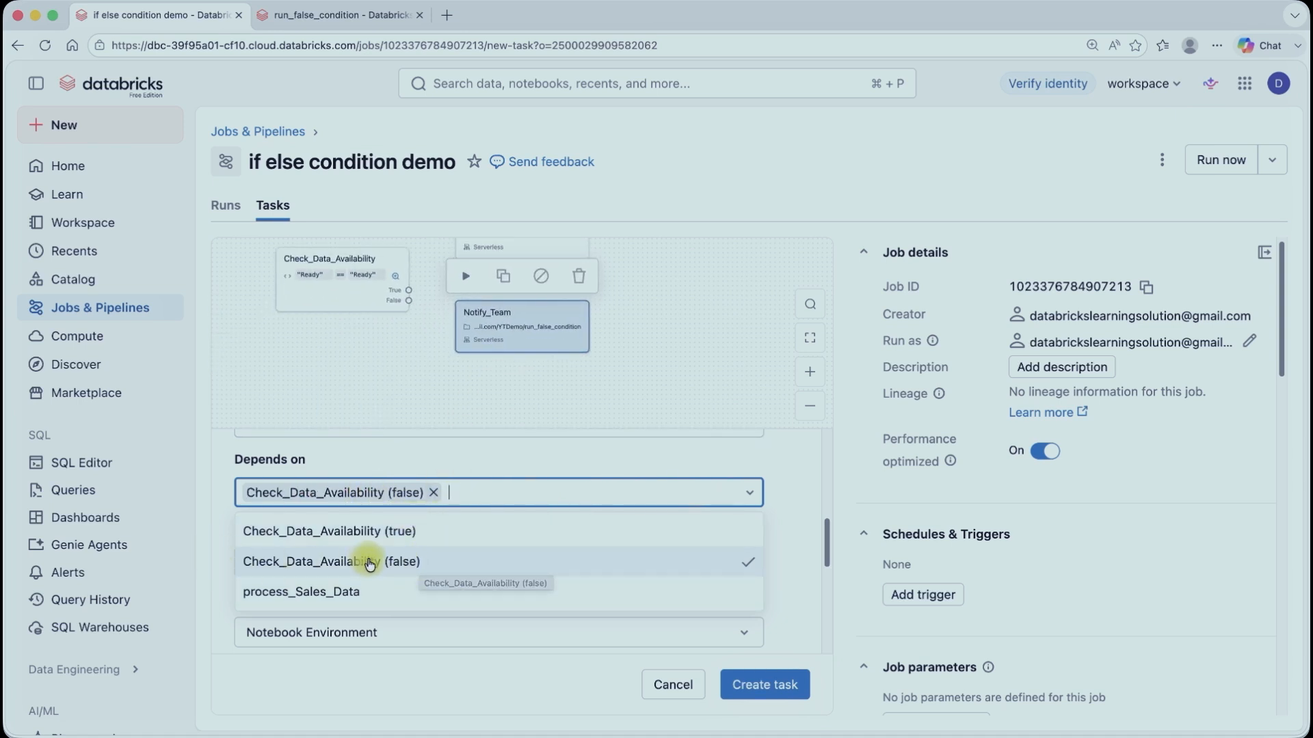
pyautogui.click(411, 562)
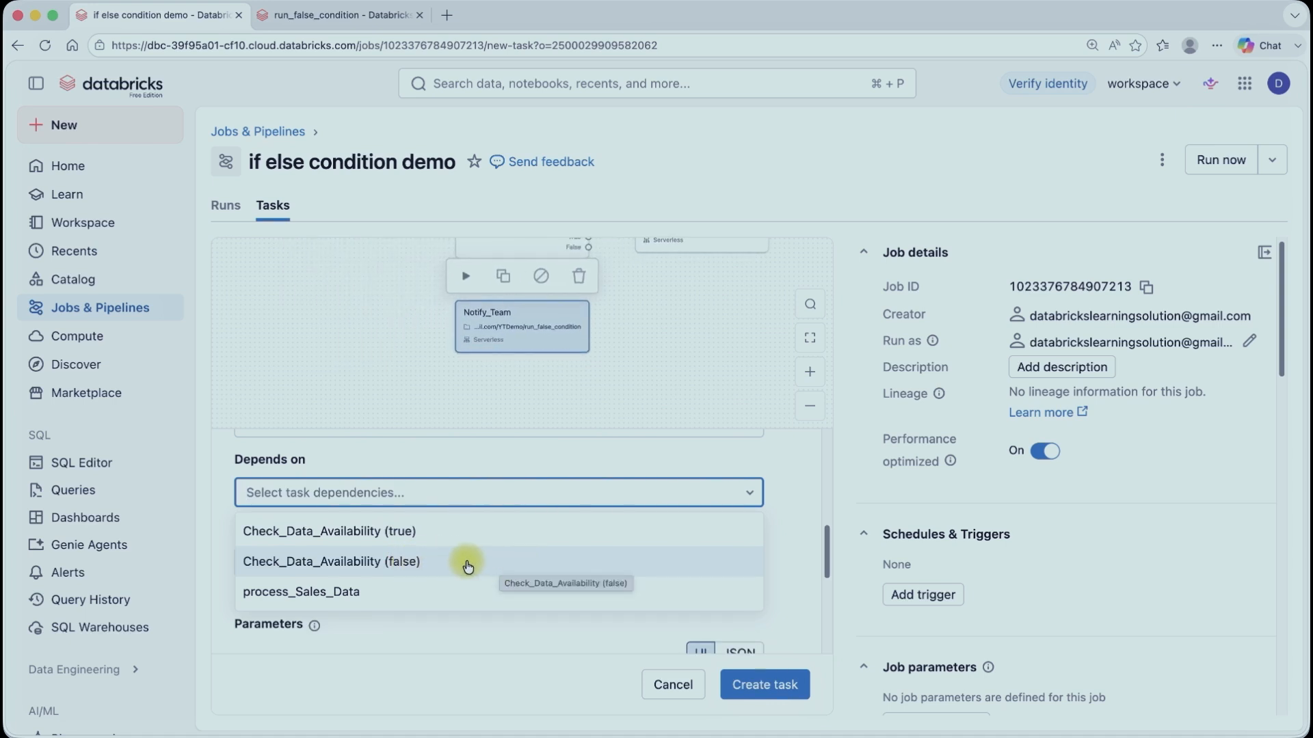
pyautogui.click(465, 562)
pyautogui.click(768, 685)
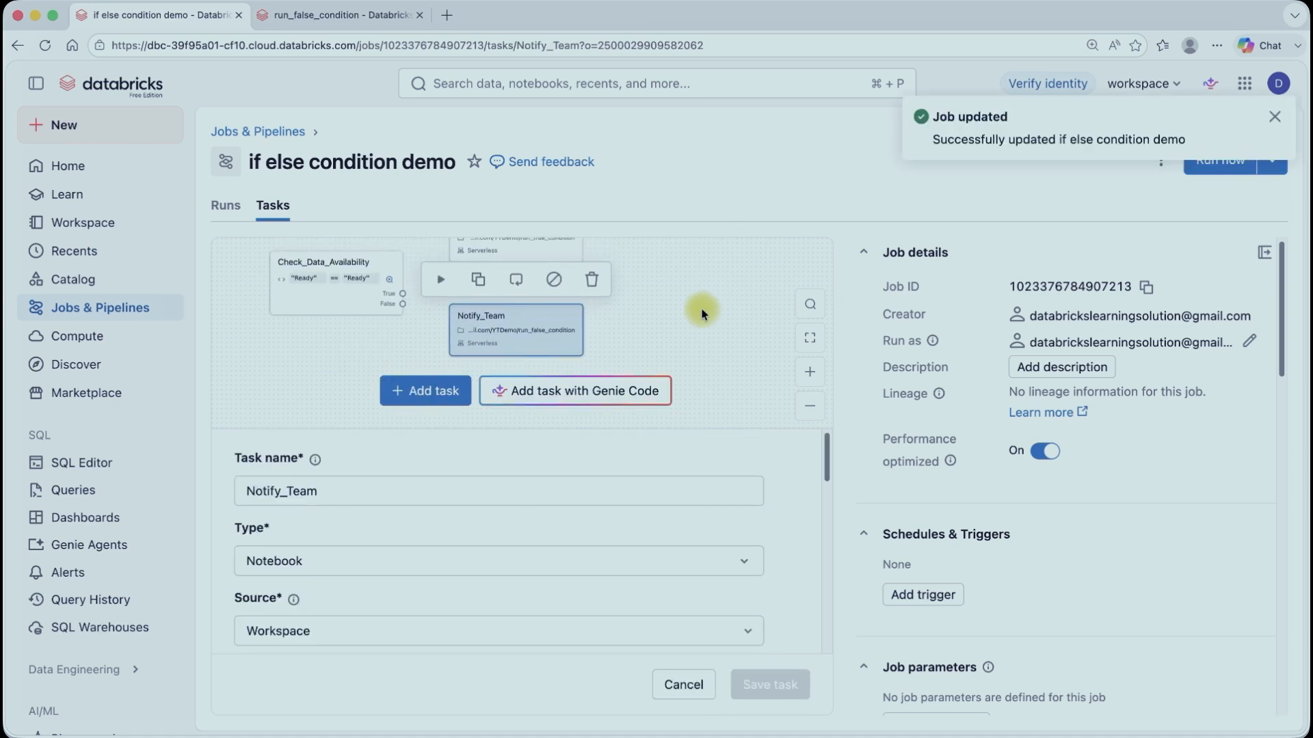
# Step: Run the if else condition demo job from the jobs list and open its run graph
pyautogui.click(128, 316)
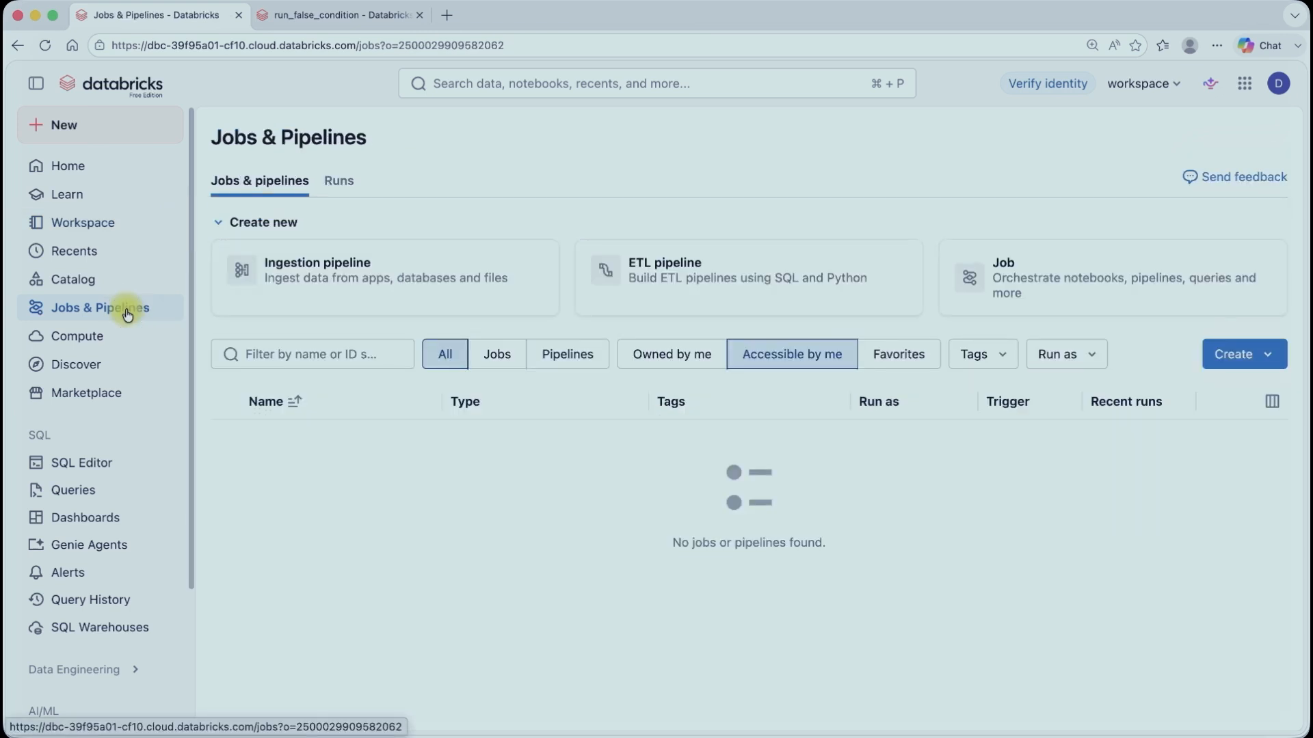
pyautogui.click(47, 44)
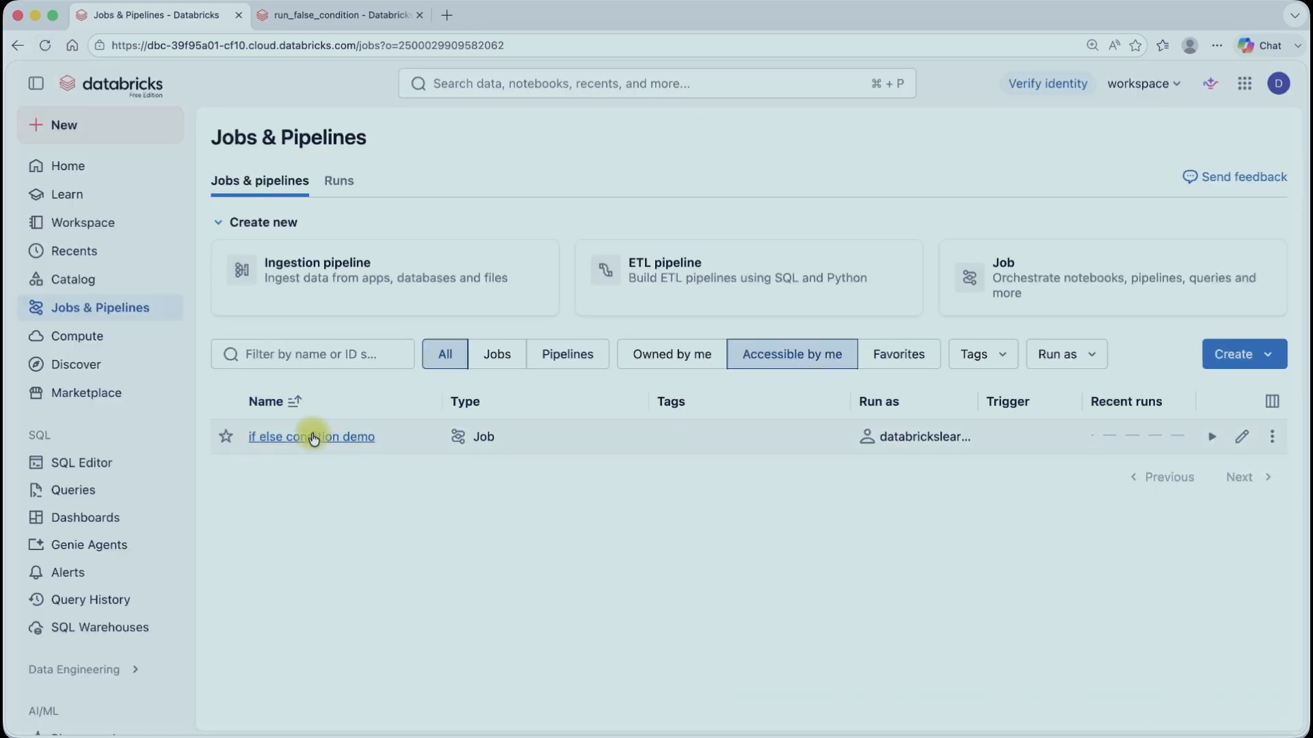
pyautogui.click(1212, 438)
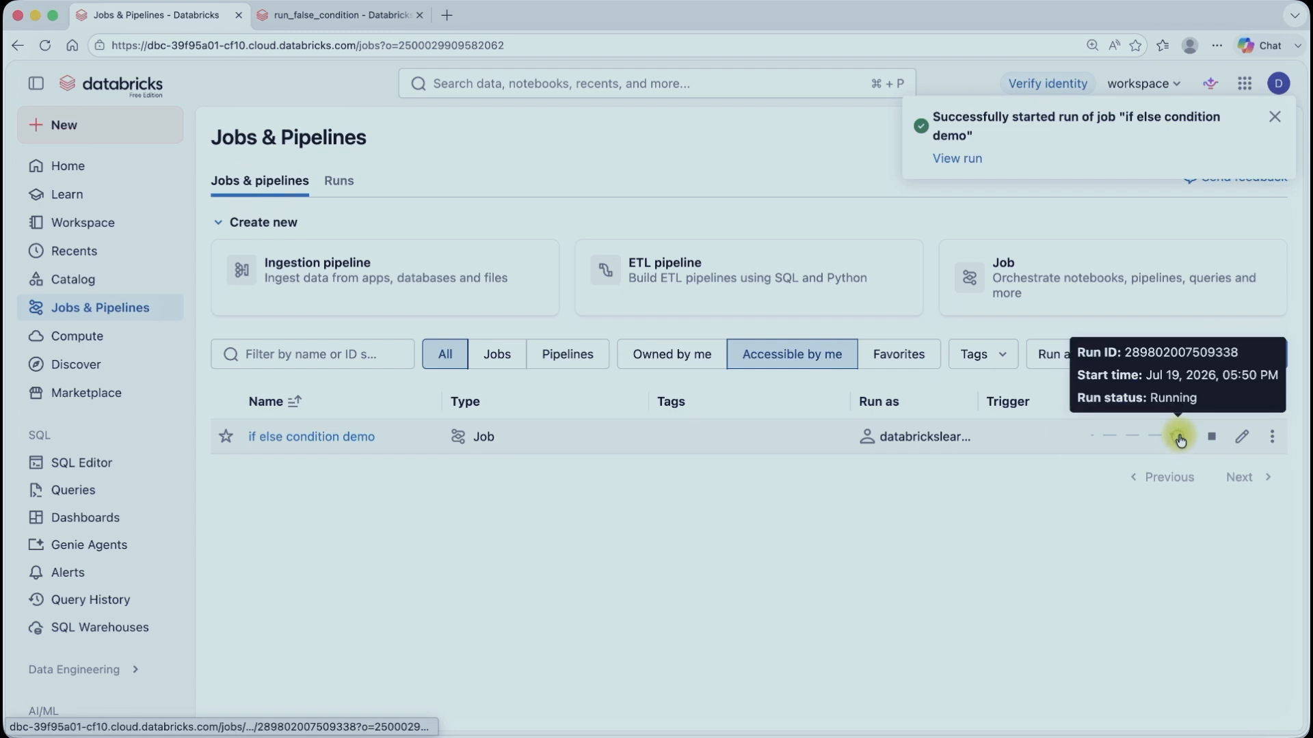
pyautogui.click(1180, 439)
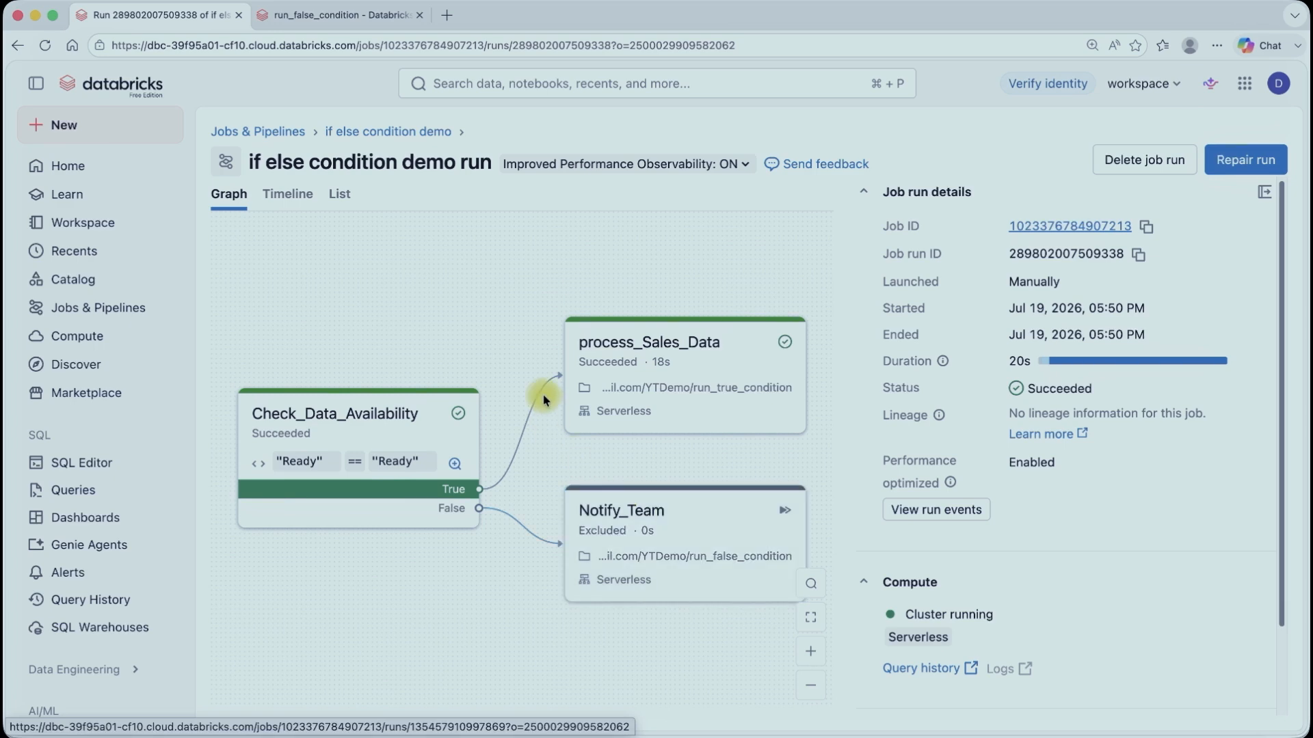
# Step: Reopen the job and change the Check_Data_Availability condition's right operand to Not Ready, then save the task
pyautogui.click(106, 307)
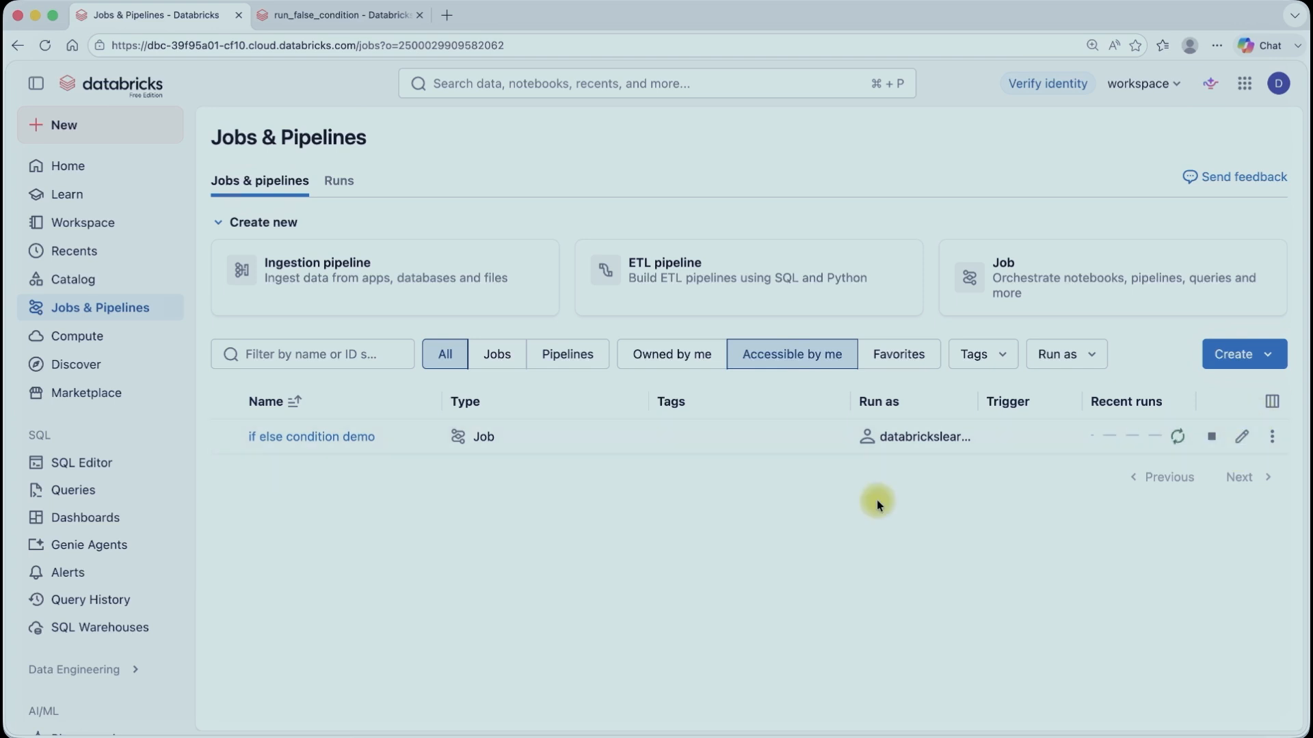
pyautogui.click(45, 45)
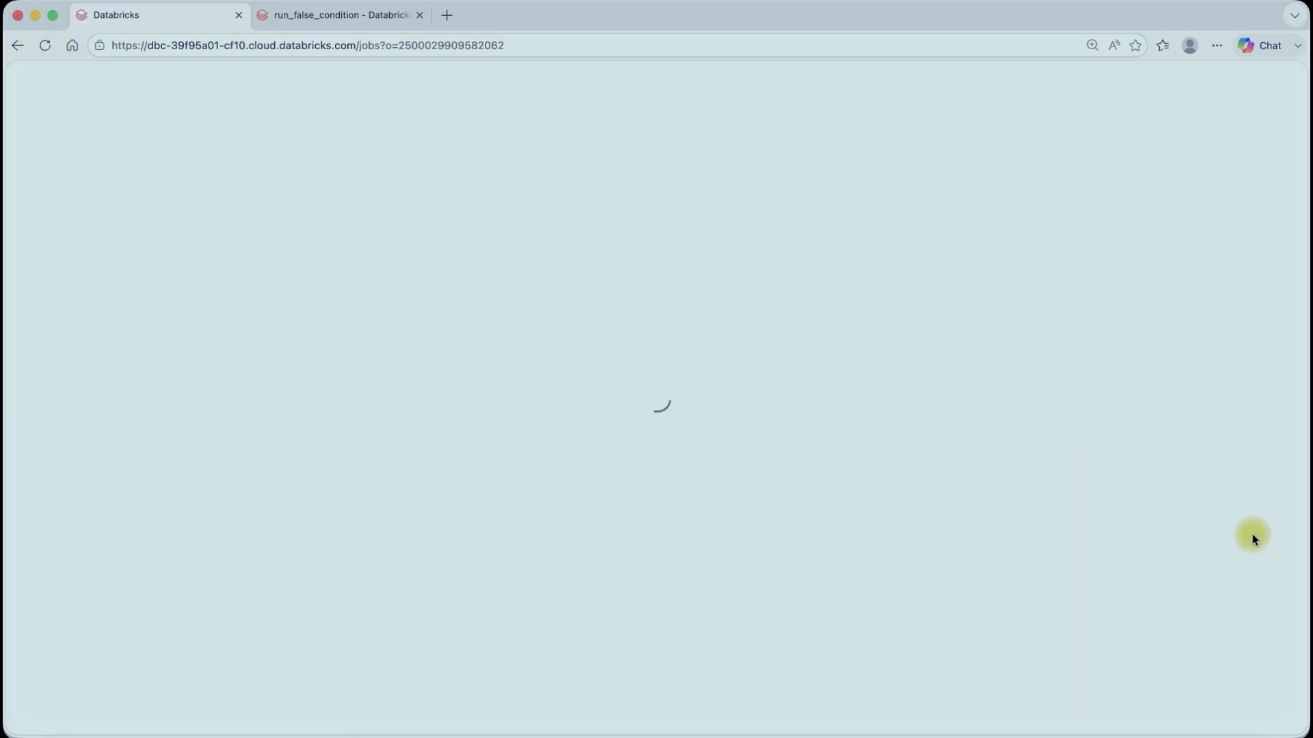
pyautogui.click(1244, 437)
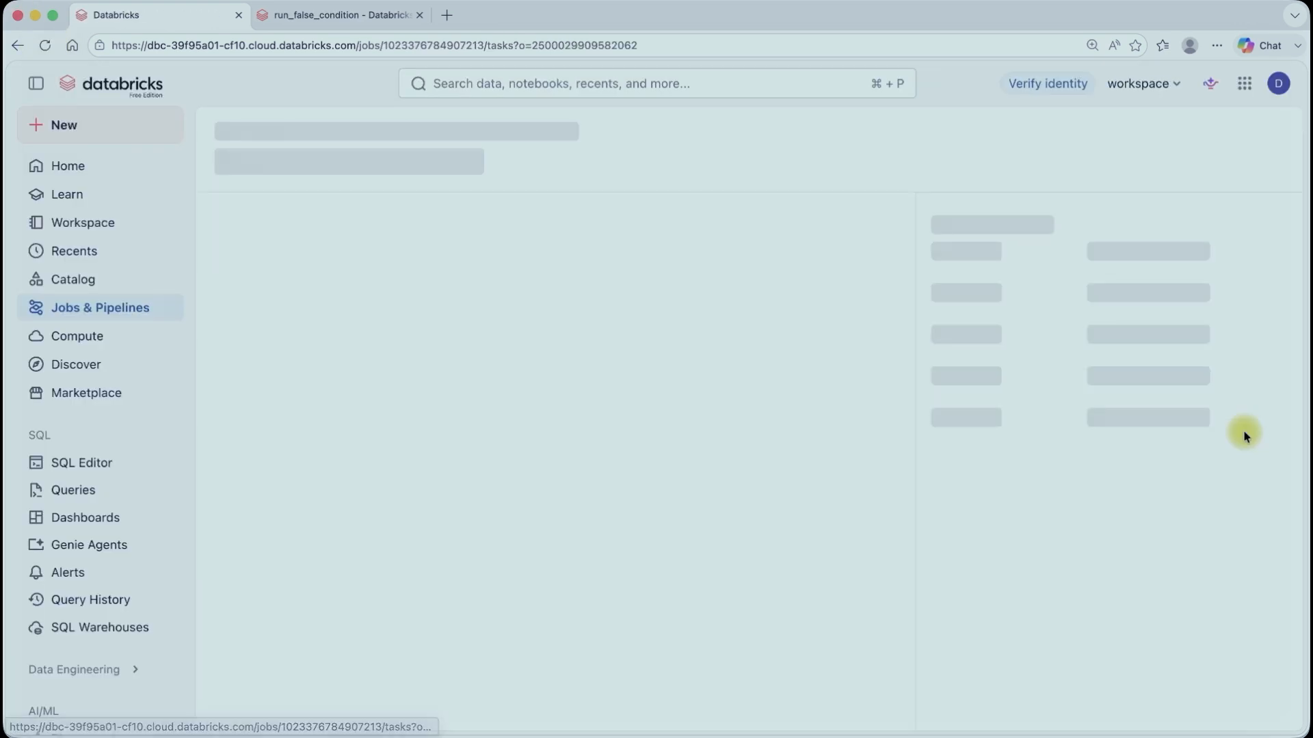
pyautogui.click(426, 349)
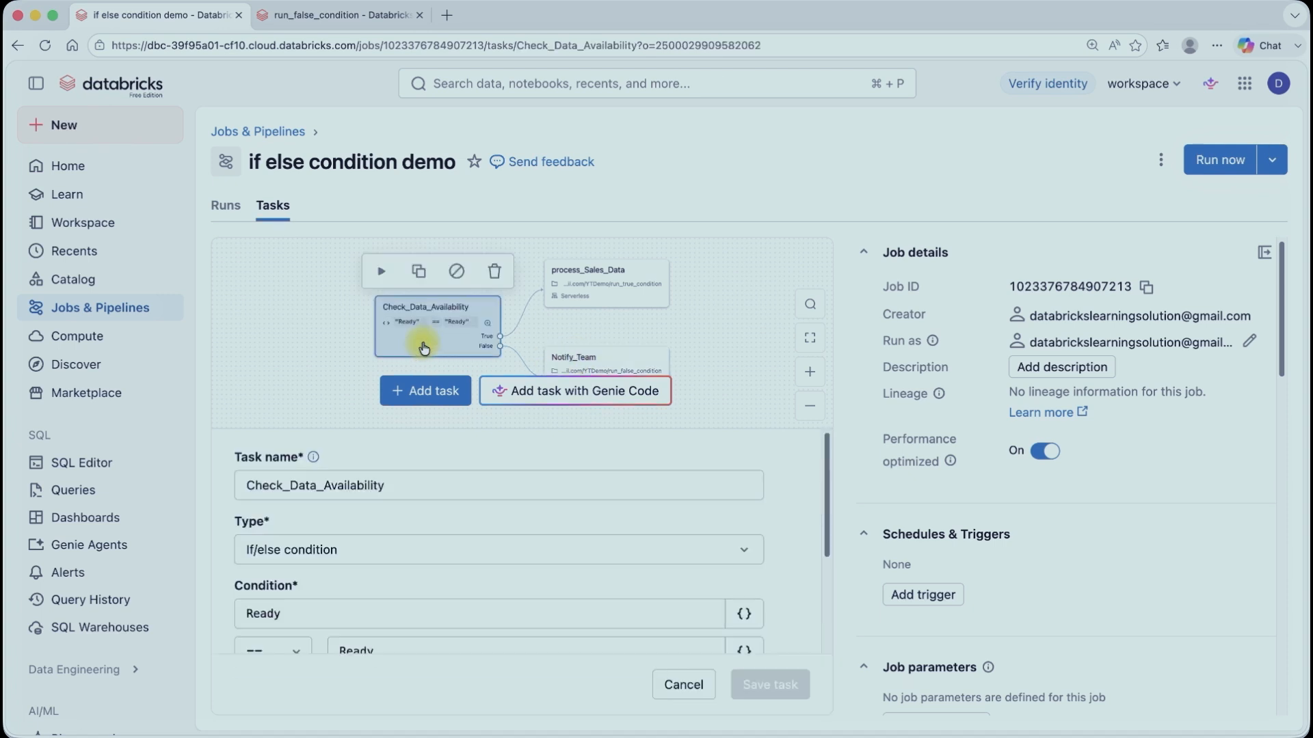
pyautogui.scroll(-5, 342, 584)
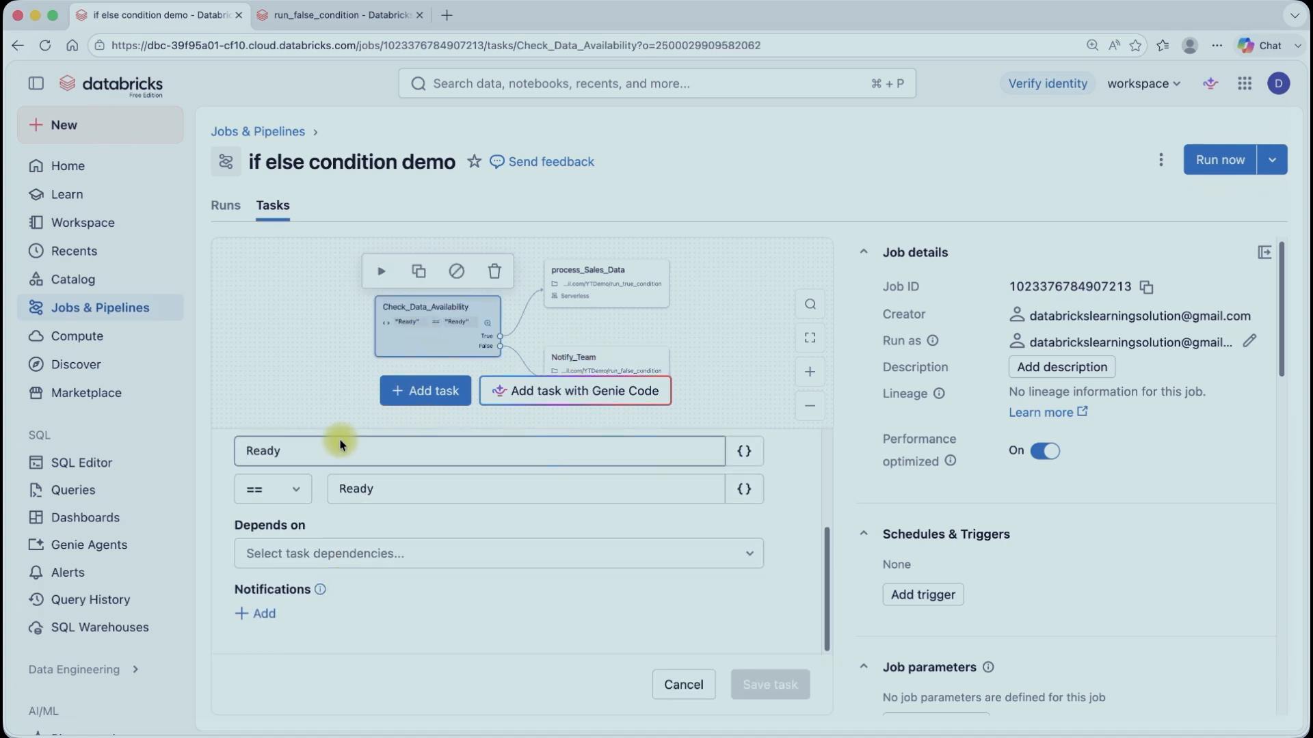
pyautogui.click(340, 489)
pyautogui.write('Not')
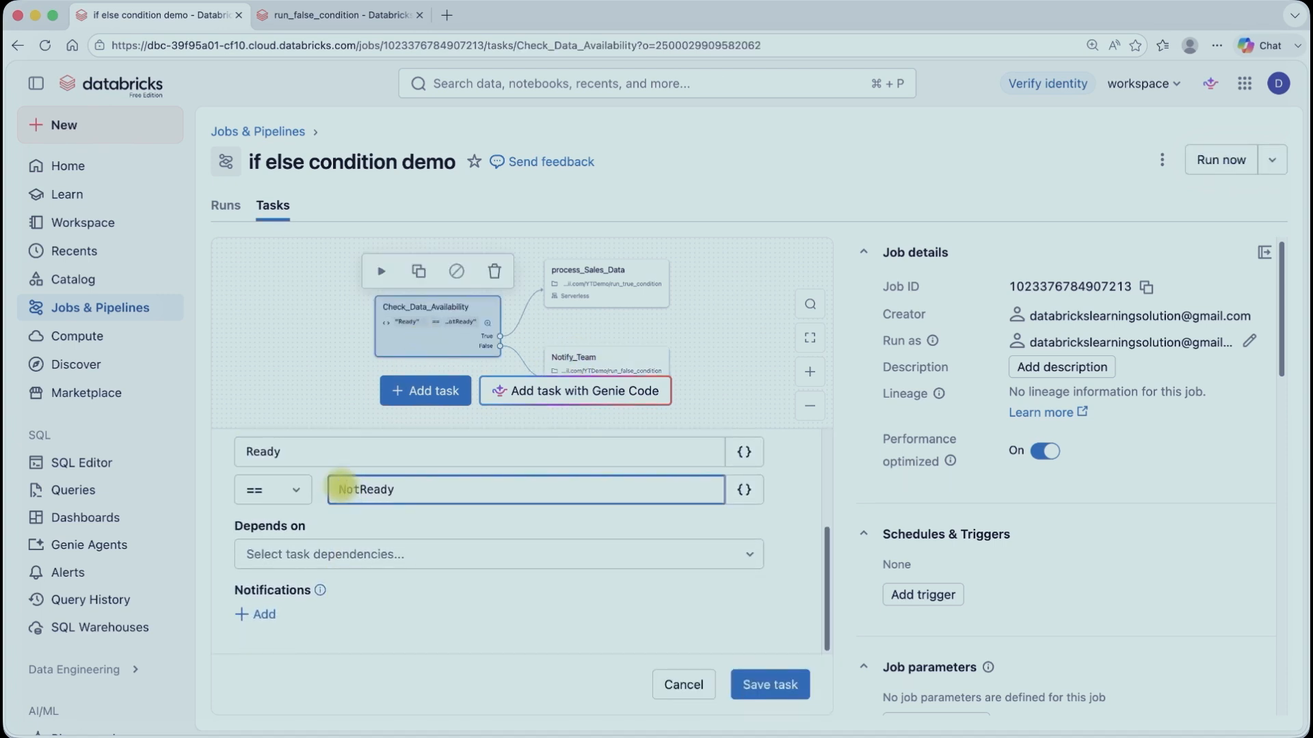
pyautogui.click(770, 684)
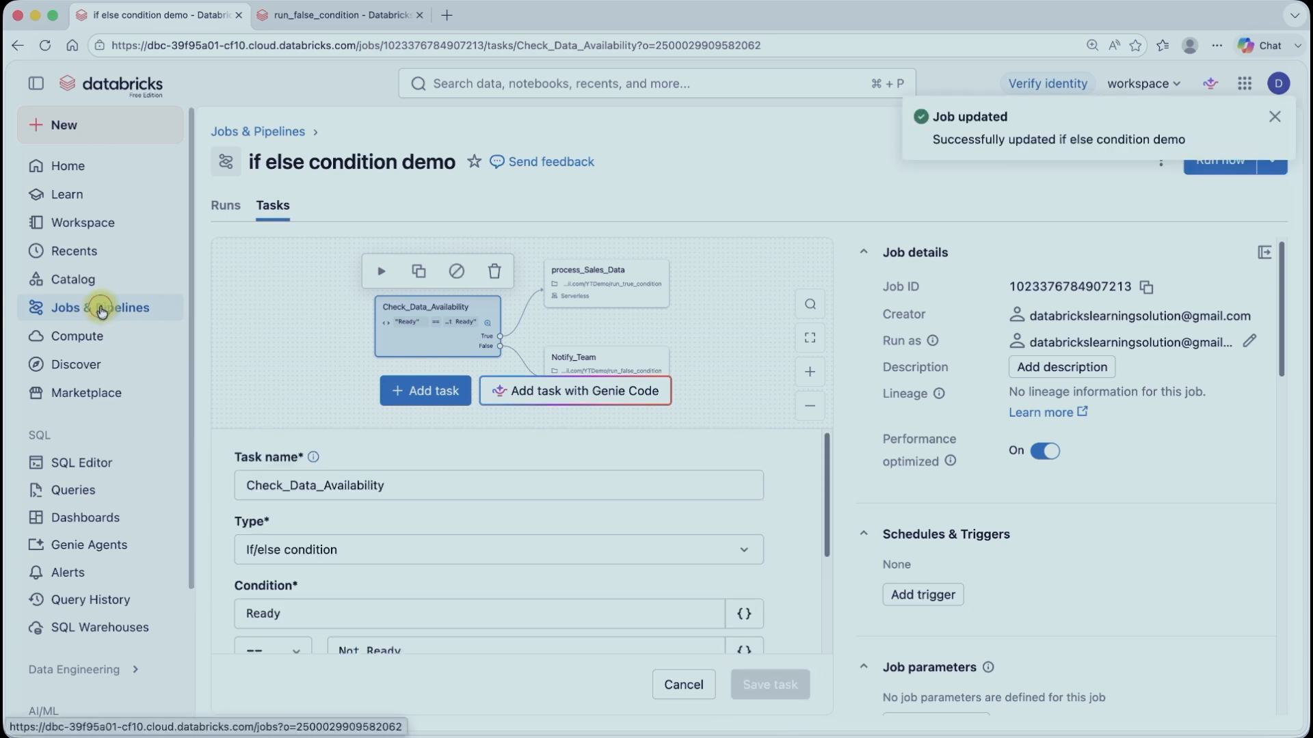
# Step: Run the job again from the jobs list and open the new run
pyautogui.click(100, 309)
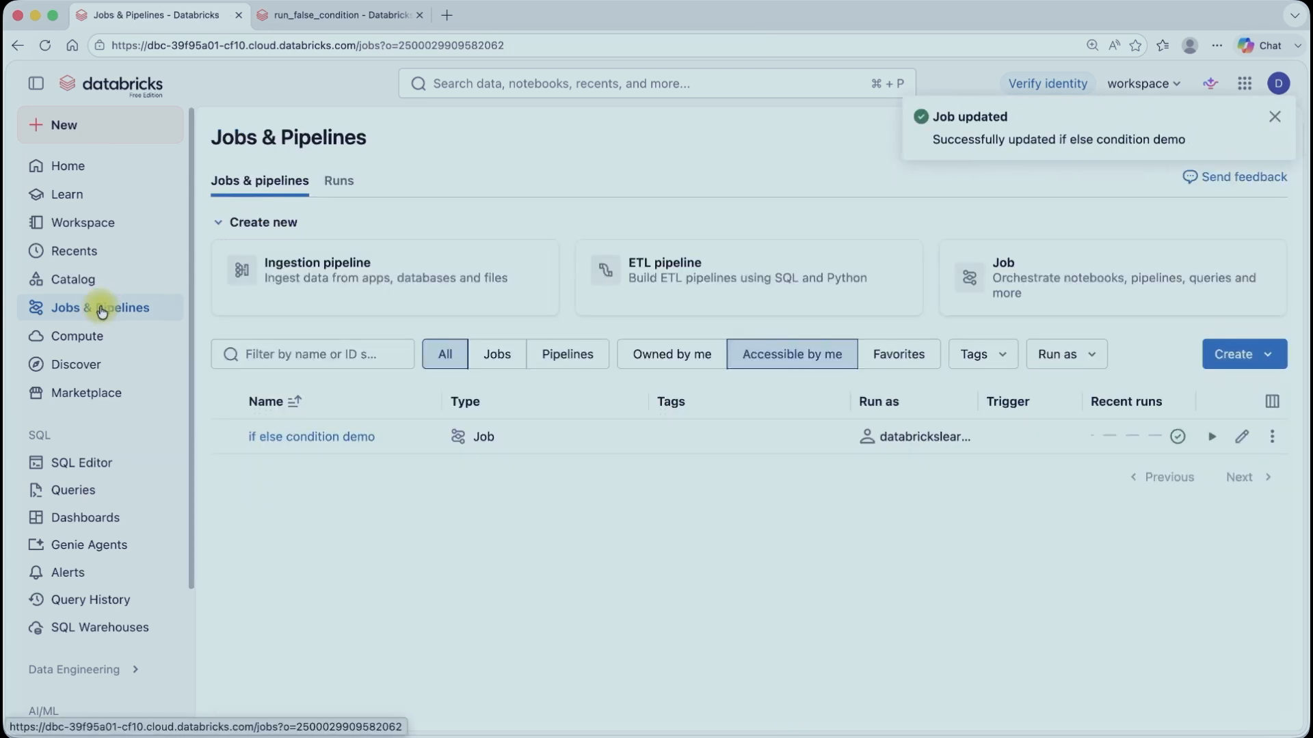
pyautogui.click(1220, 441)
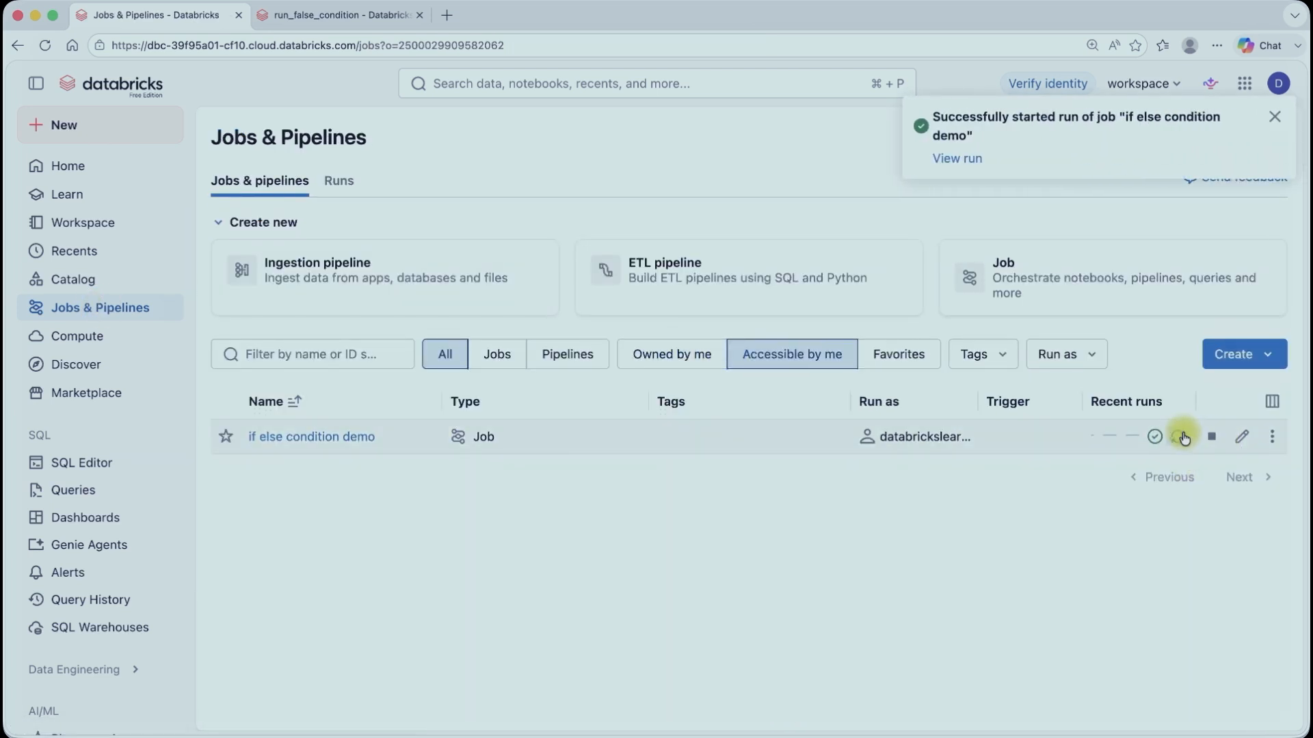
pyautogui.click(1175, 436)
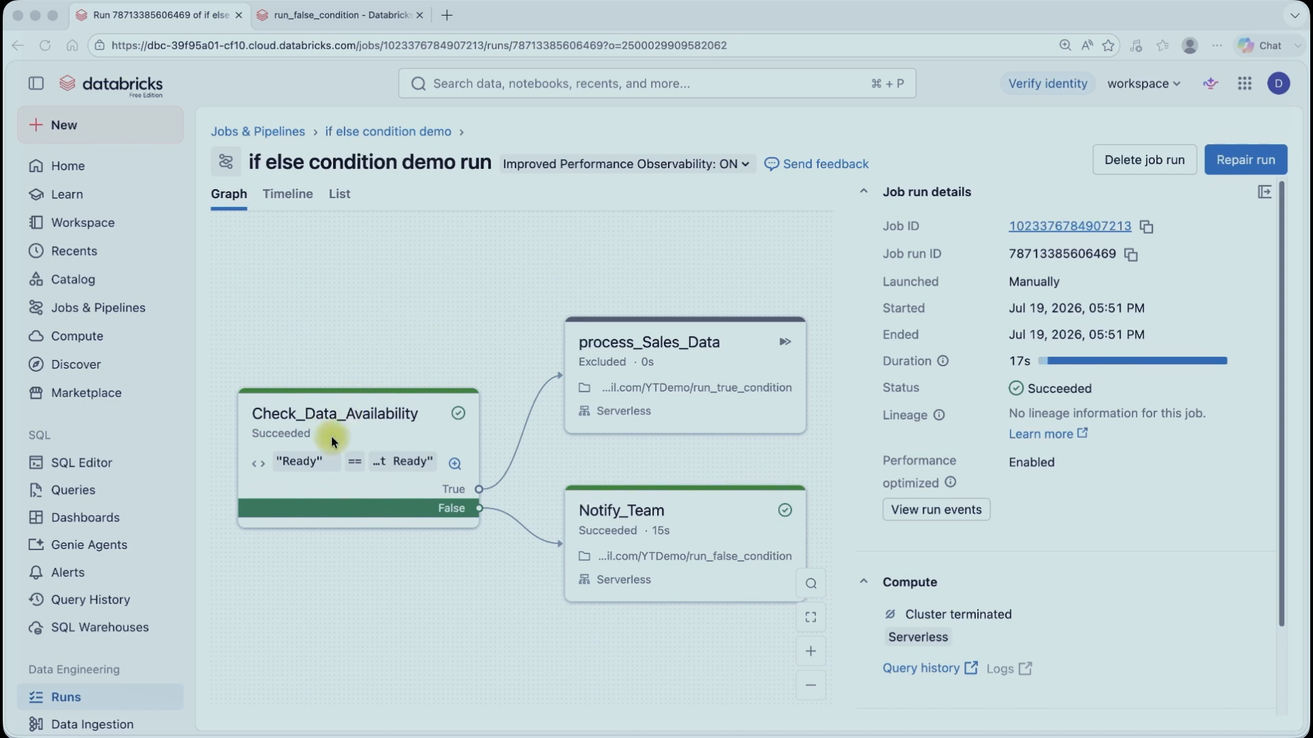
# Step: Create a new notebook in the YTDemo folder and name it File_Validation
pyautogui.click(328, 14)
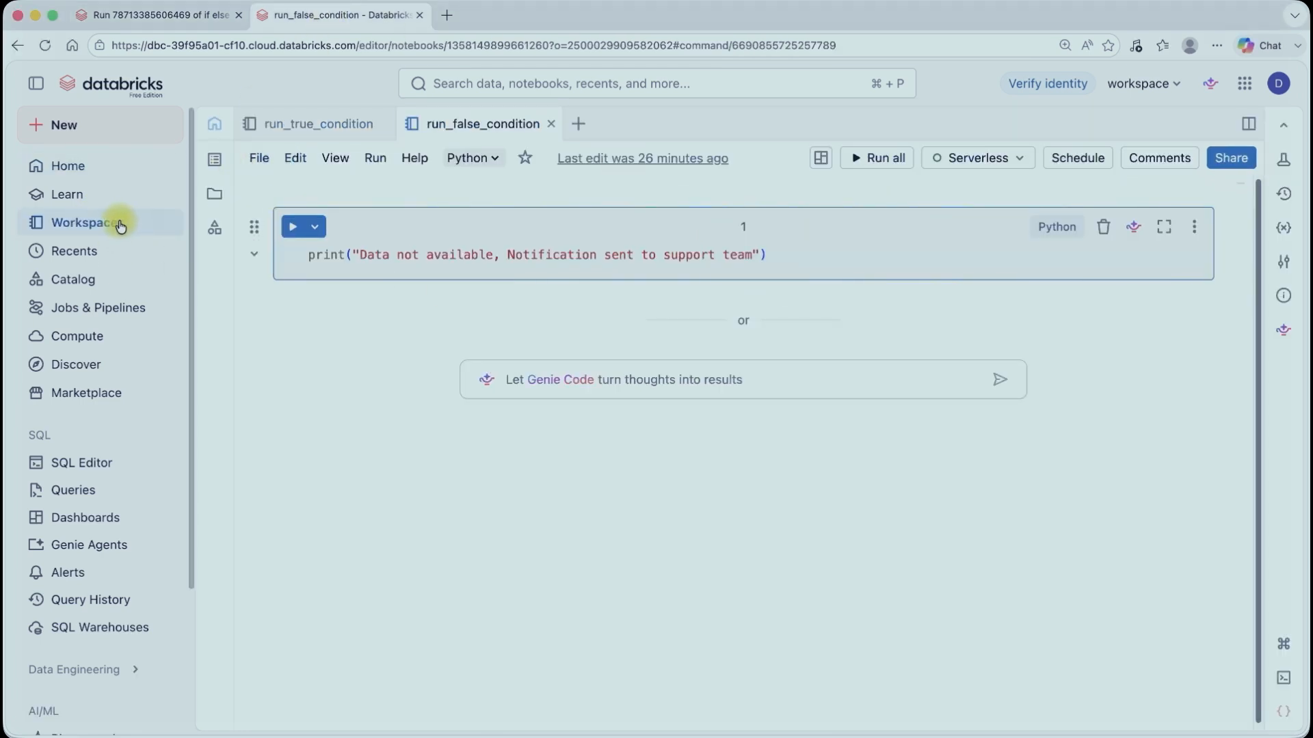
pyautogui.click(97, 222)
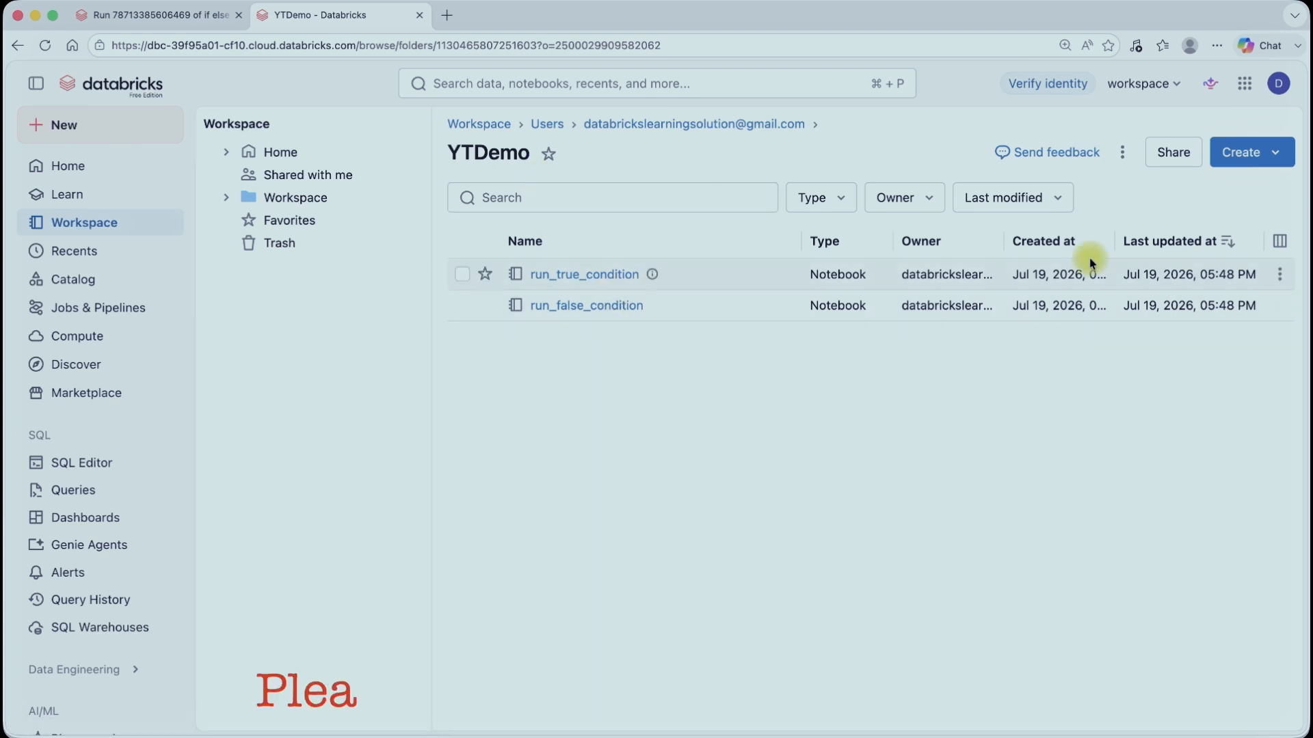
pyautogui.click(1266, 152)
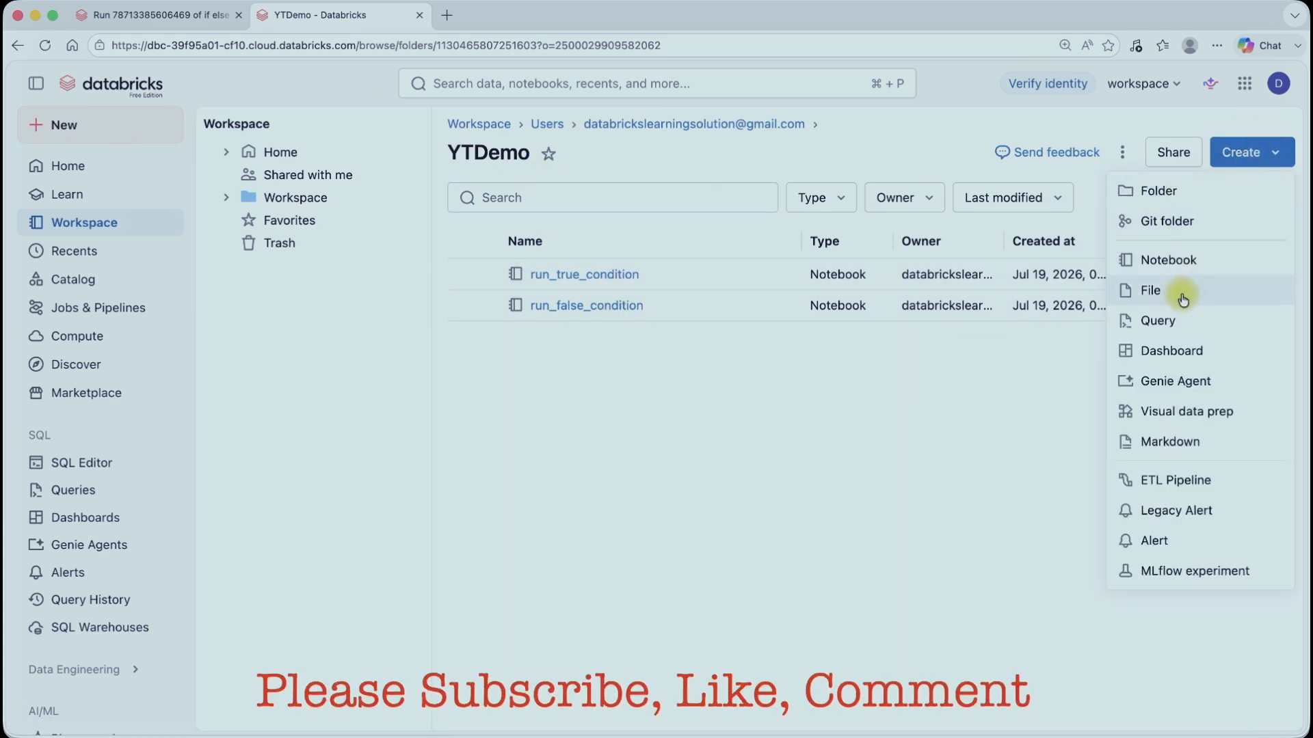
pyautogui.click(1183, 258)
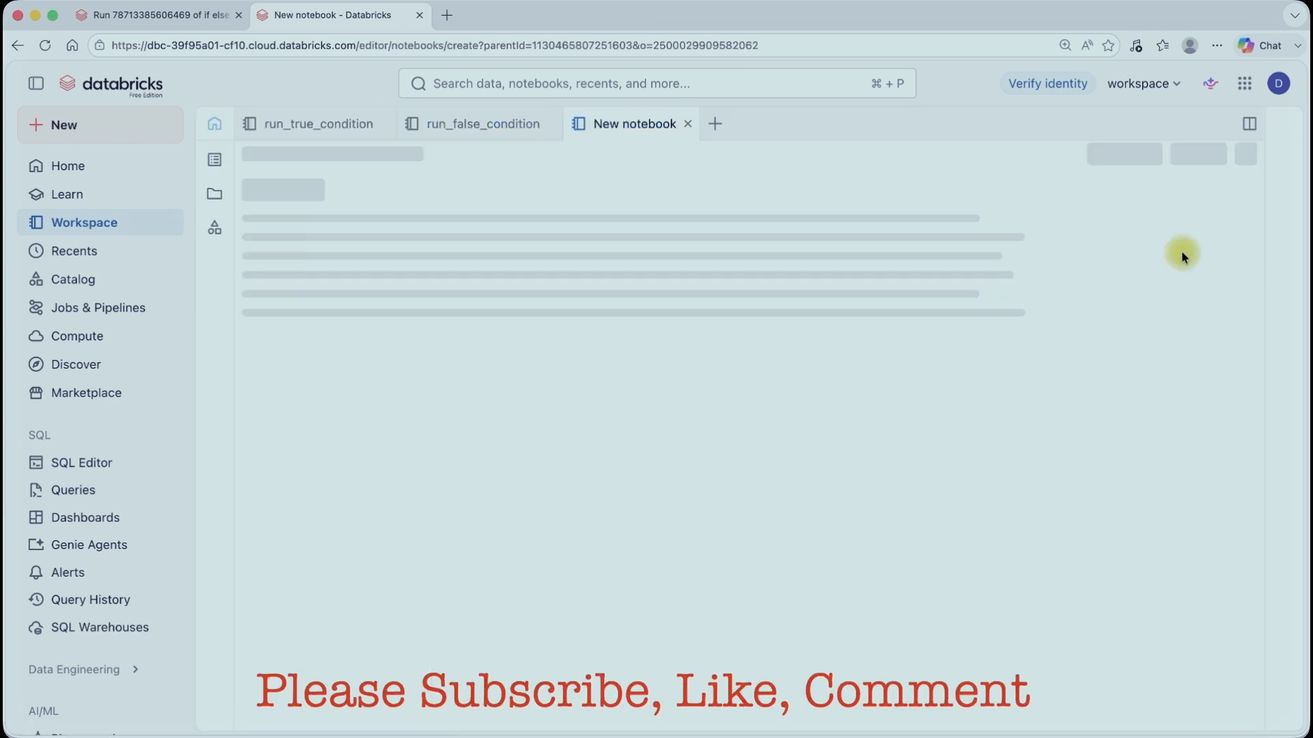
pyautogui.click(613, 124)
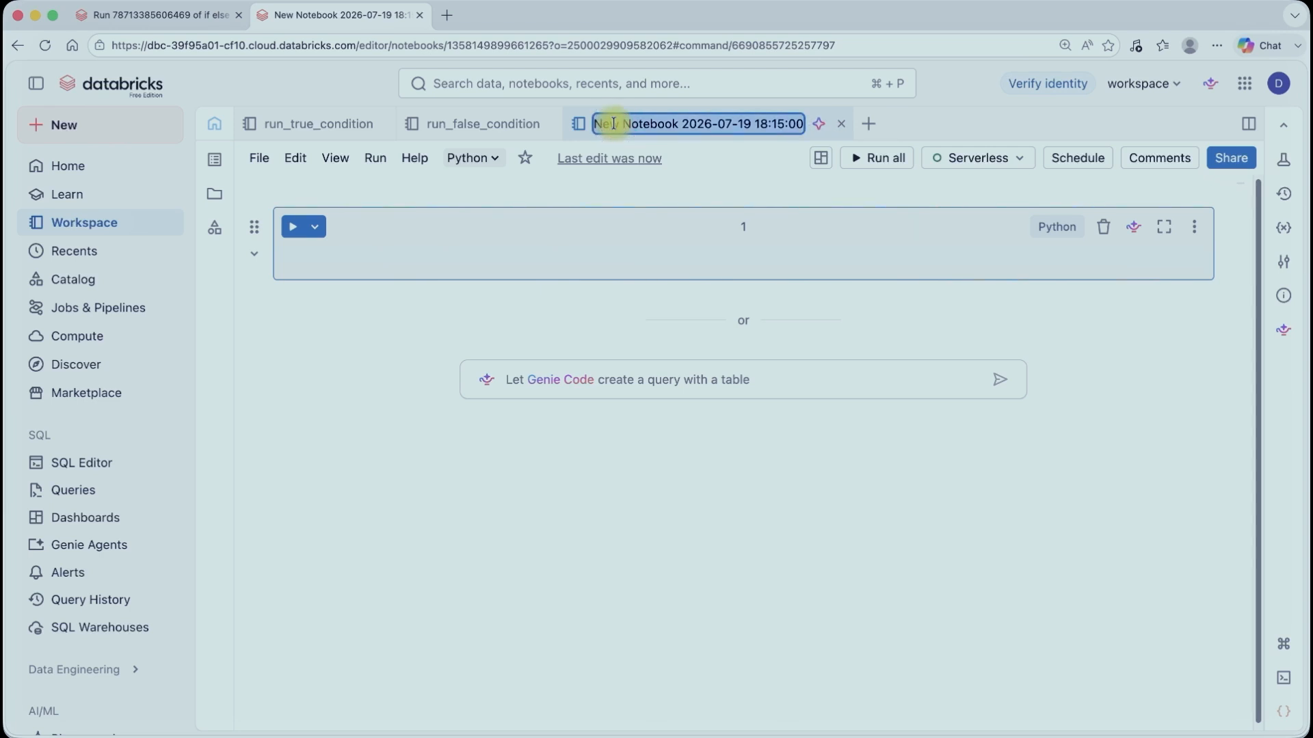
pyautogui.write('File')
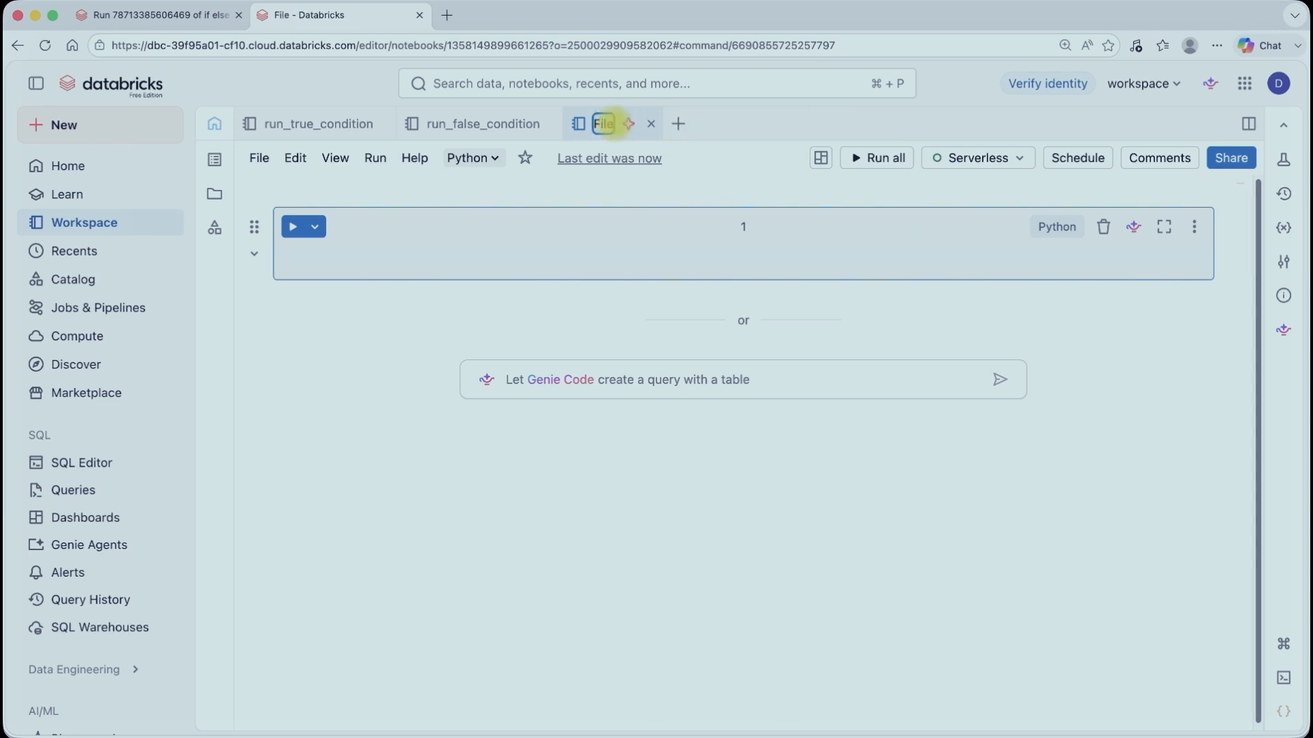
pyautogui.write('_Valida')
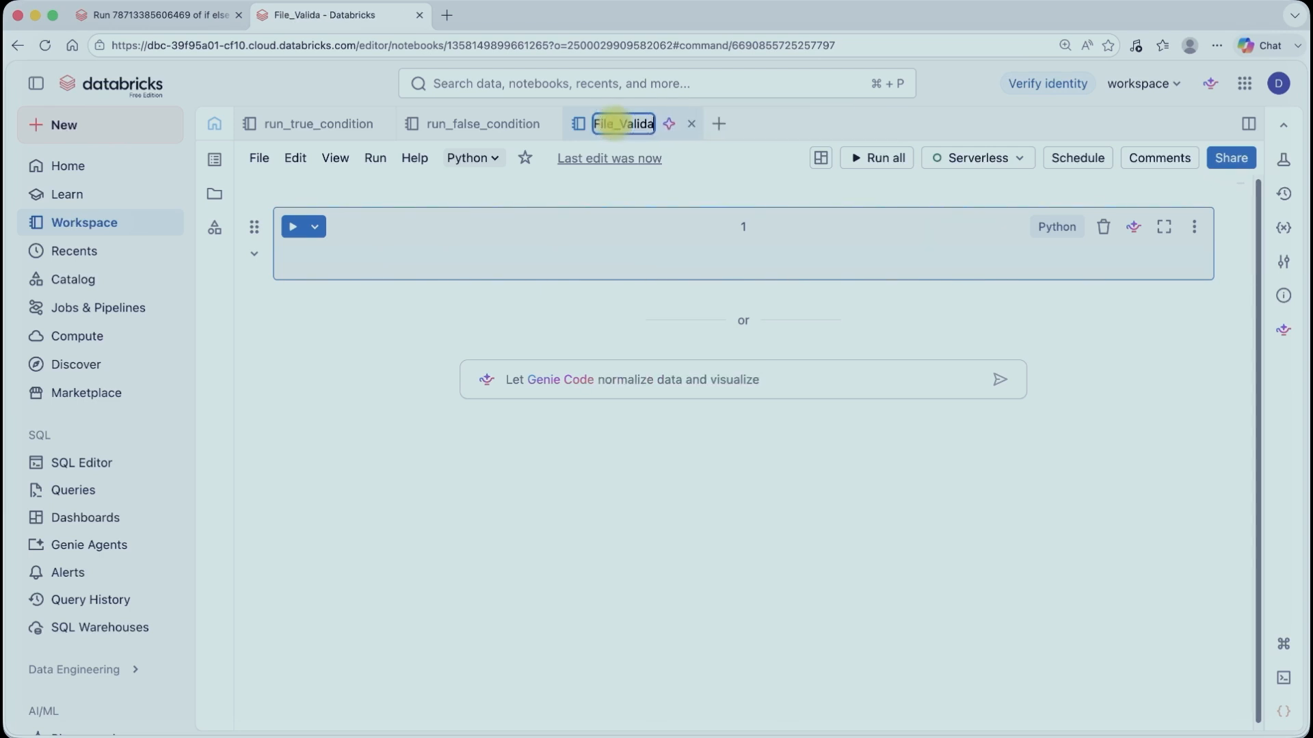
pyautogui.write('tion')
# Step: Write dbutils.jobs.taskValue.set(key = "File_status",value = "Available") in the first cell and run it
pyautogui.click(378, 251)
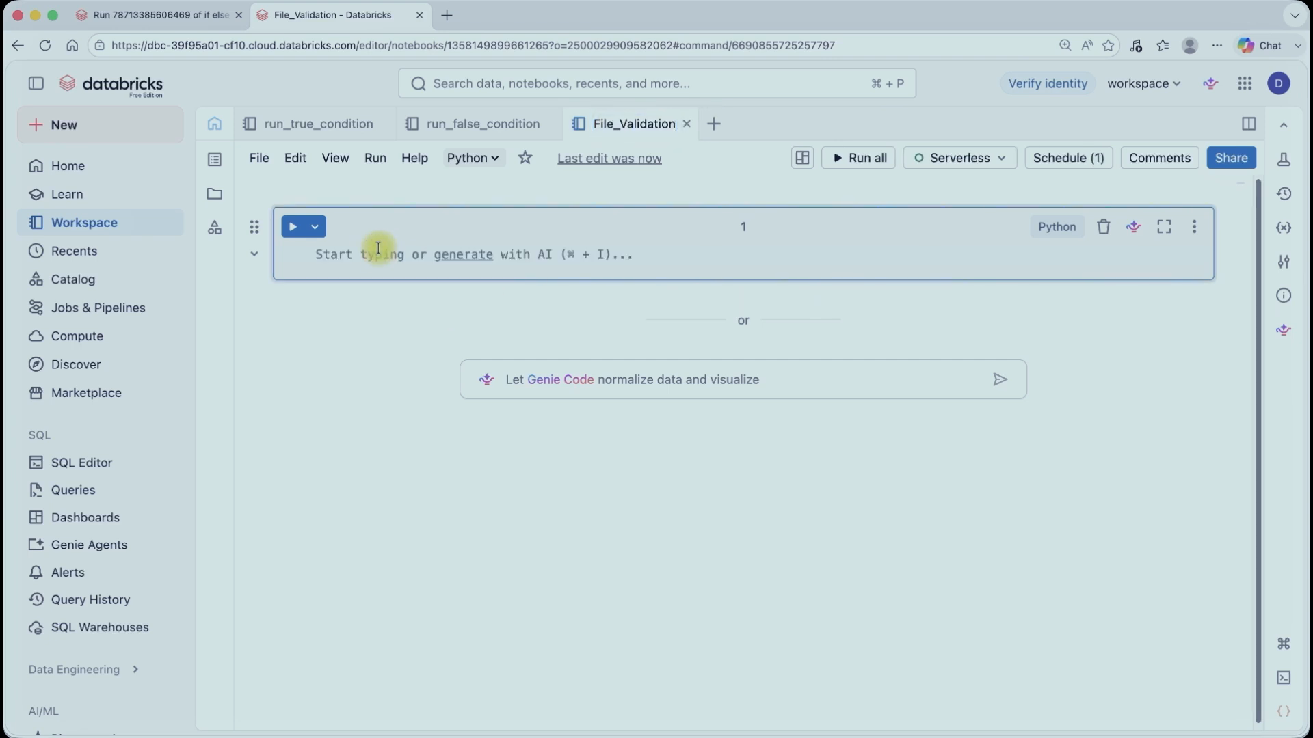
pyautogui.write('dbu')
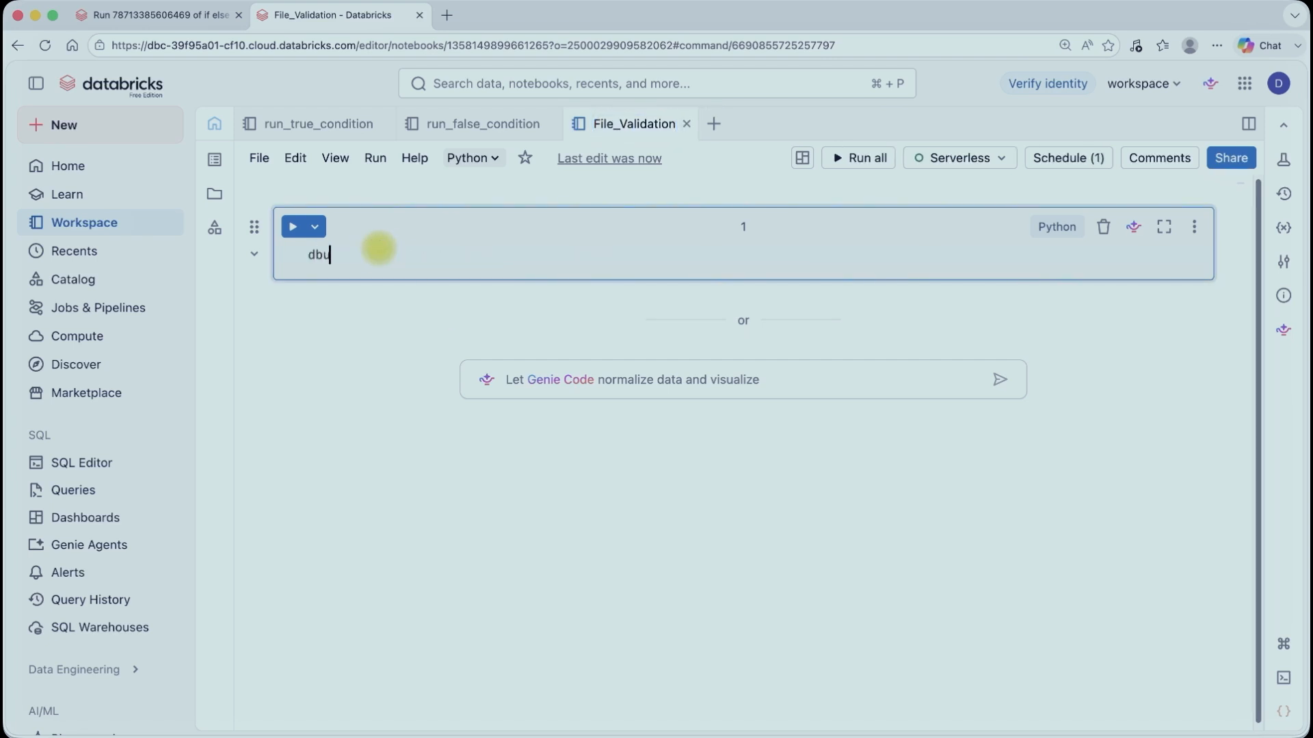
pyautogui.write('ti')
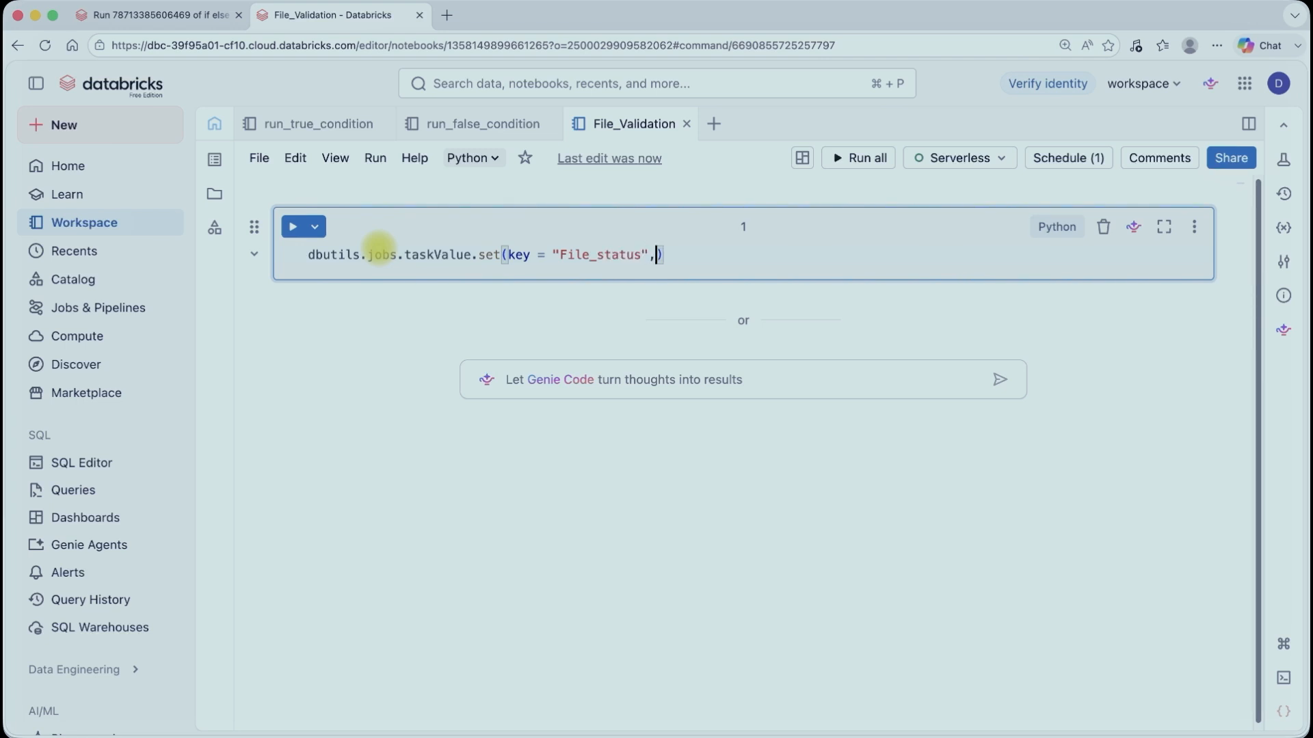
pyautogui.write('value = "Available')
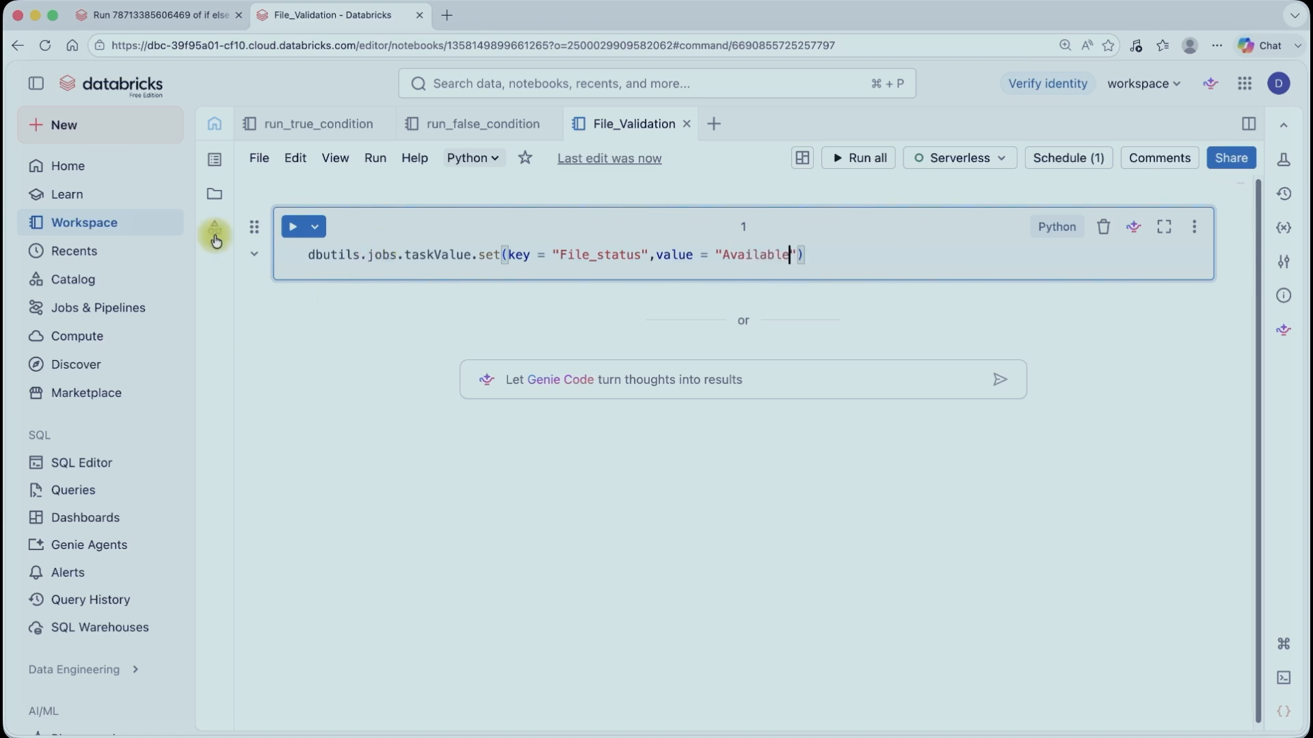
pyautogui.click(300, 228)
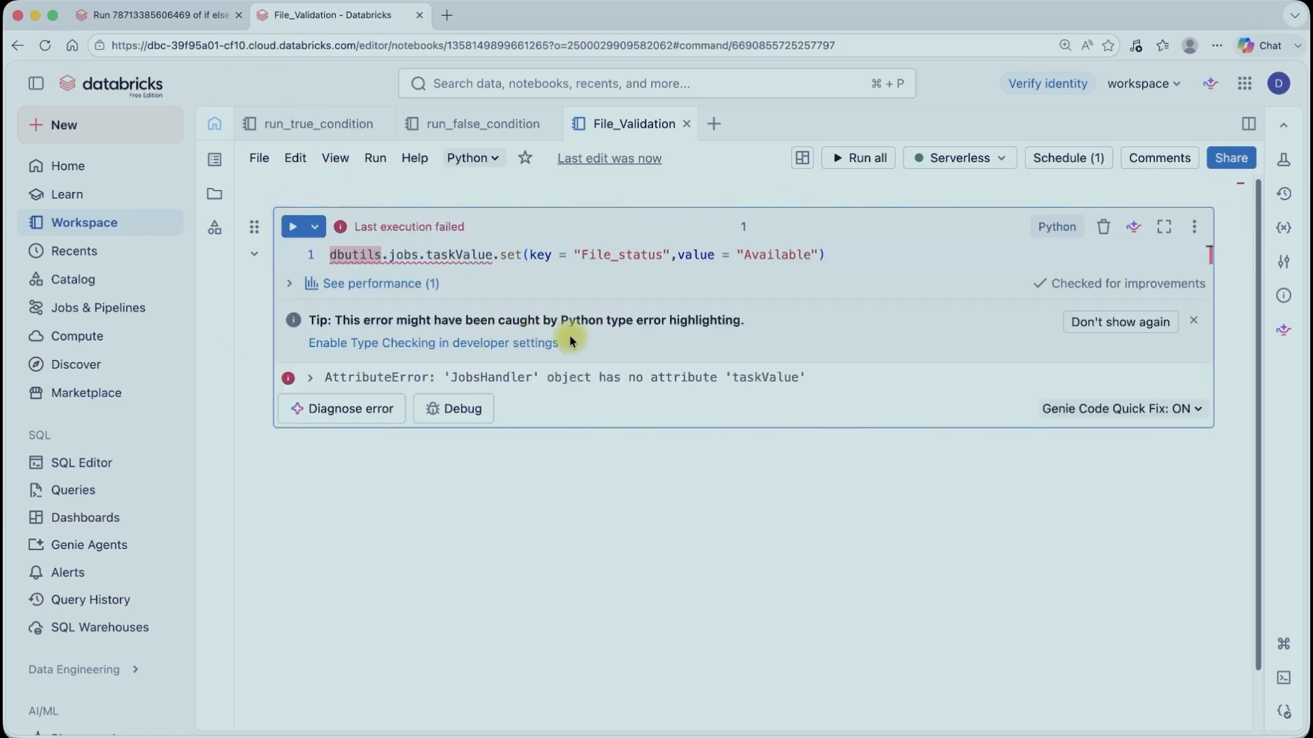
# Step: Correct the method name in the cell to dbutils.jobs.taskValues.set
pyautogui.click(497, 255)
pyautogui.write('s')
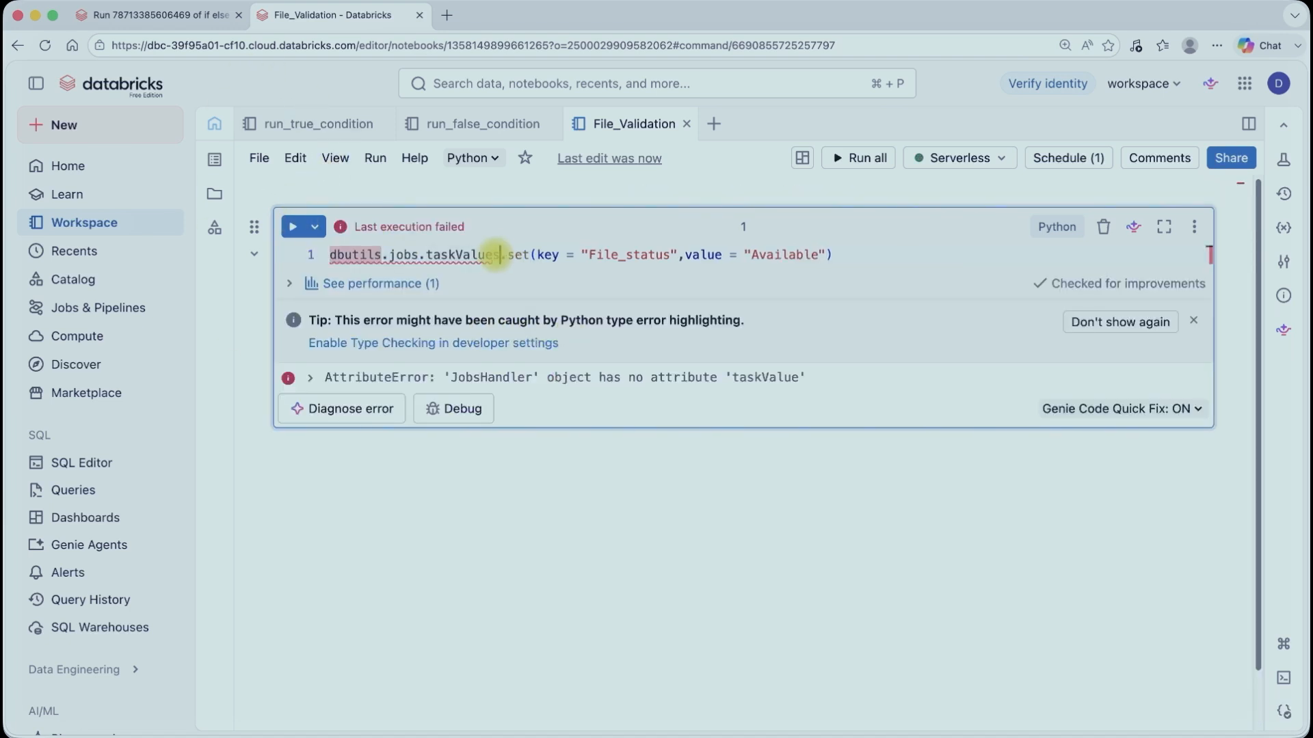
pyautogui.click(581, 274)
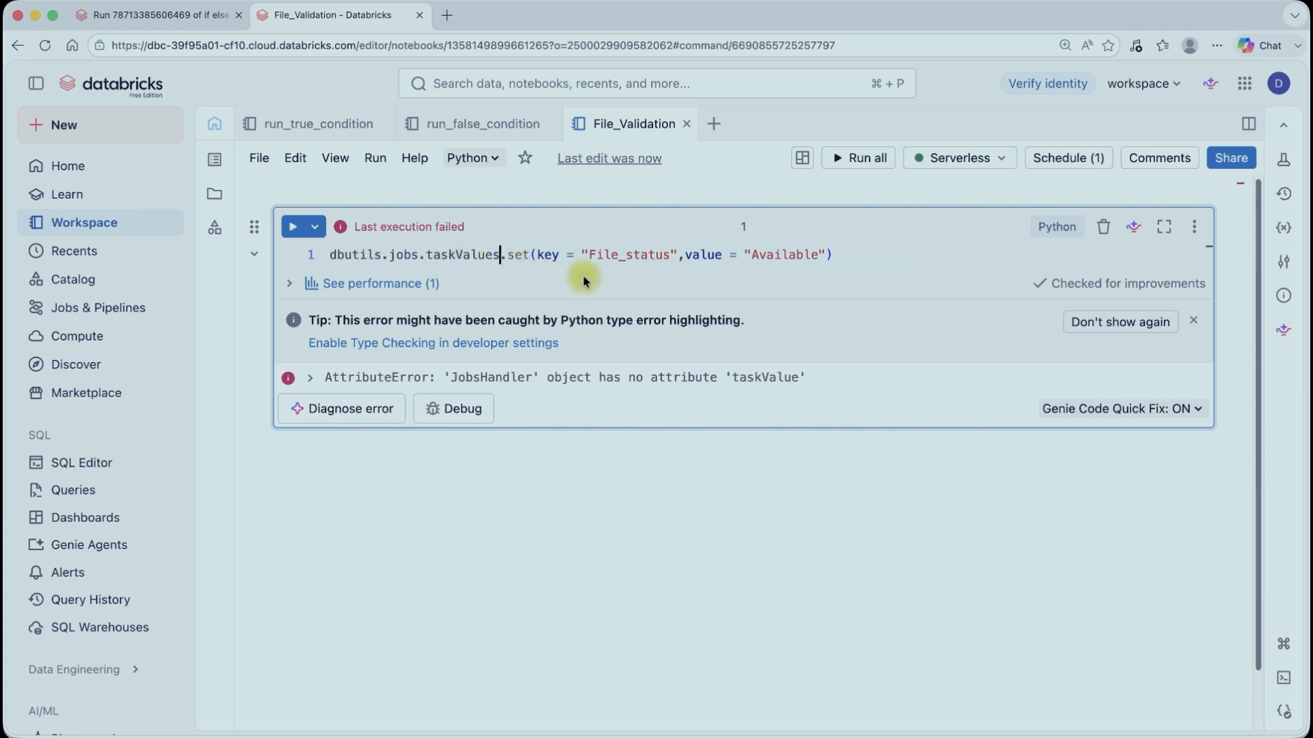
# Step: Run the corrected notebook cell
pyautogui.click(303, 227)
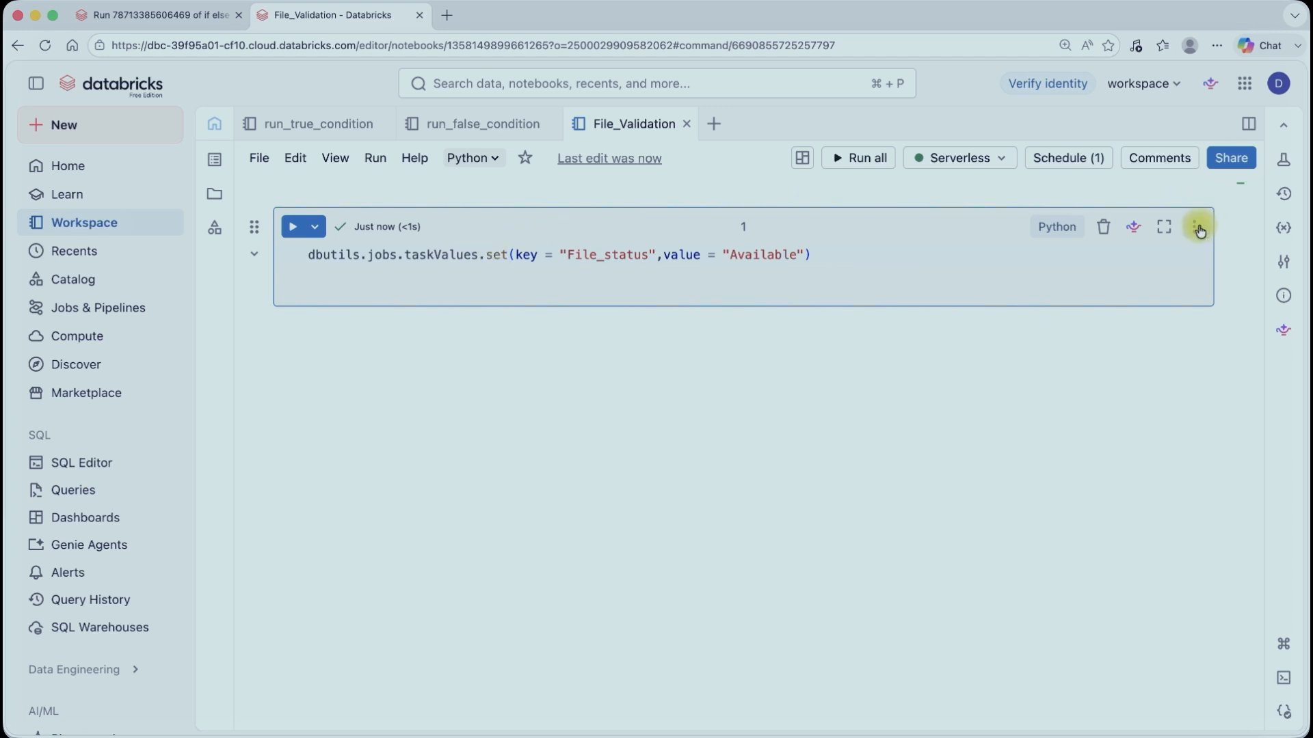
pyautogui.click(1198, 230)
pyautogui.click(1056, 671)
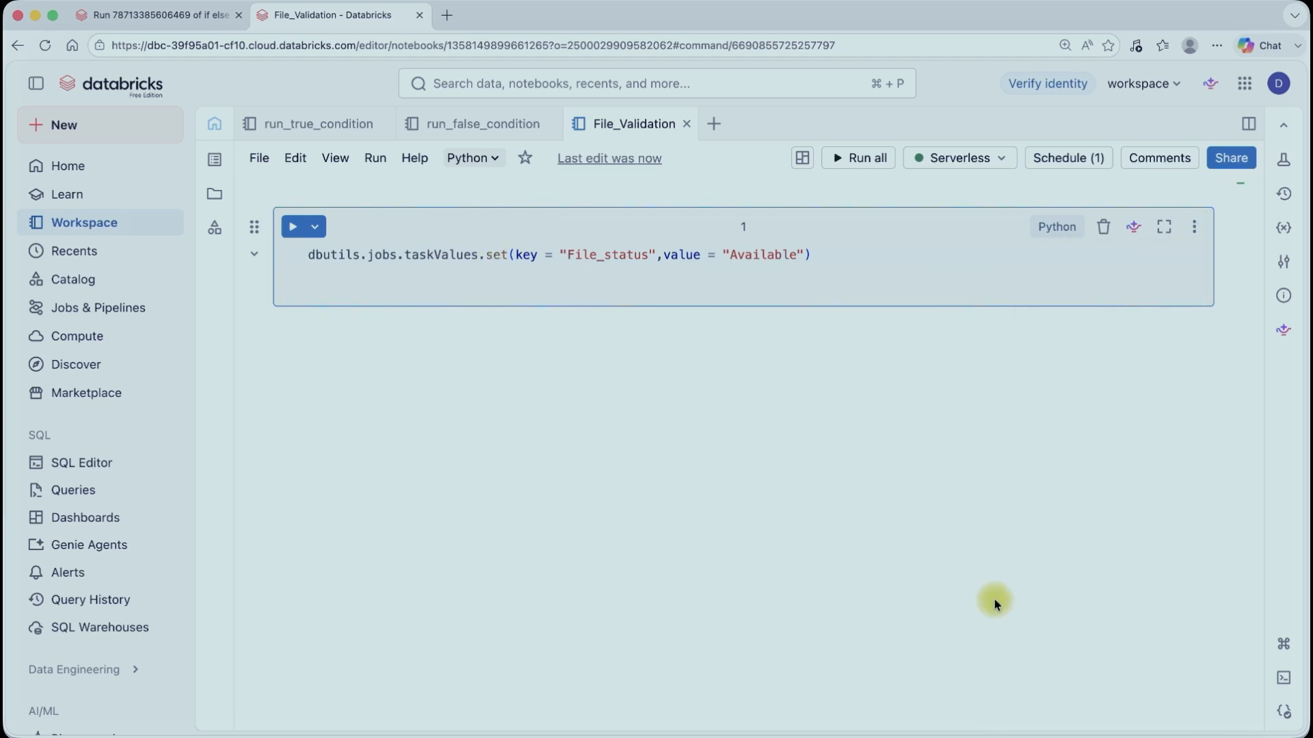
# Step: Open the if else condition demo job for editing and add a notebook task named File_validation_task
pyautogui.click(150, 14)
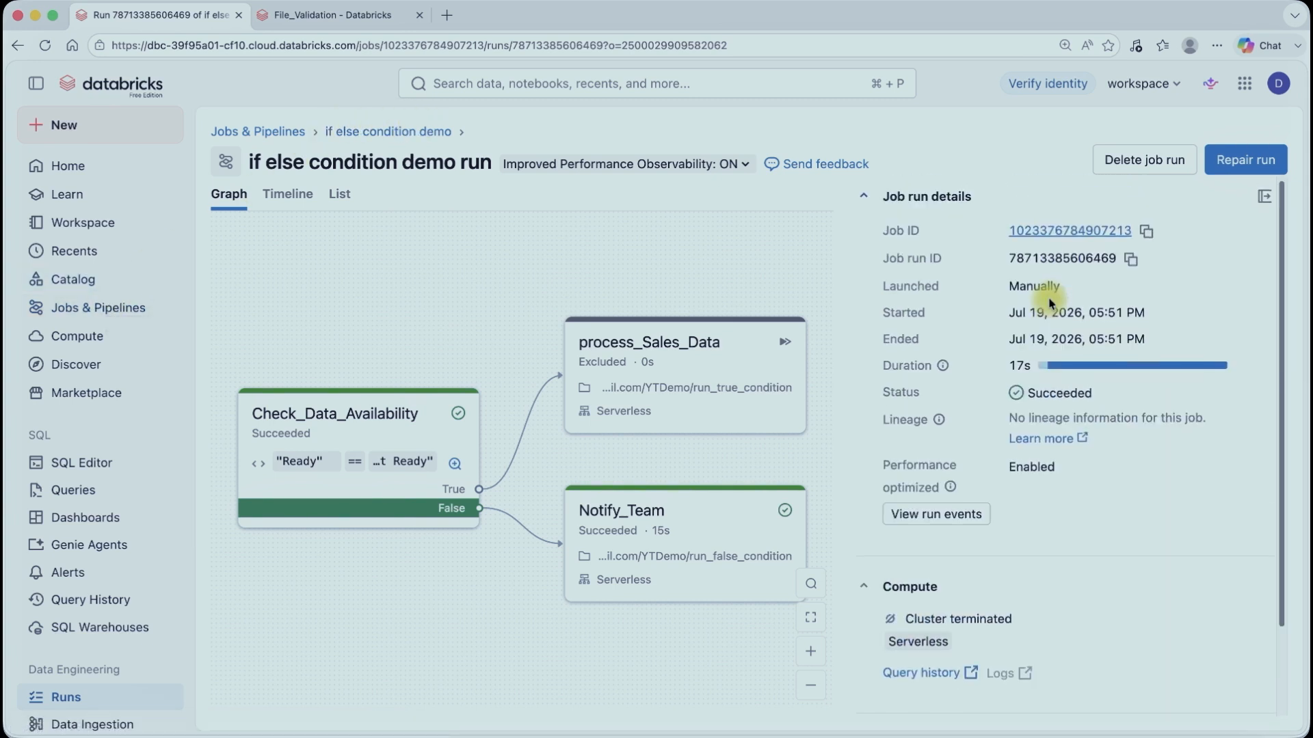
pyautogui.click(95, 313)
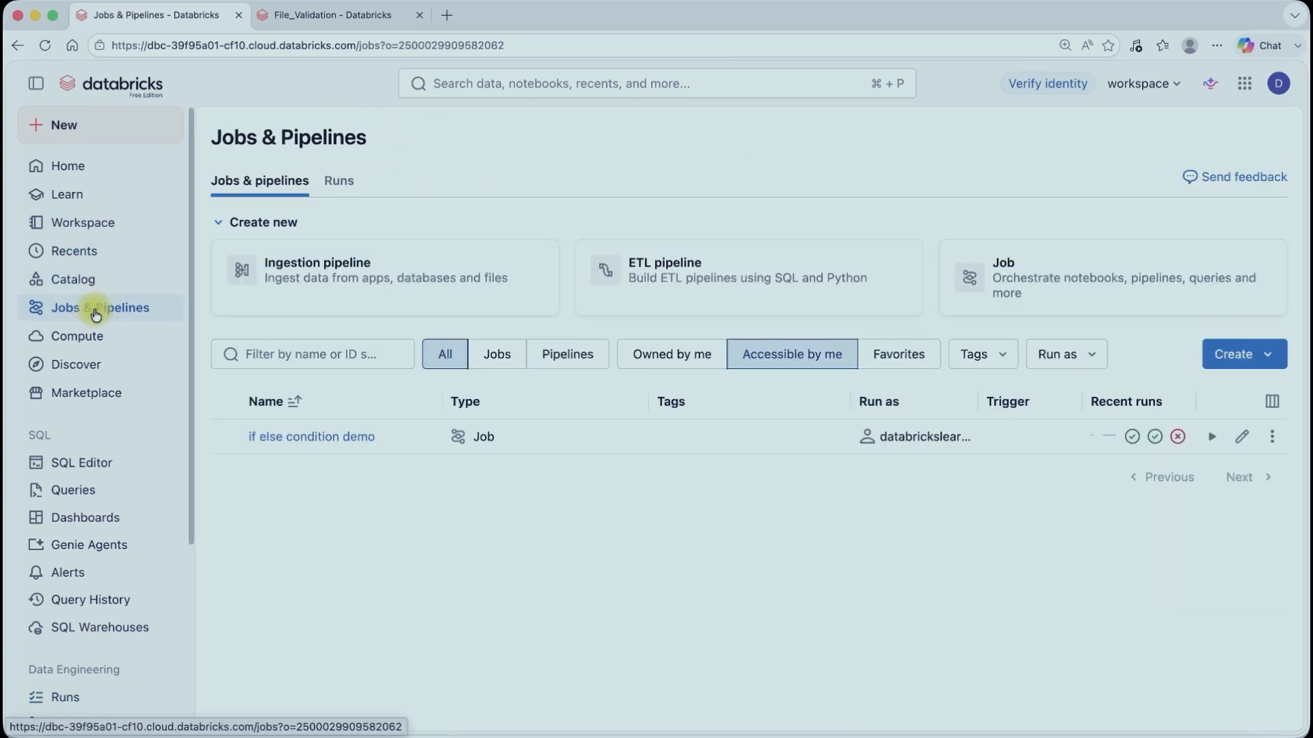
pyautogui.click(1240, 441)
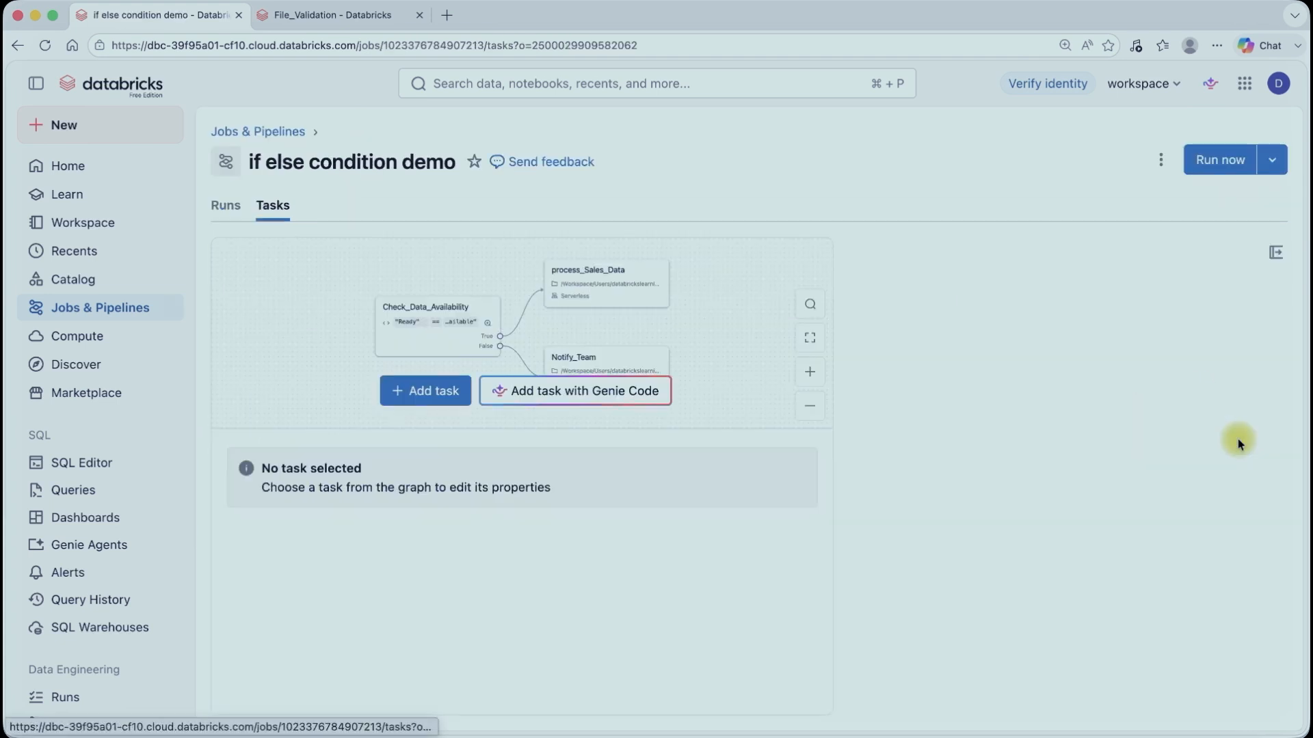
pyautogui.click(422, 403)
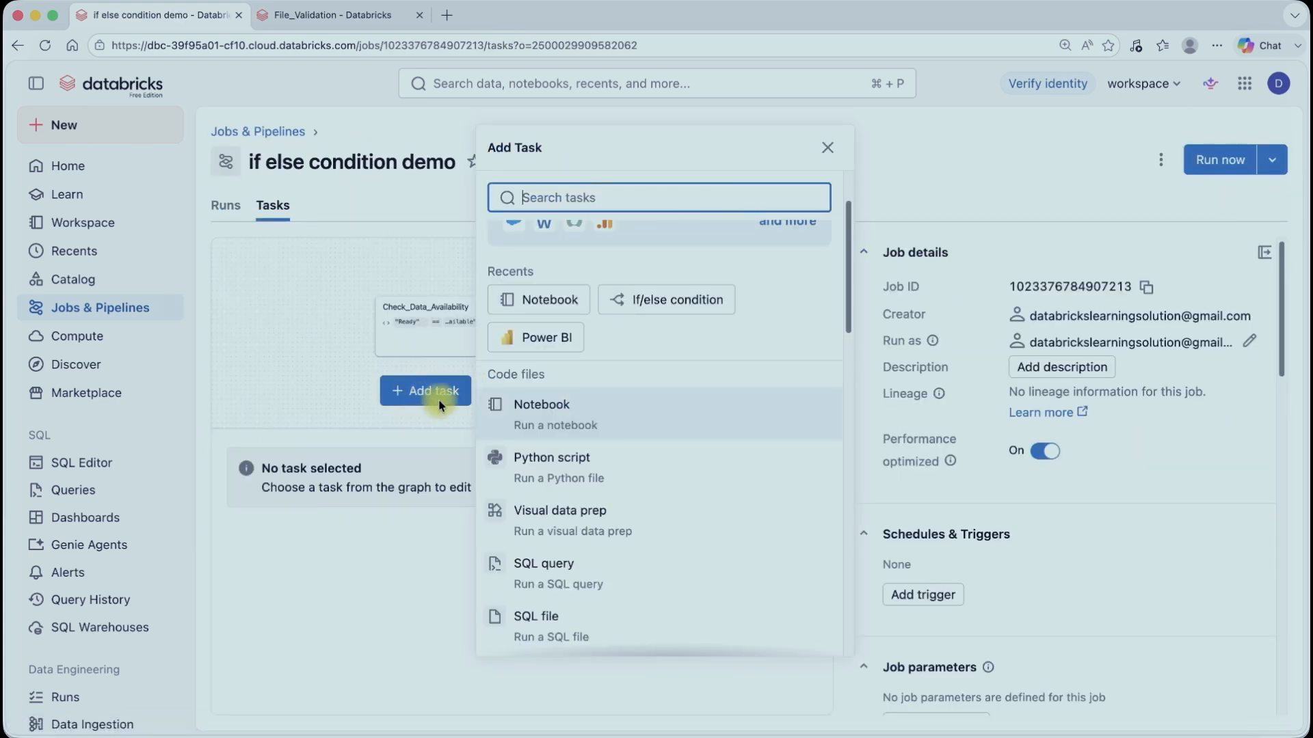
pyautogui.click(554, 409)
pyautogui.click(279, 490)
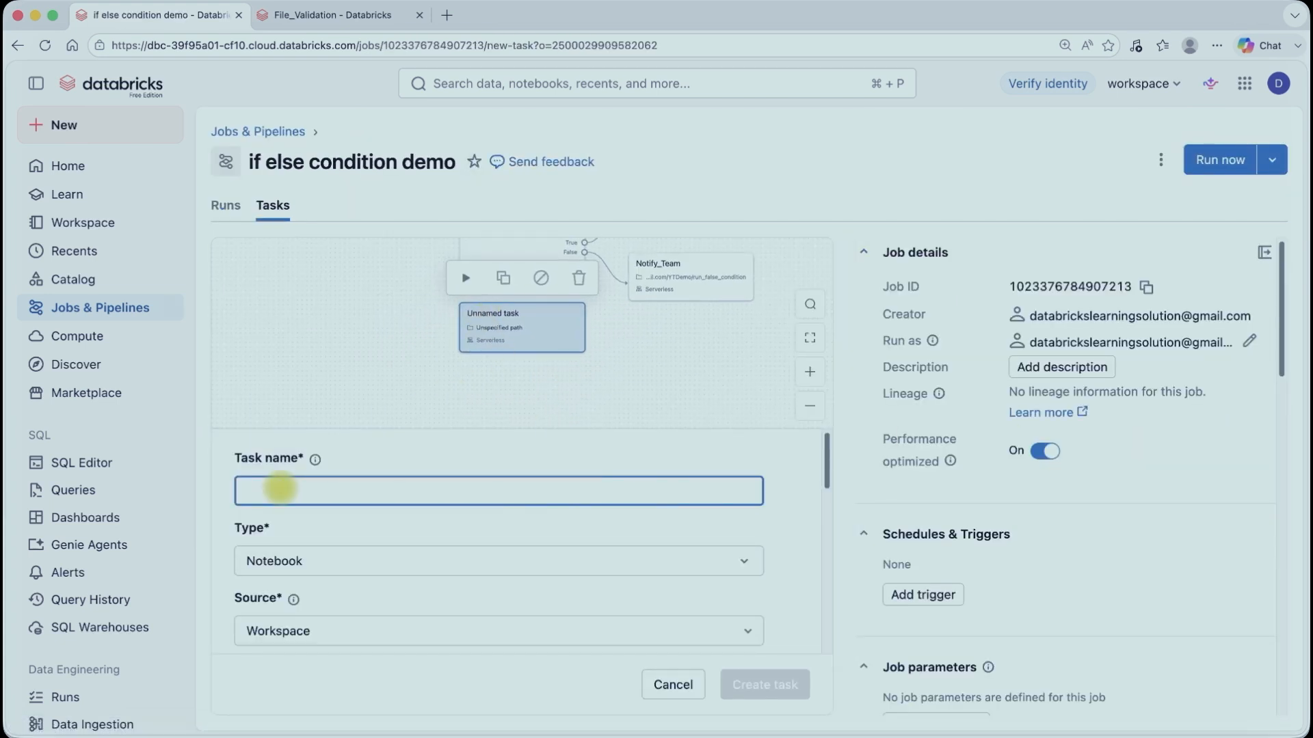
pyautogui.write('File_validation')
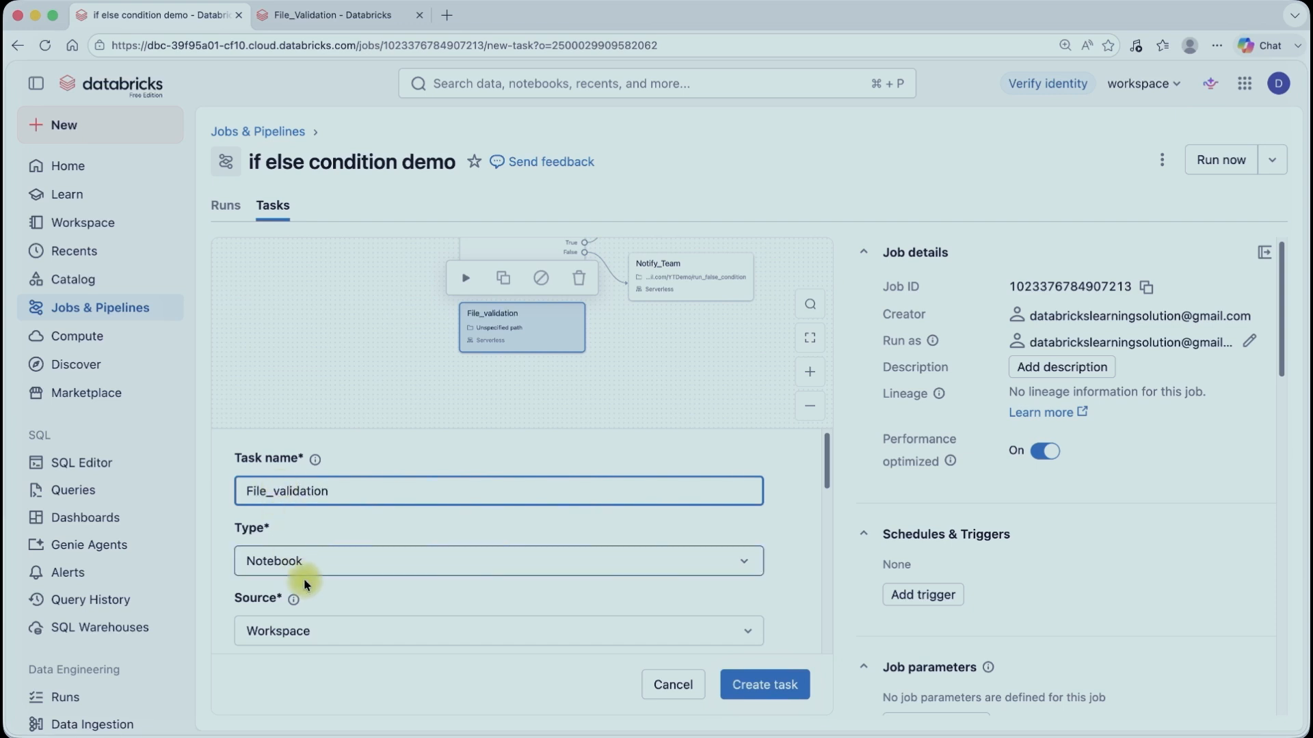
# Step: Point the new task to the YTDemo/File_Validation notebook and create the task
pyautogui.scroll(-3, 302, 581)
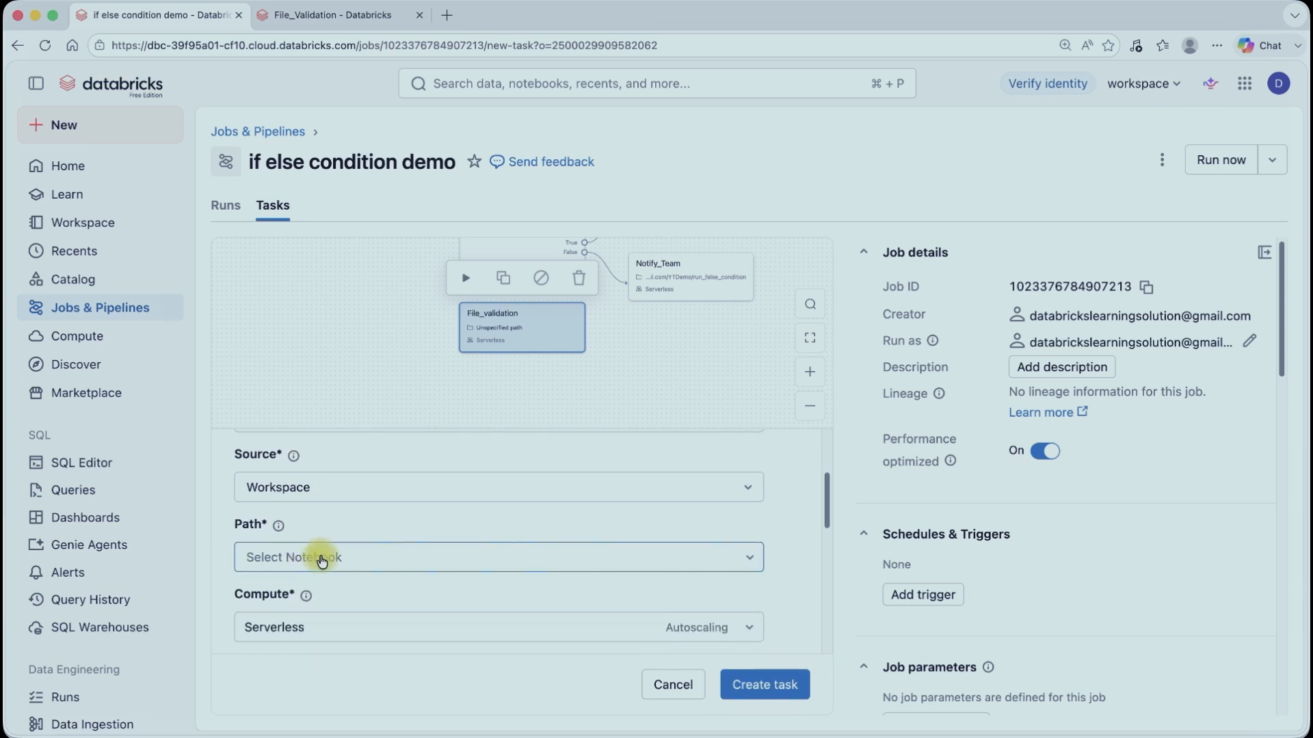
pyautogui.click(322, 555)
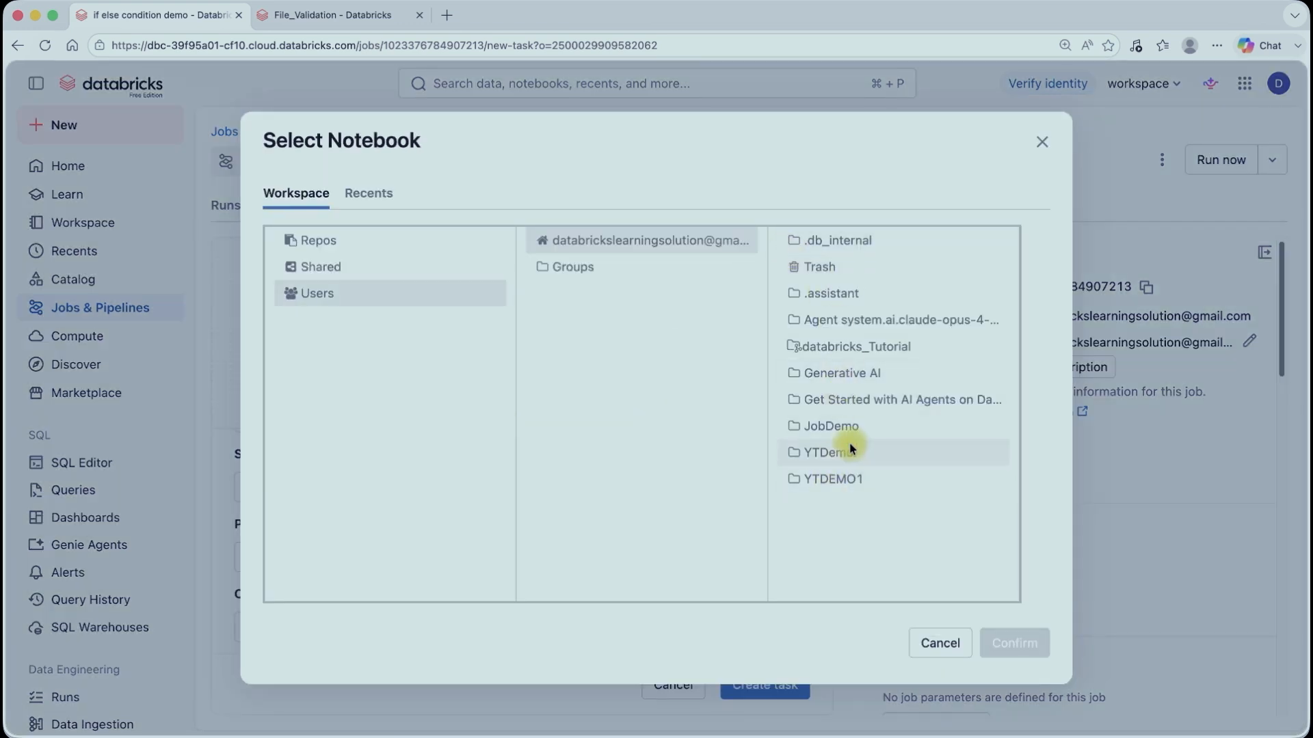
pyautogui.click(849, 450)
pyautogui.click(850, 244)
pyautogui.click(1019, 643)
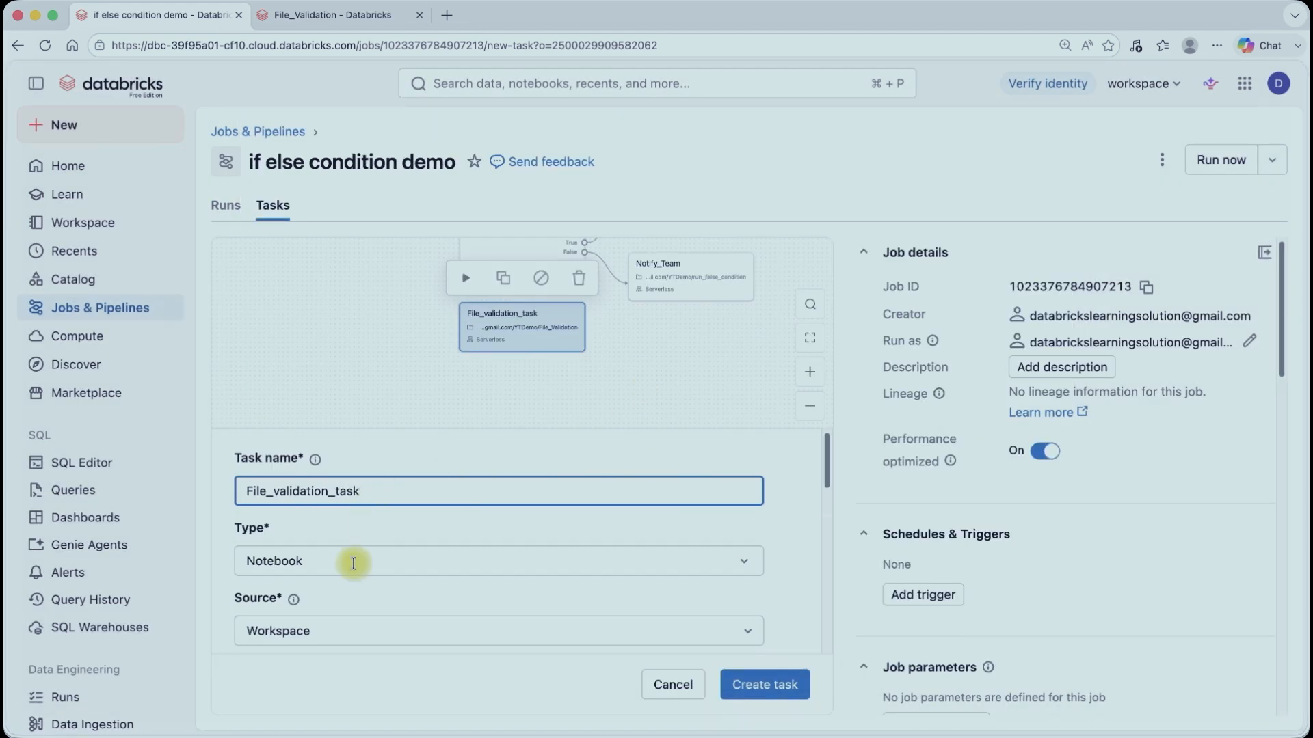
pyautogui.scroll(-5, 355, 557)
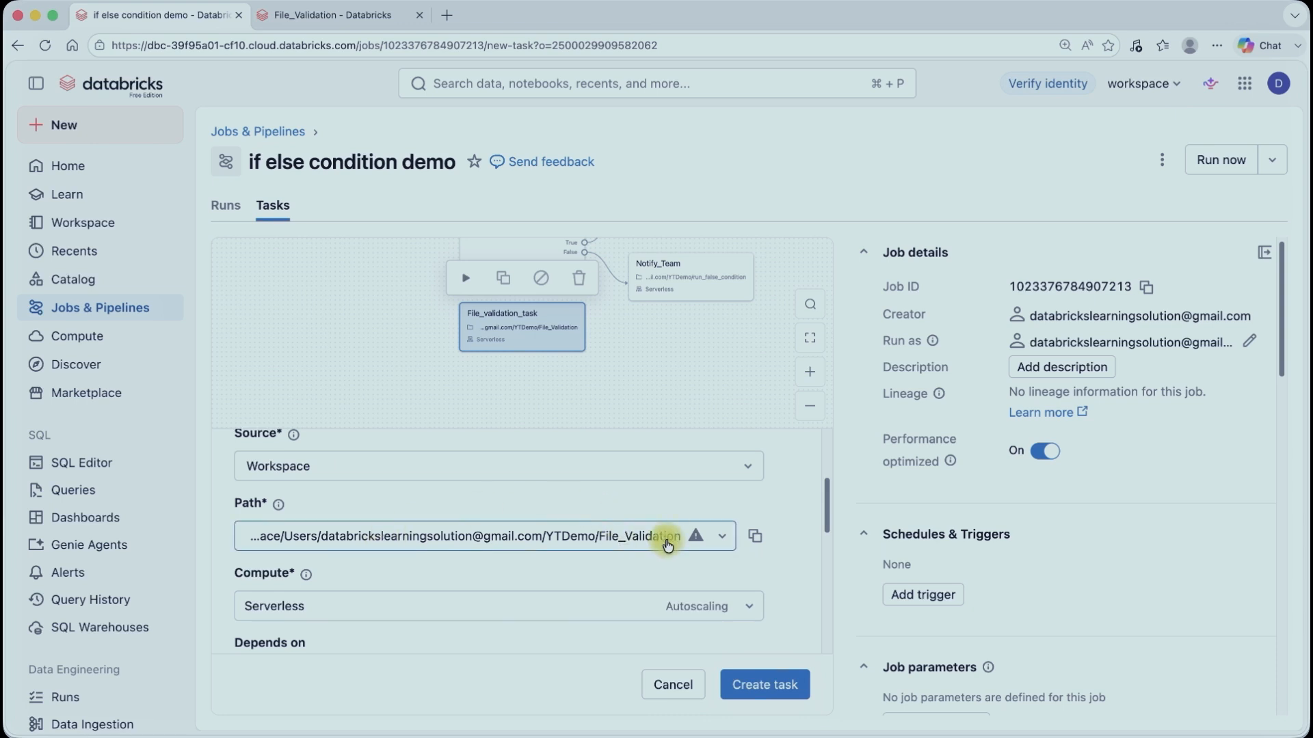
pyautogui.scroll(-4, 533, 592)
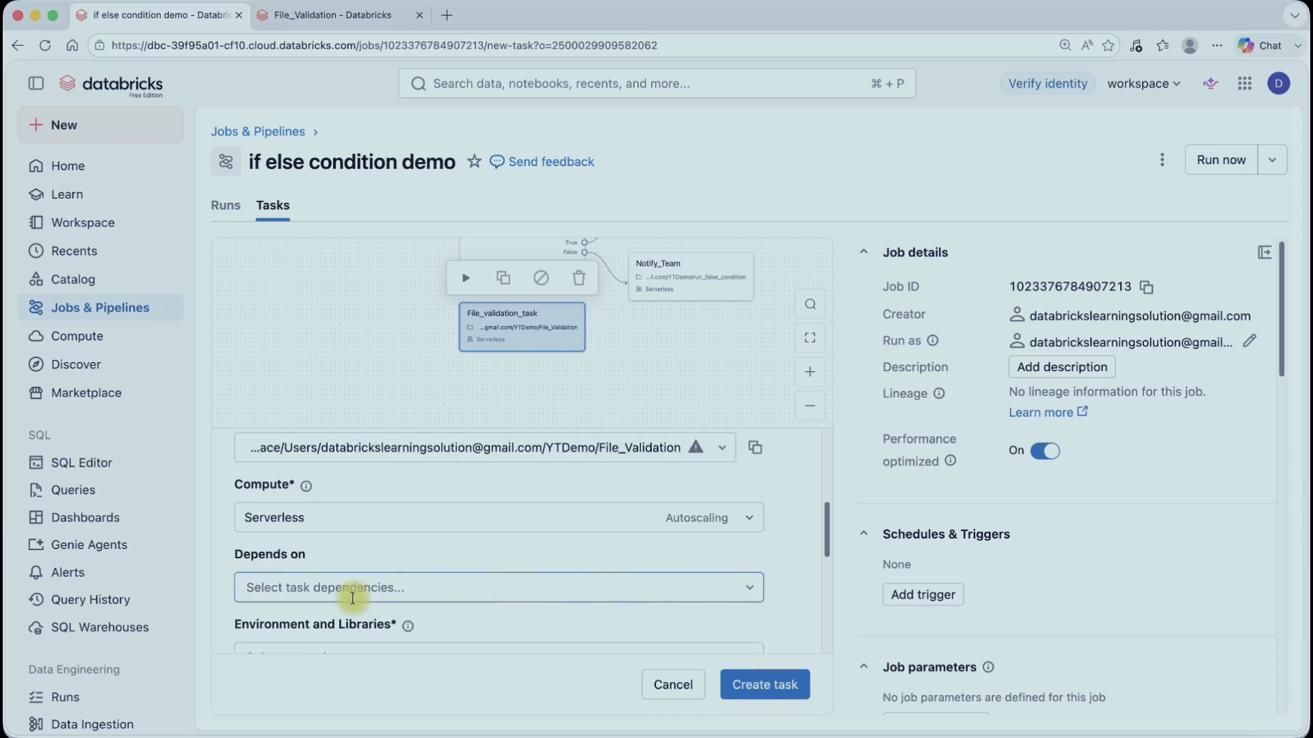
pyautogui.click(780, 685)
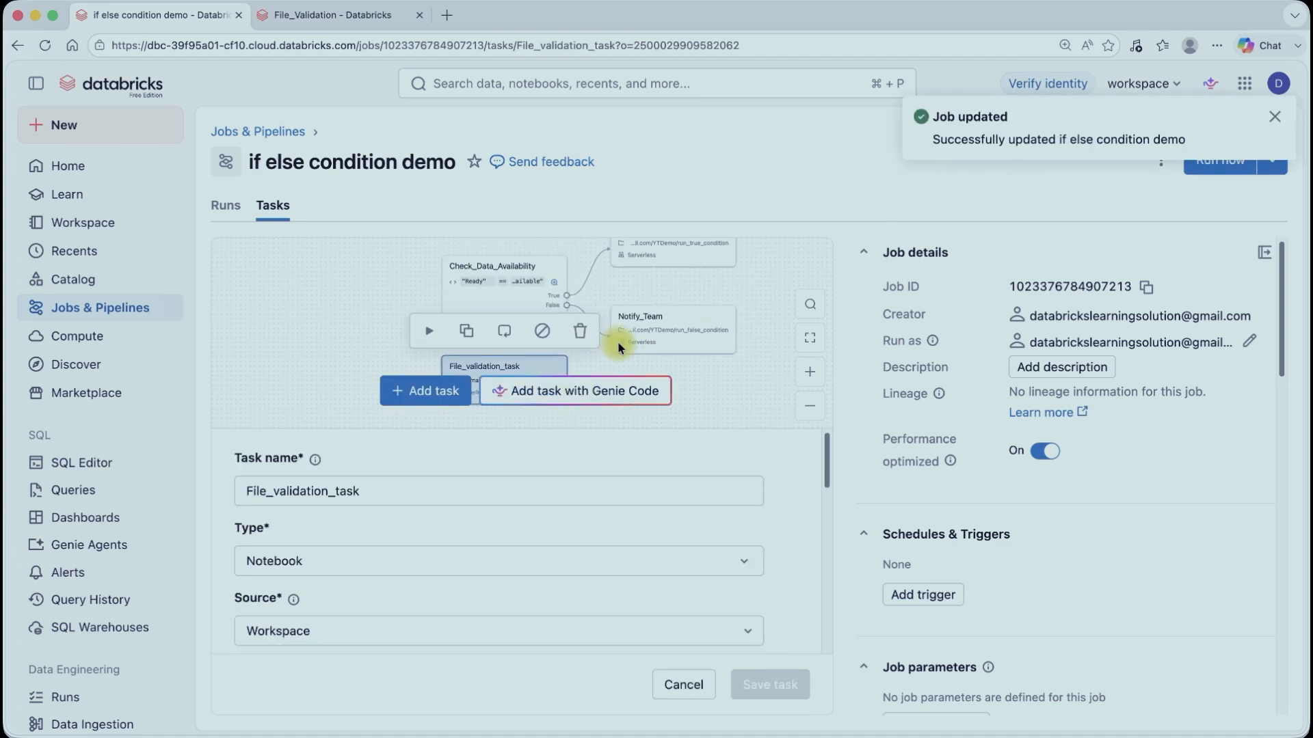
# Step: Make the Check_Data_Availability task depend on File_validation_task
pyautogui.click(498, 268)
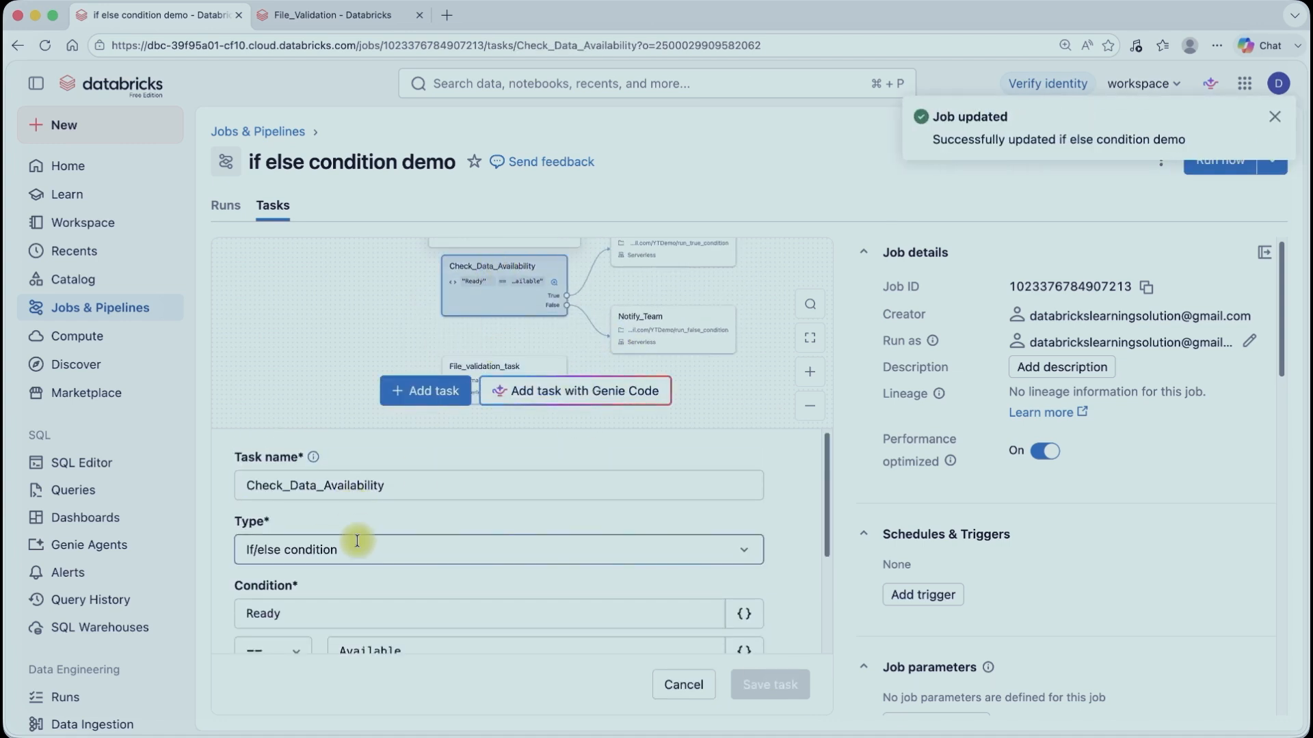
pyautogui.scroll(-3, 357, 541)
pyautogui.click(375, 554)
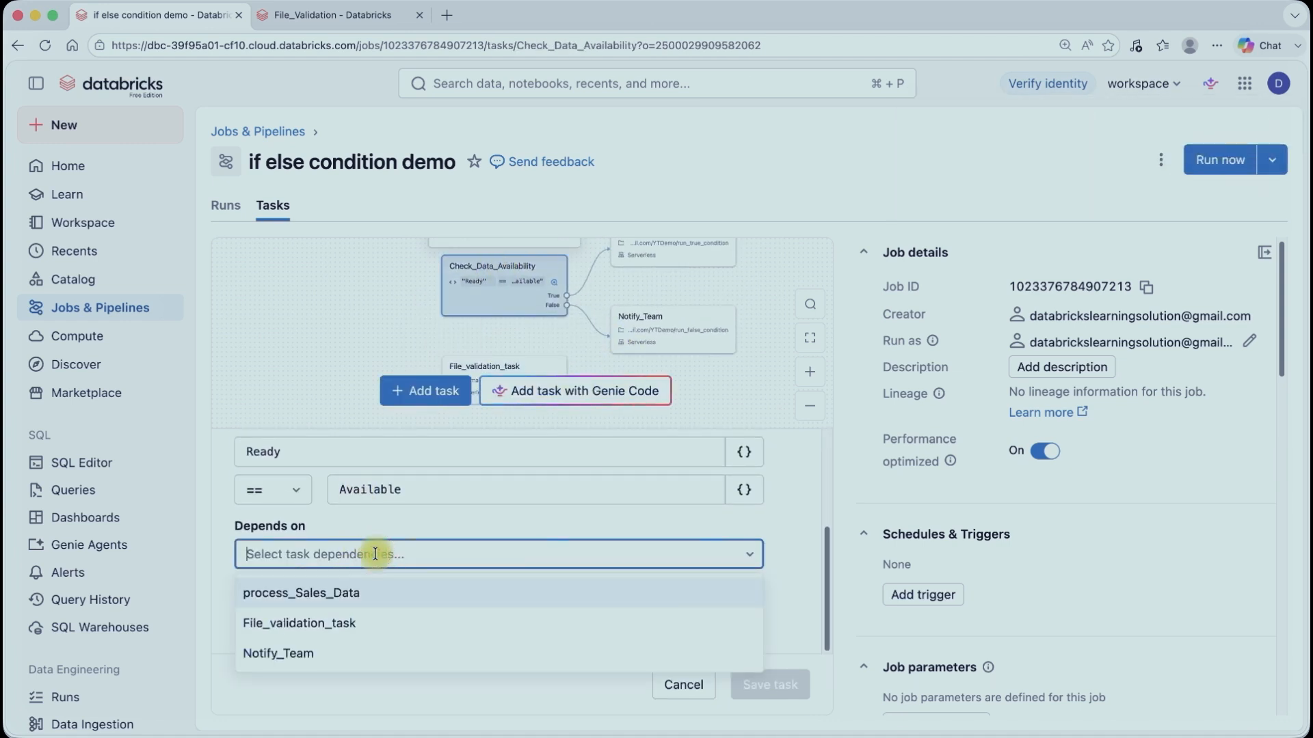
pyautogui.click(349, 623)
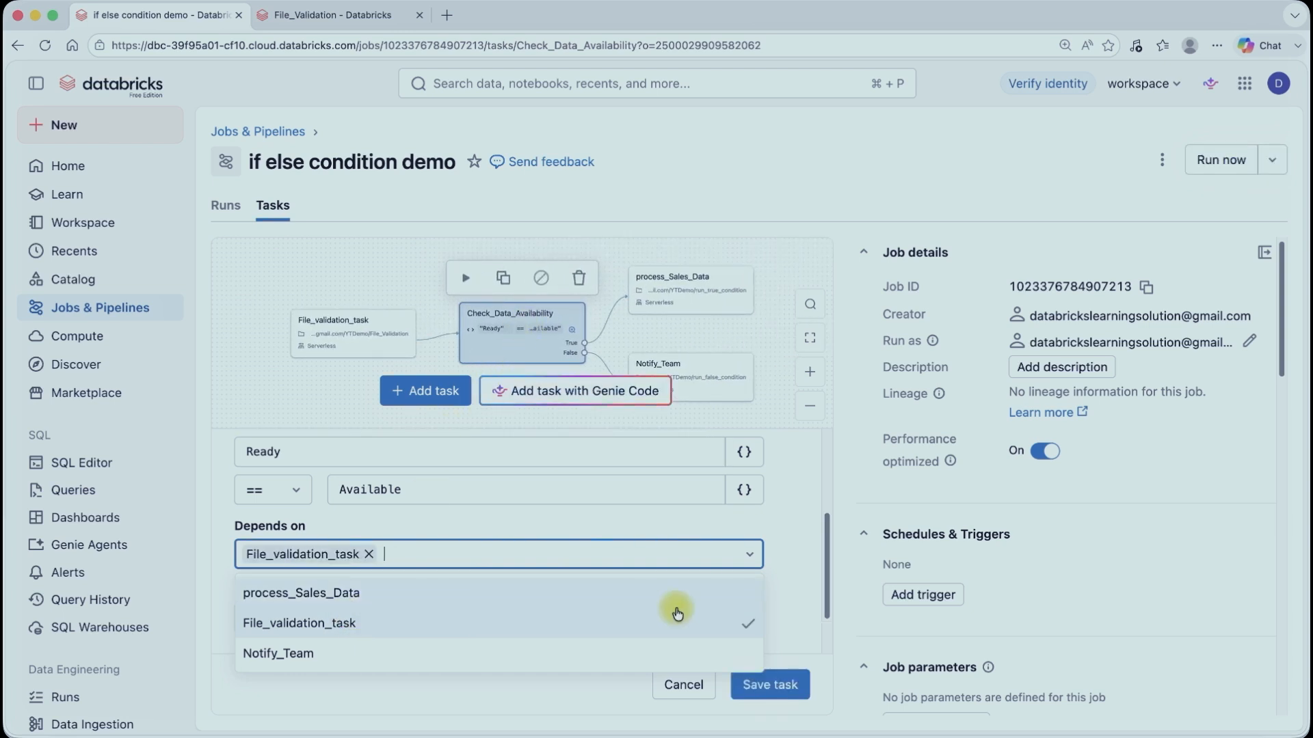
pyautogui.click(805, 609)
# Step: Replace the condition's left operand Ready with a dynamic reference to tasks.File_validation_task.values
pyautogui.scroll(3, 720, 527)
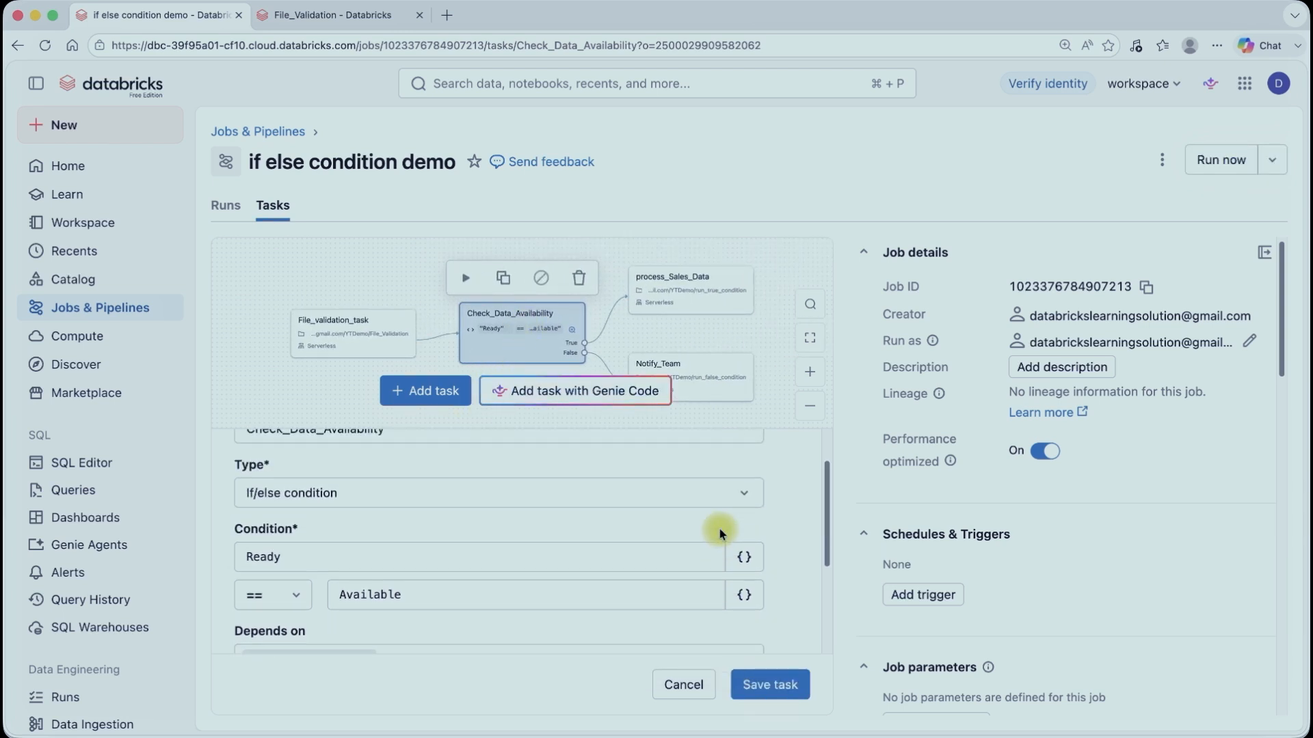
pyautogui.click(744, 556)
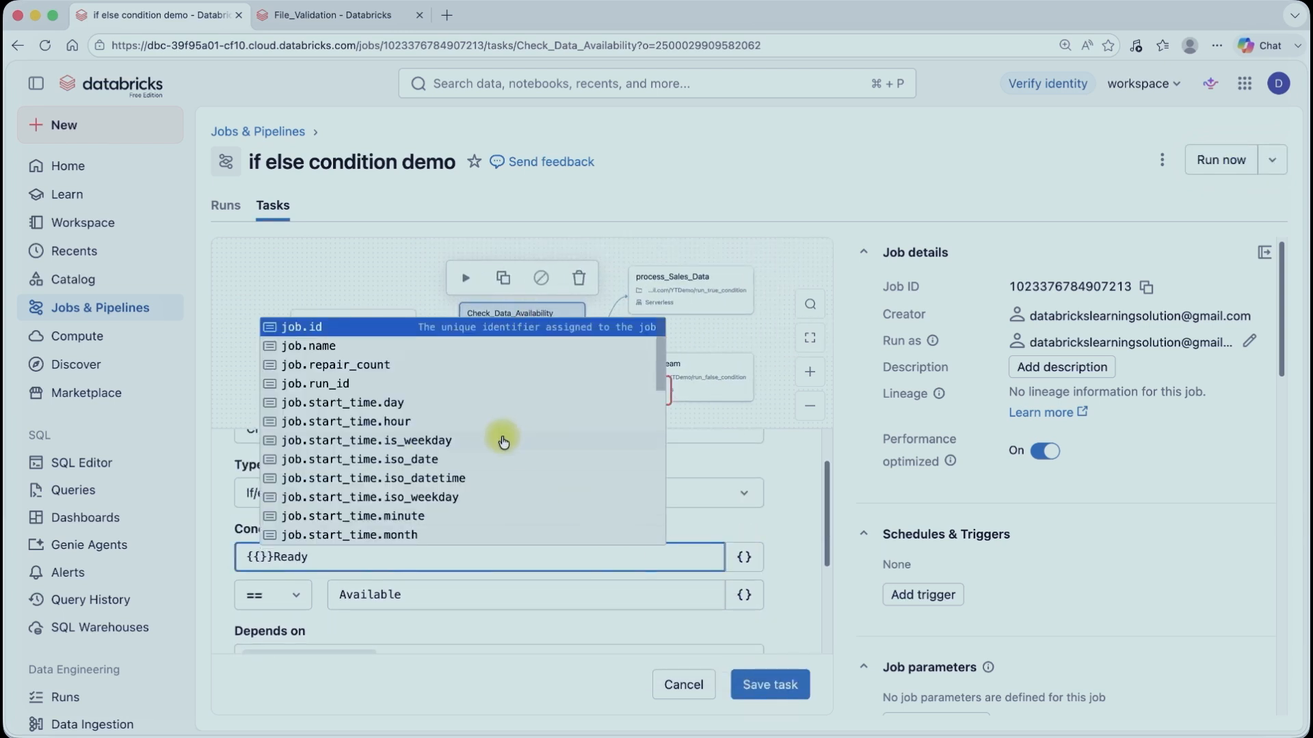
pyautogui.scroll(-10, 503, 441)
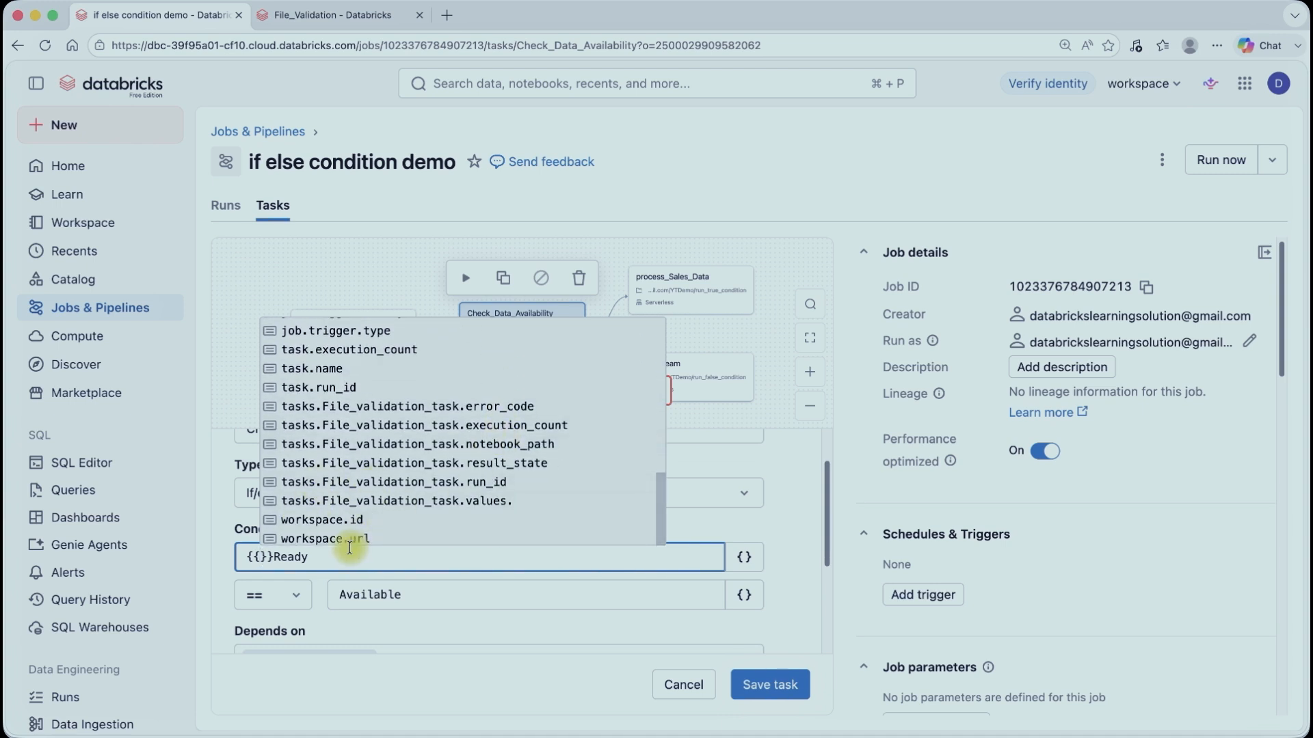
pyautogui.moveTo(349, 547); pyautogui.dragTo(236, 551)
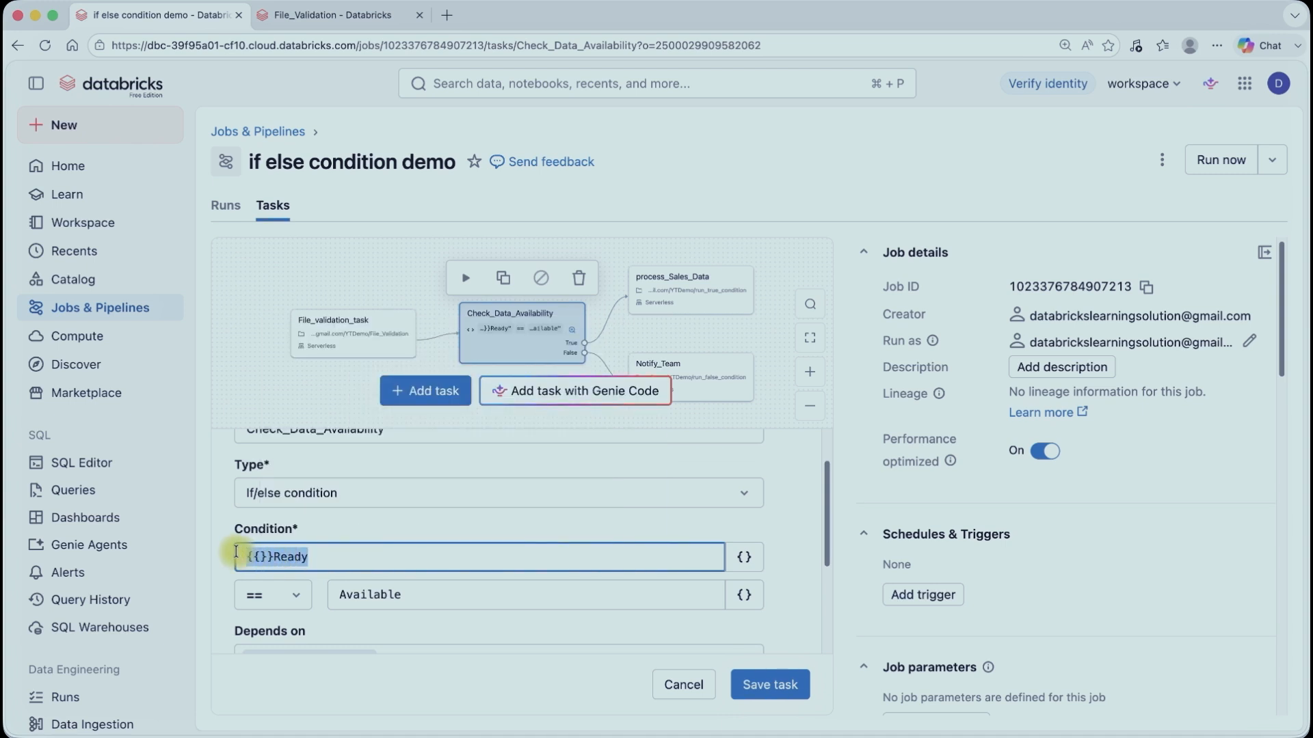
pyautogui.press('BackSpace')
pyautogui.click(744, 557)
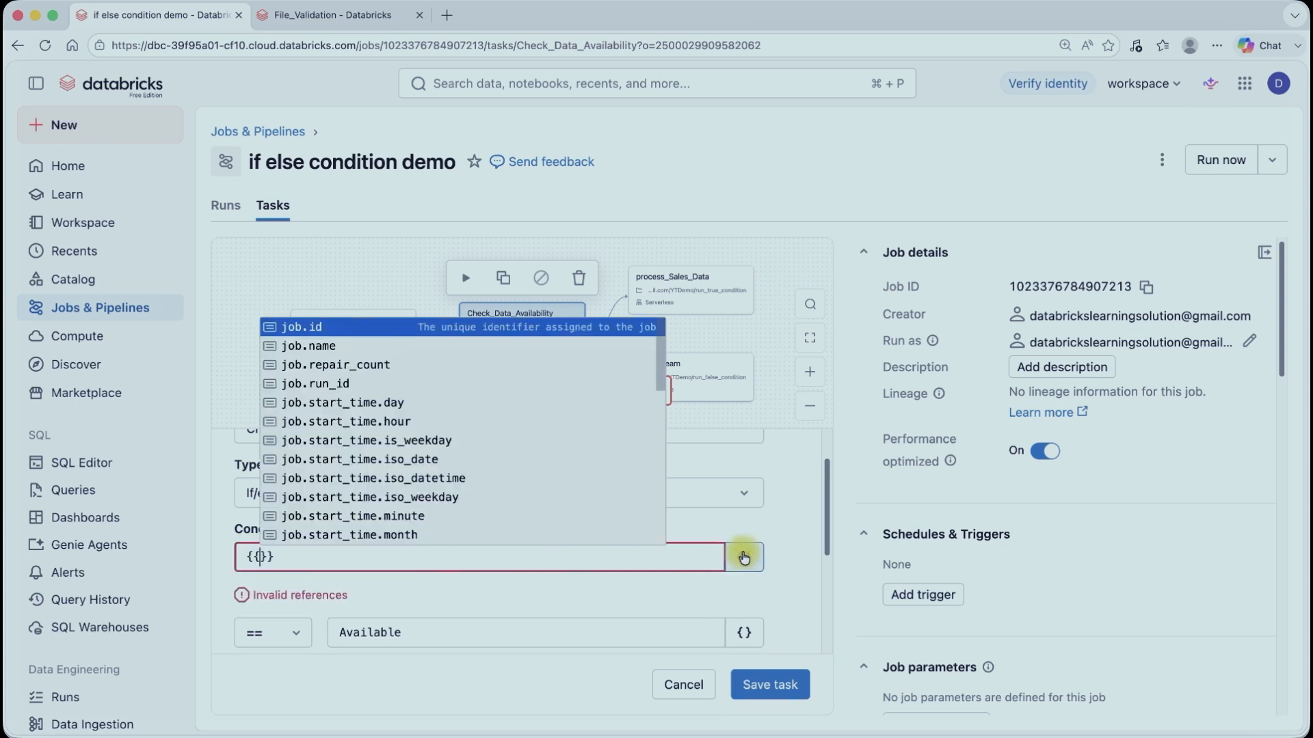
pyautogui.scroll(-5, 482, 482)
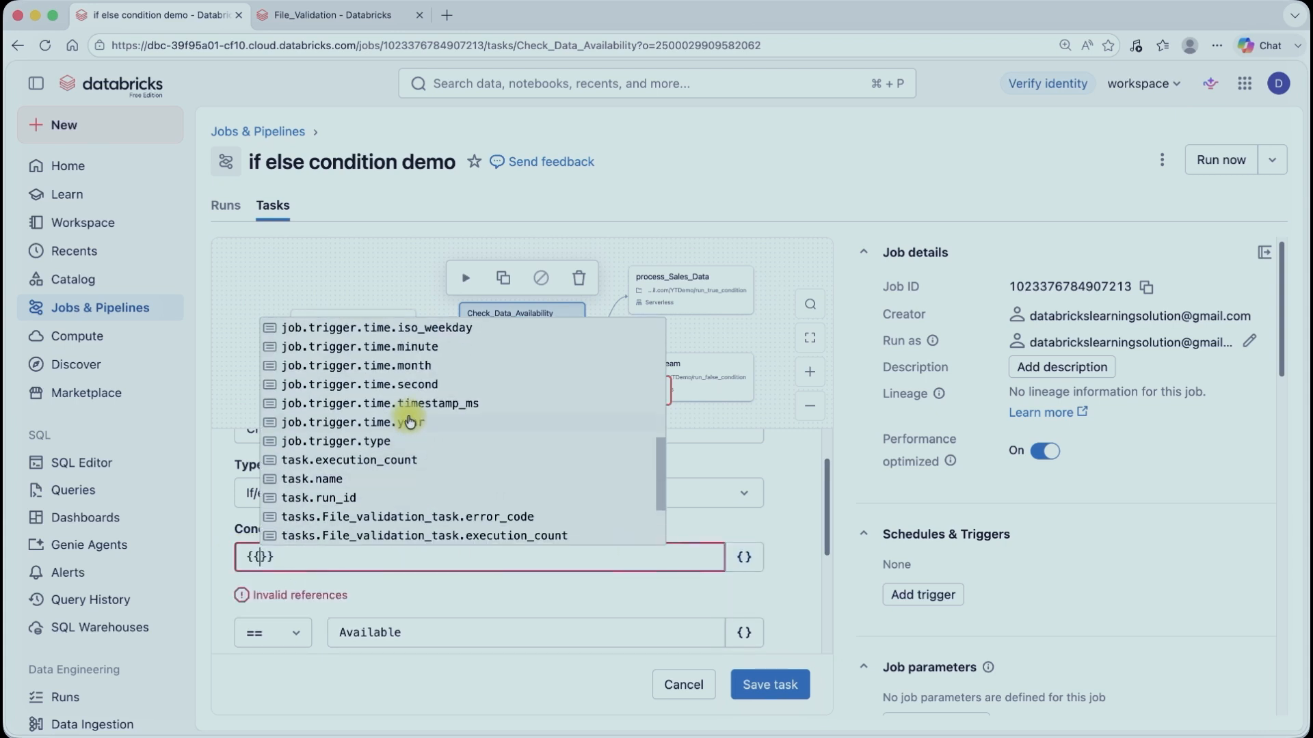
pyautogui.scroll(-3, 396, 482)
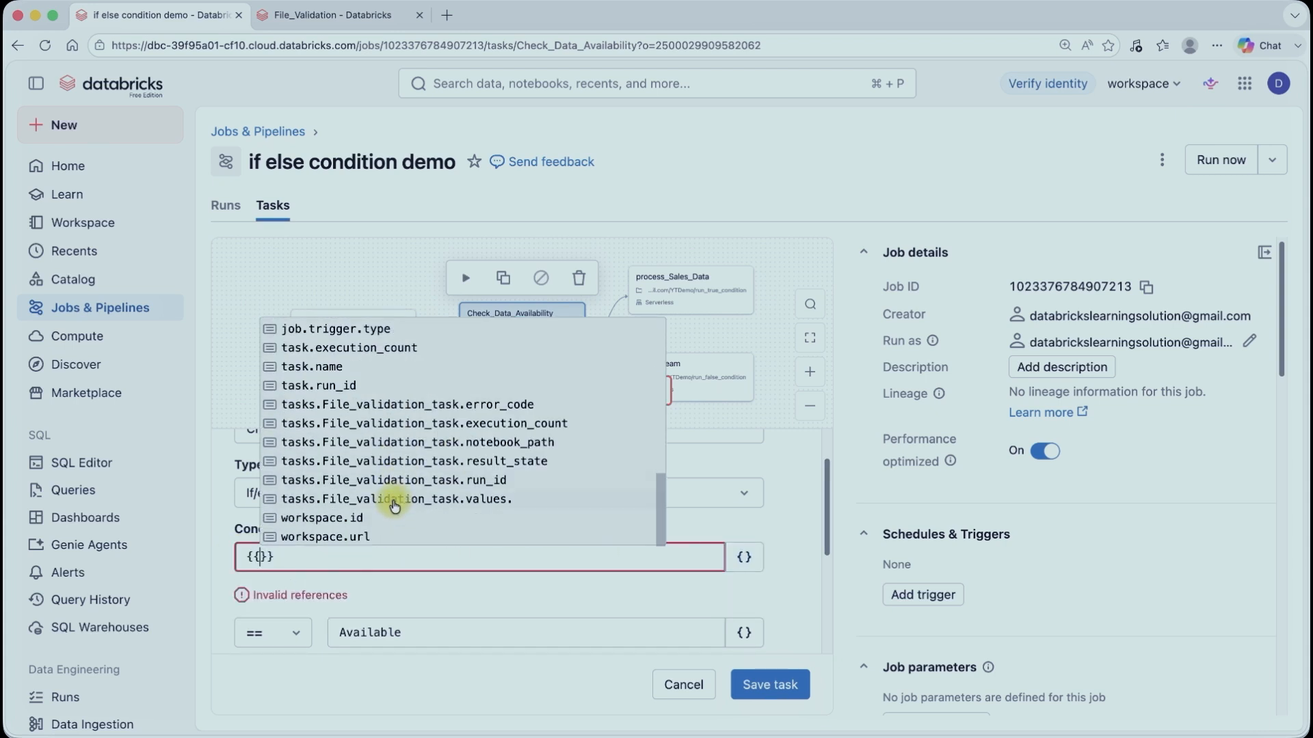
pyautogui.click(490, 503)
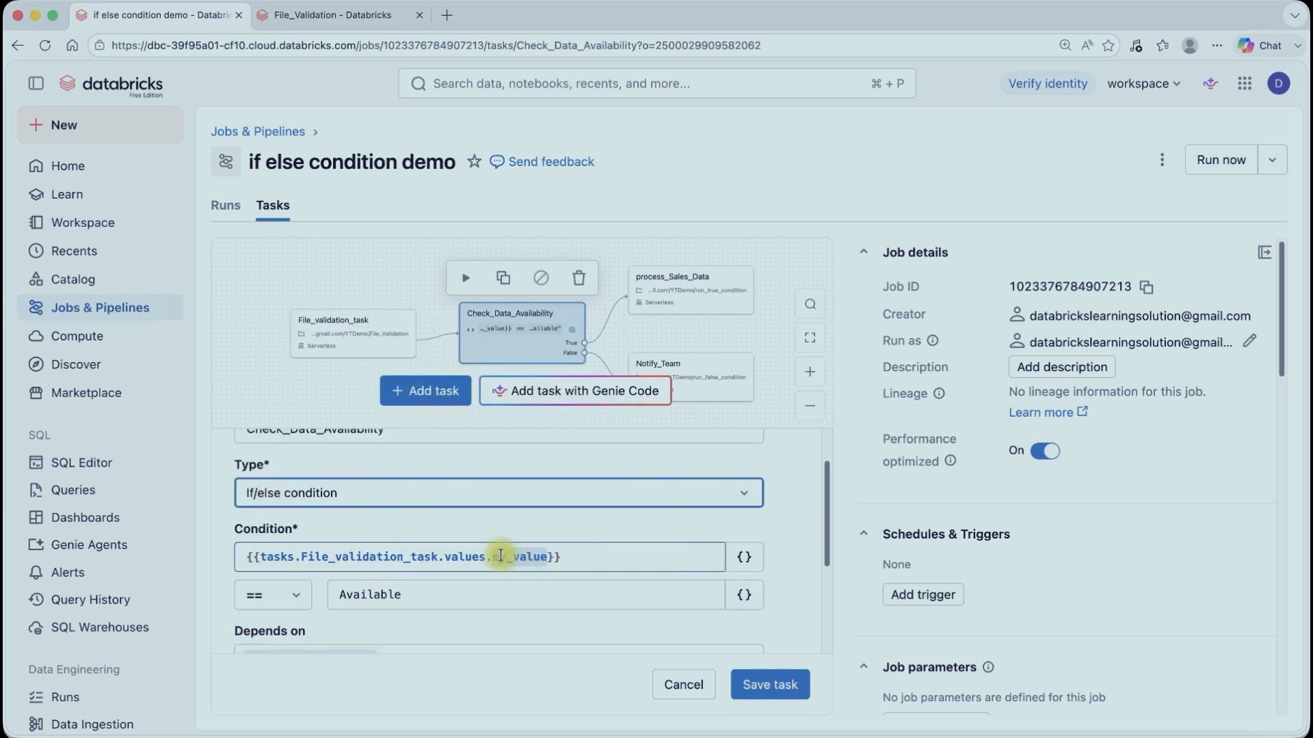
# Step: Change the reference key to File_status, copied from the notebook, giving {{tasks.File_validation_task.values.File_status}}, and save the task
pyautogui.click(354, 19)
pyautogui.doubleClick(589, 249)
pyautogui.press('super+c')
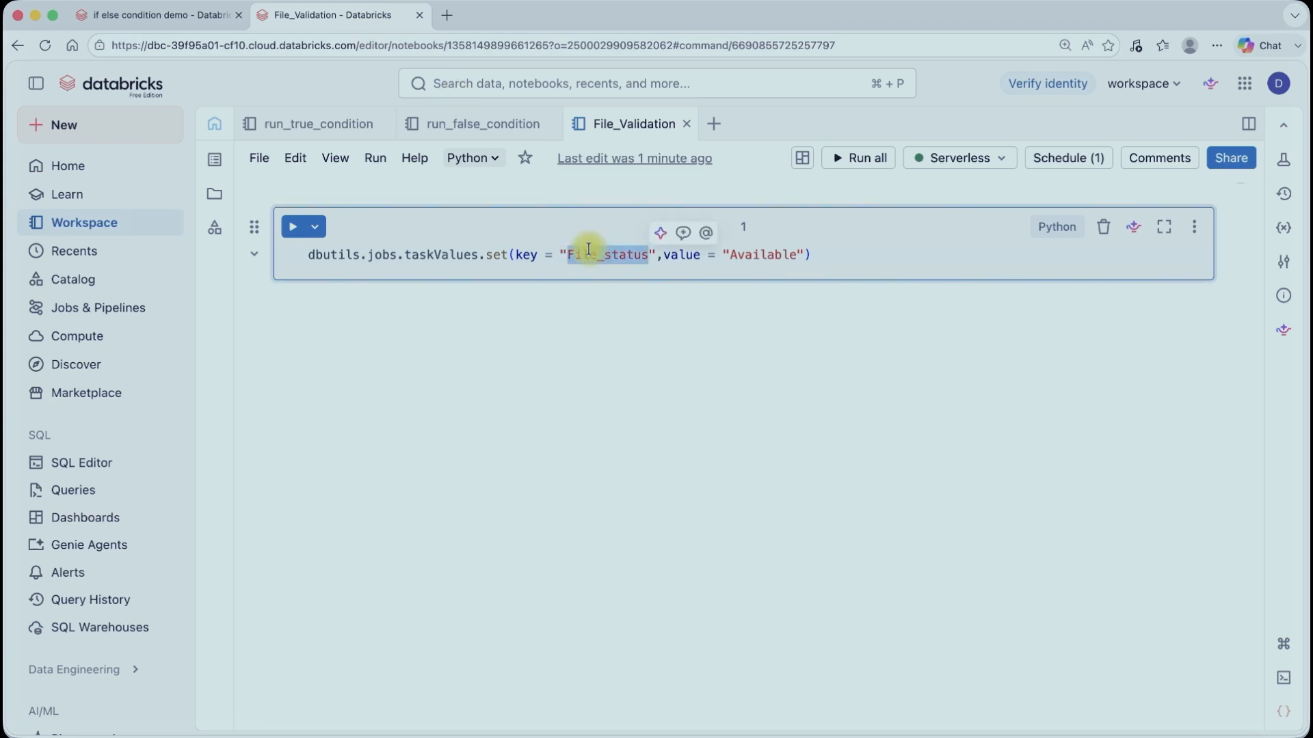
pyautogui.click(199, 21)
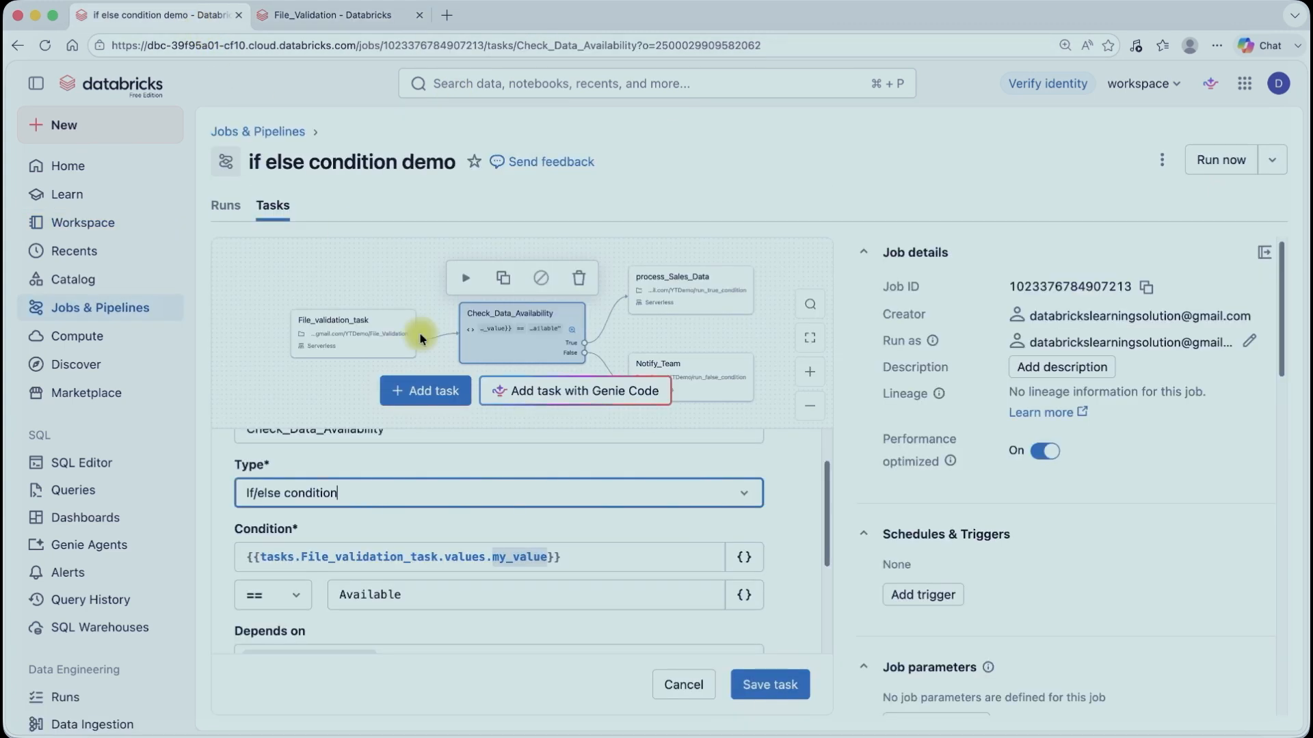
pyautogui.doubleClick(517, 557)
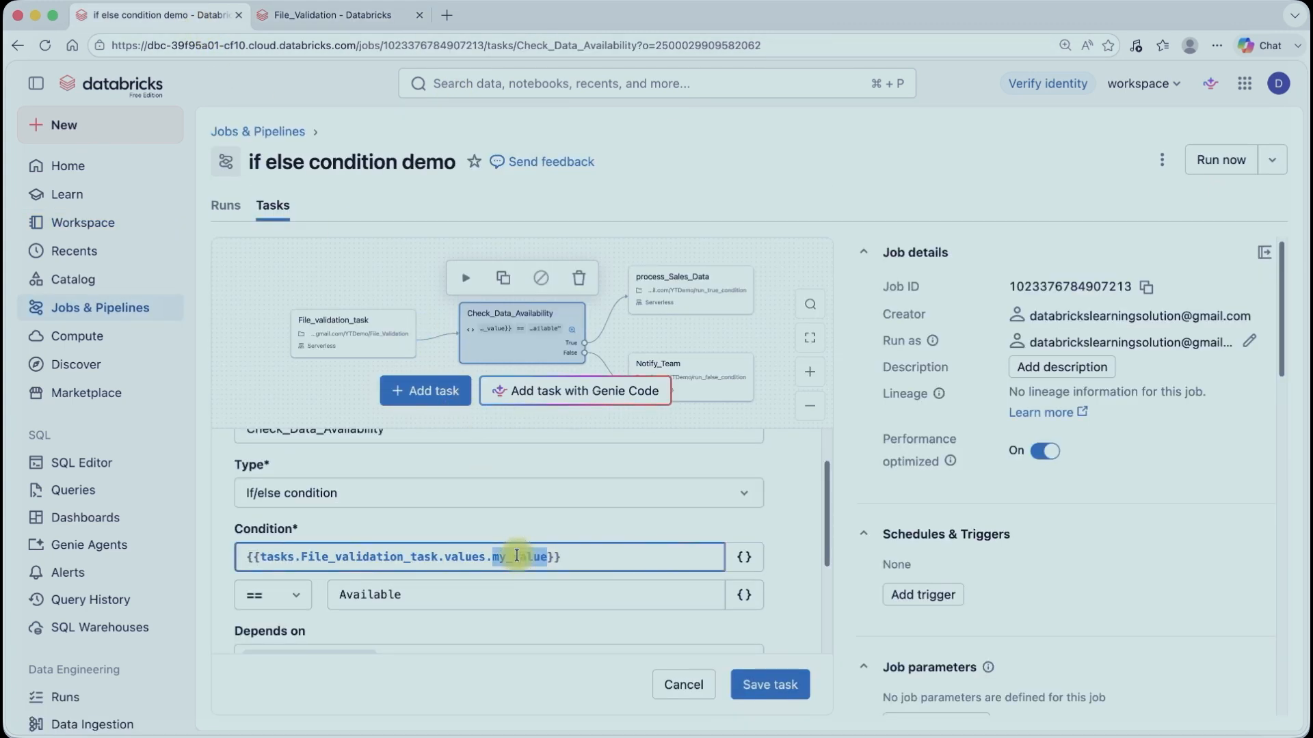
pyautogui.press('super+v')
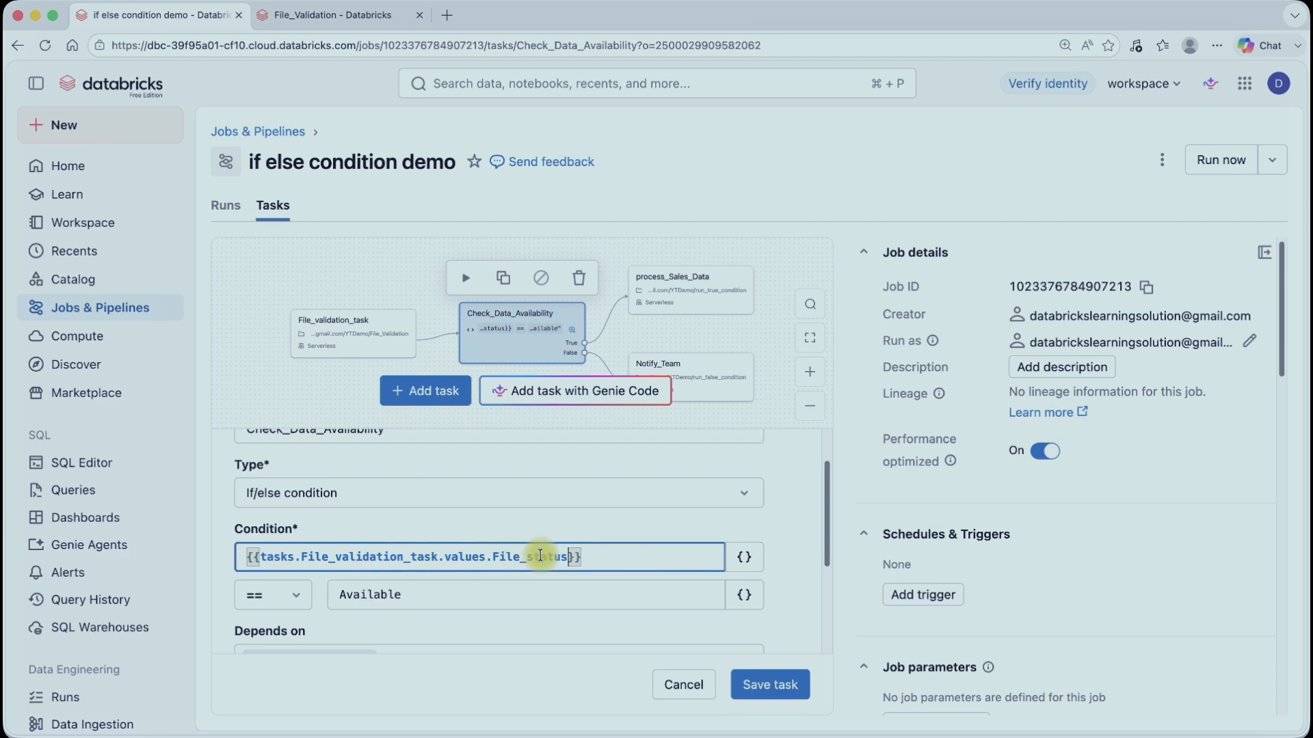
pyautogui.click(357, 14)
pyautogui.click(189, 21)
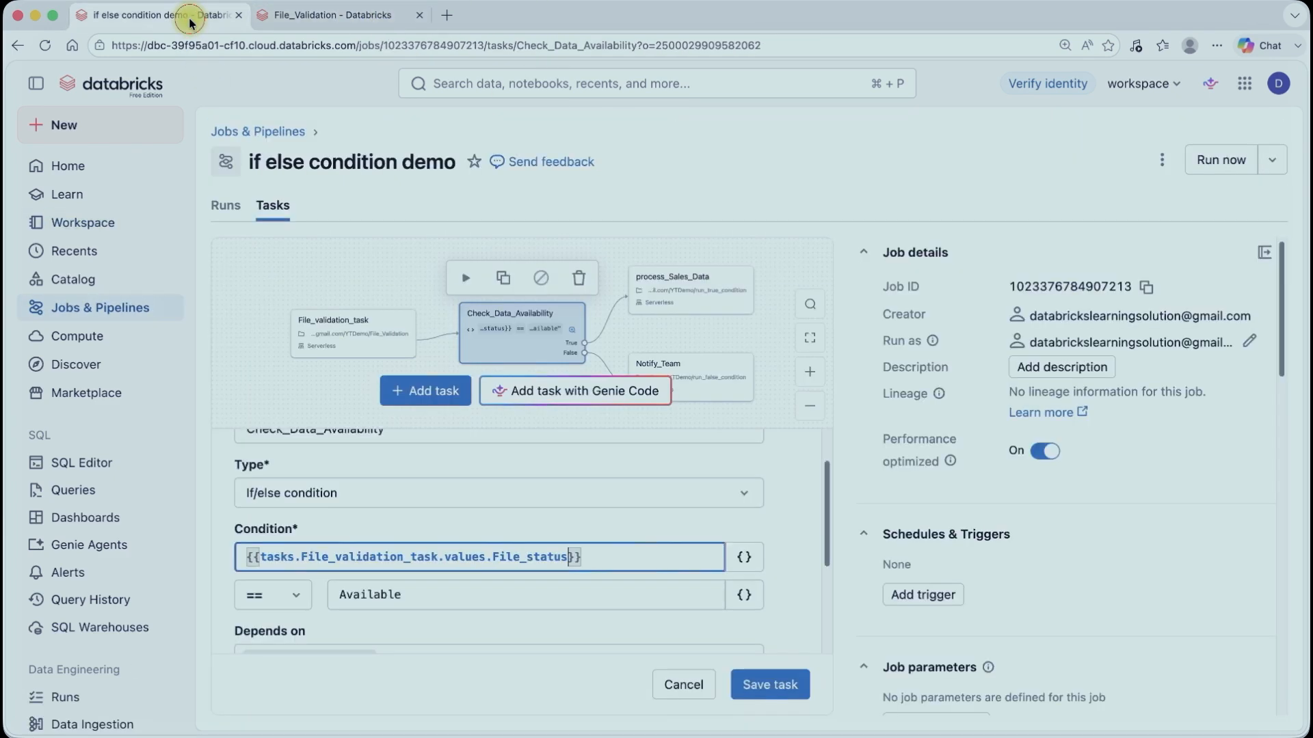
pyautogui.scroll(-2, 410, 499)
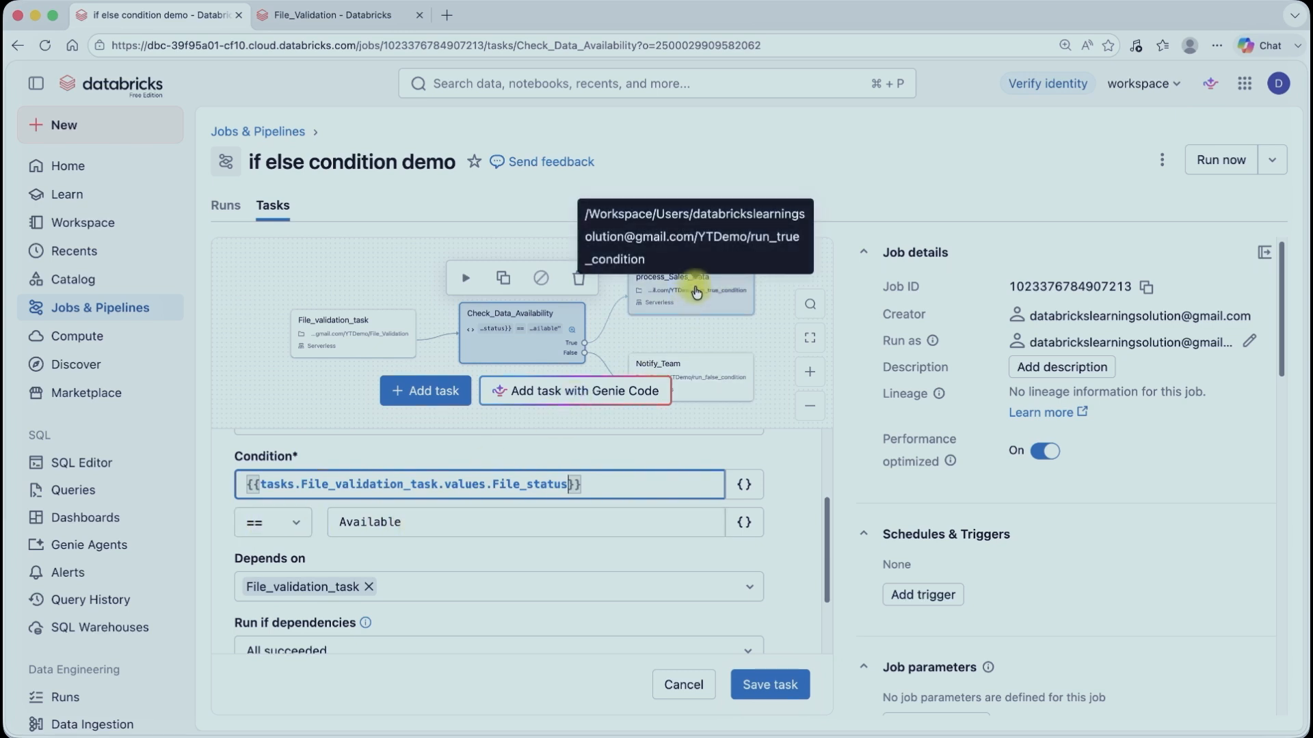
pyautogui.click(775, 685)
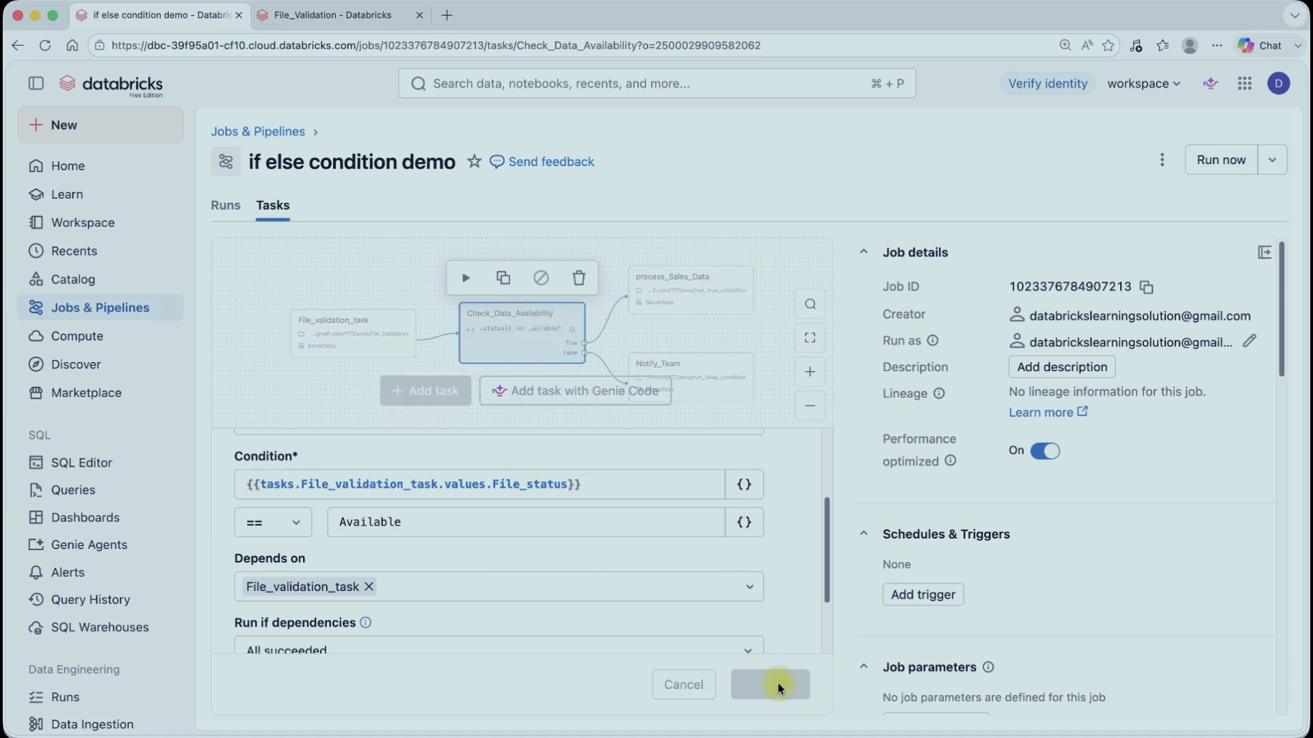
# Step: Run the job now and reload the jobs list
pyautogui.click(1219, 175)
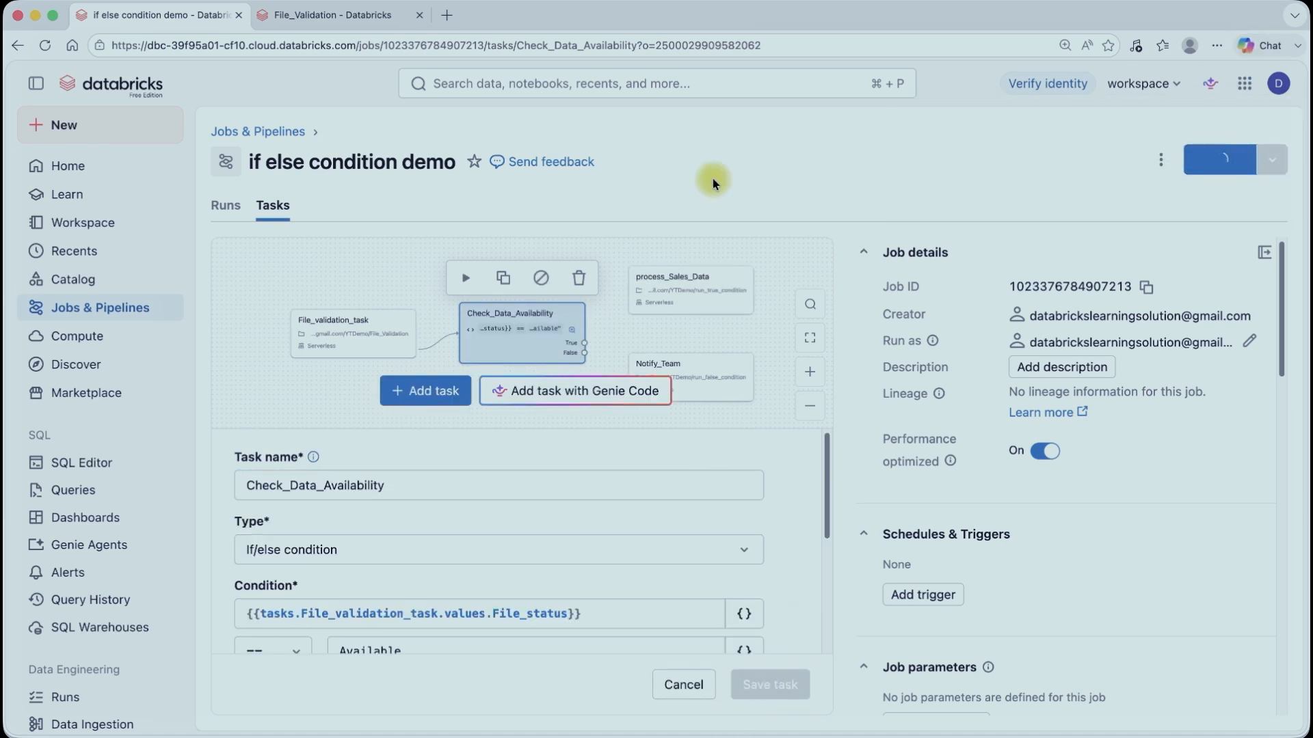
pyautogui.click(105, 309)
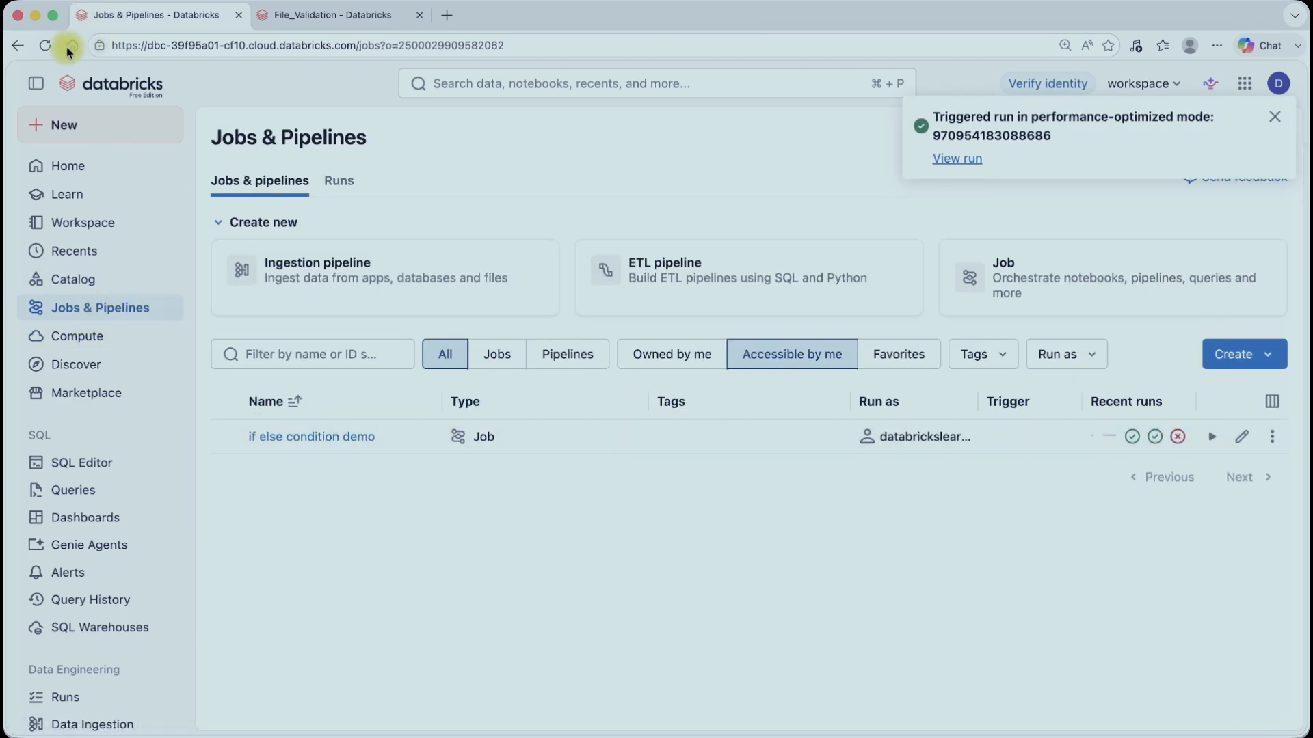
pyautogui.click(45, 45)
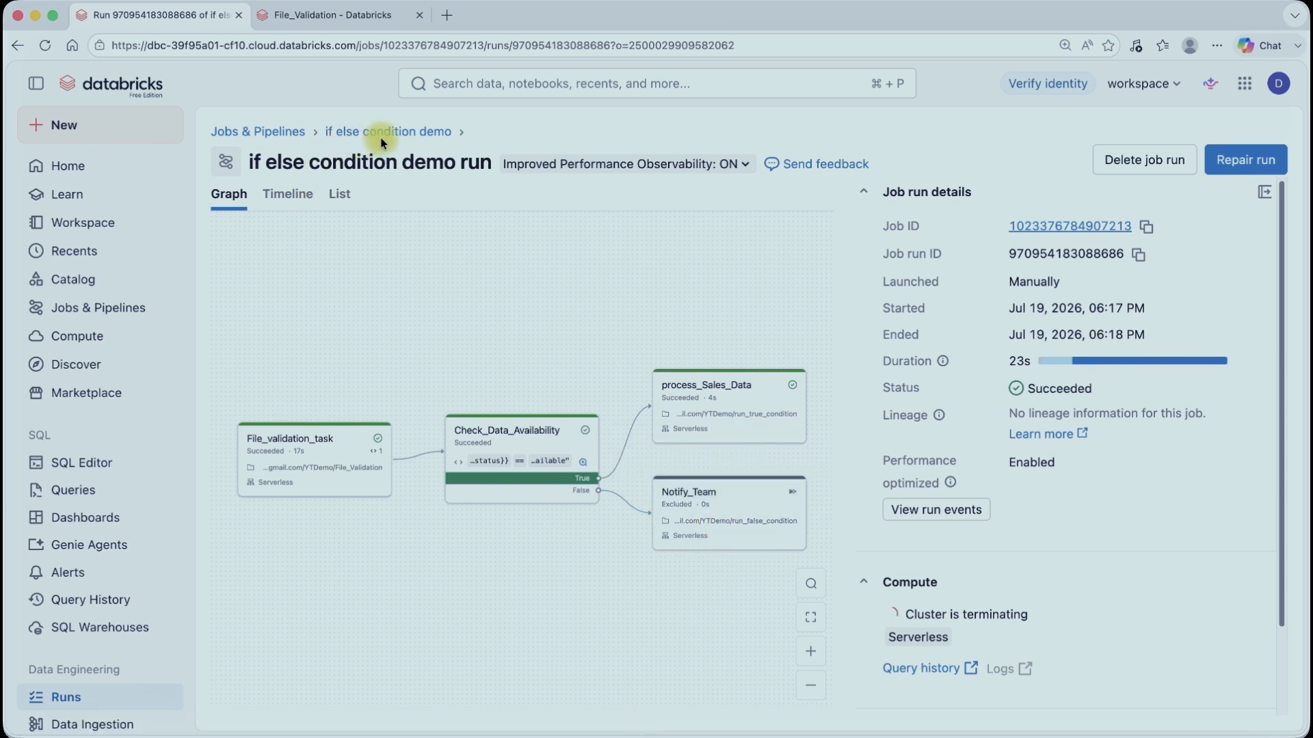
# Step: In the File_Validation notebook, change the File_status task value to "not Available"
pyautogui.click(328, 14)
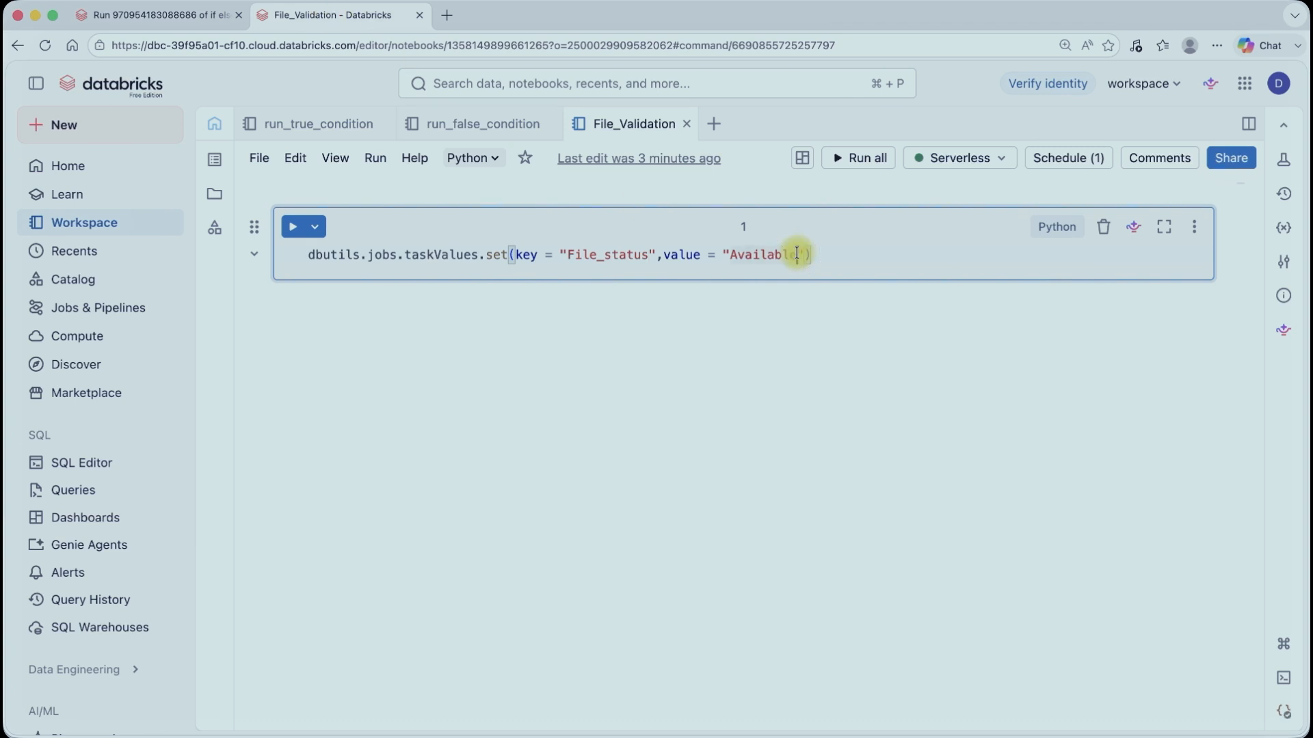
pyautogui.click(730, 254)
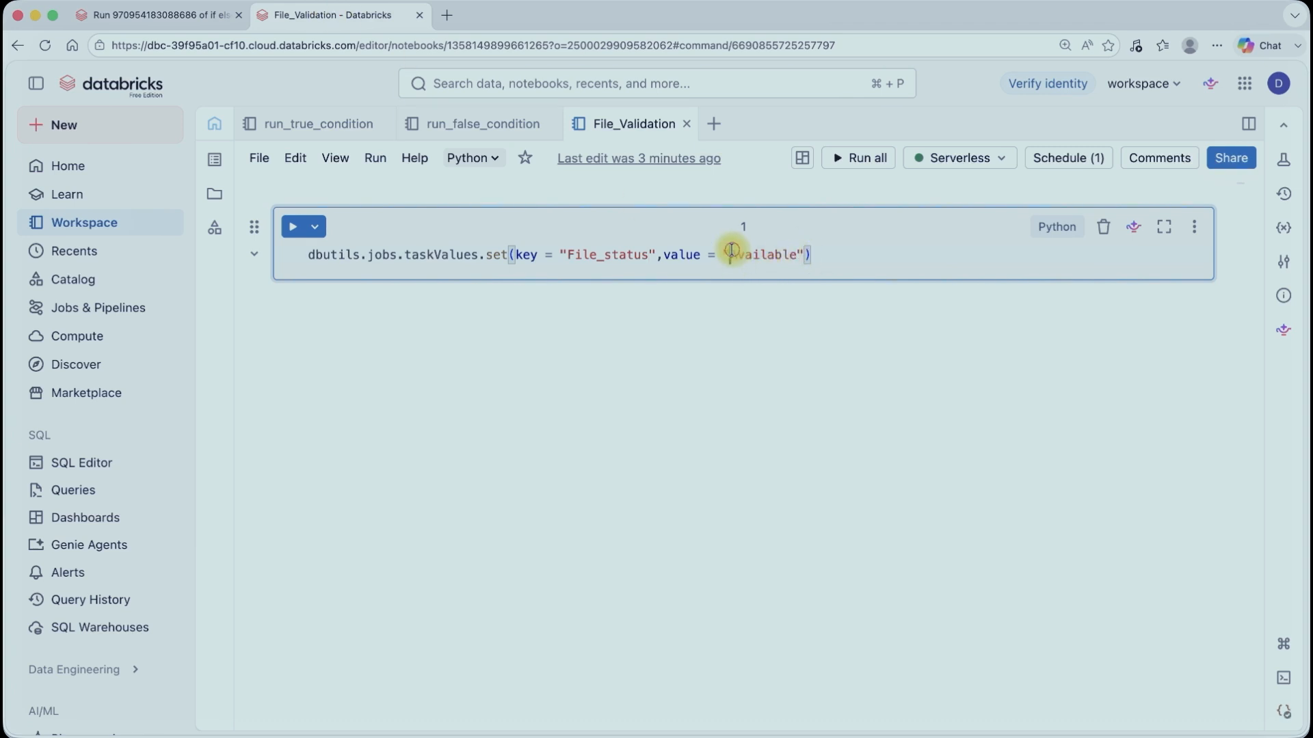
pyautogui.write('Not')
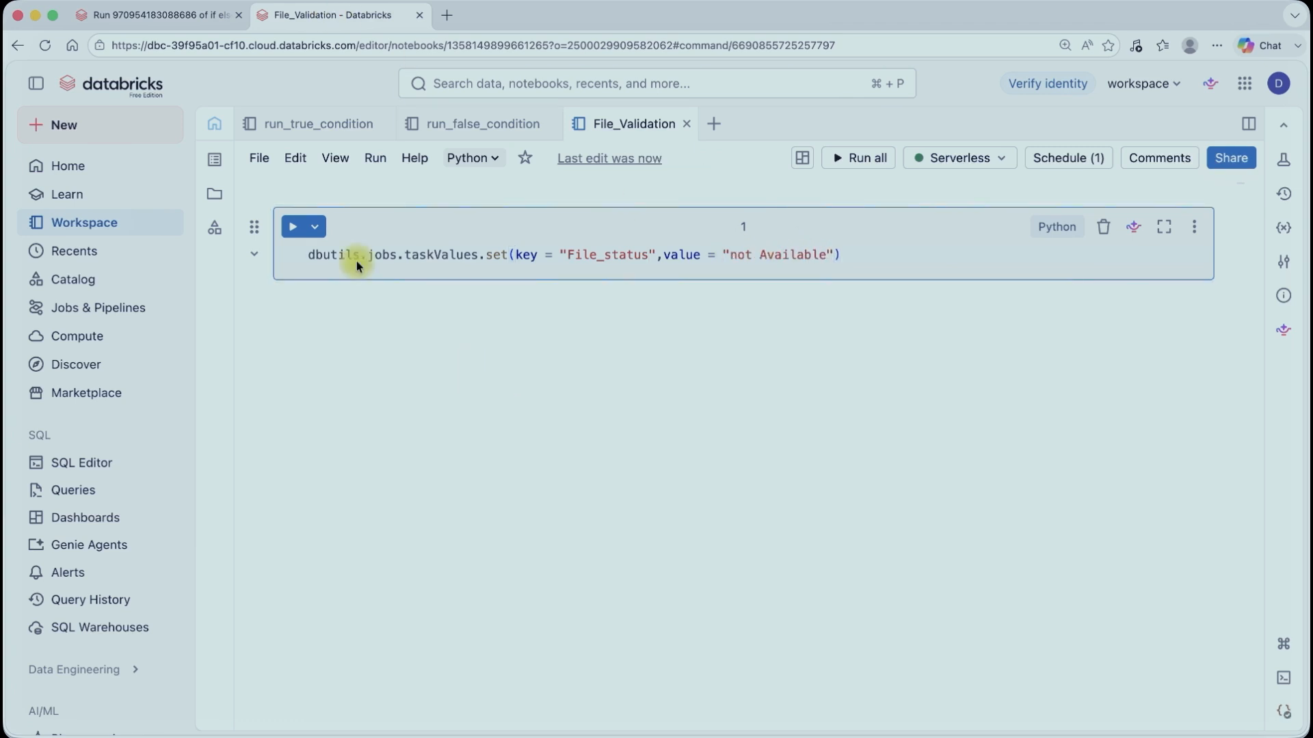
# Step: Run the job again from the jobs list
pyautogui.click(157, 15)
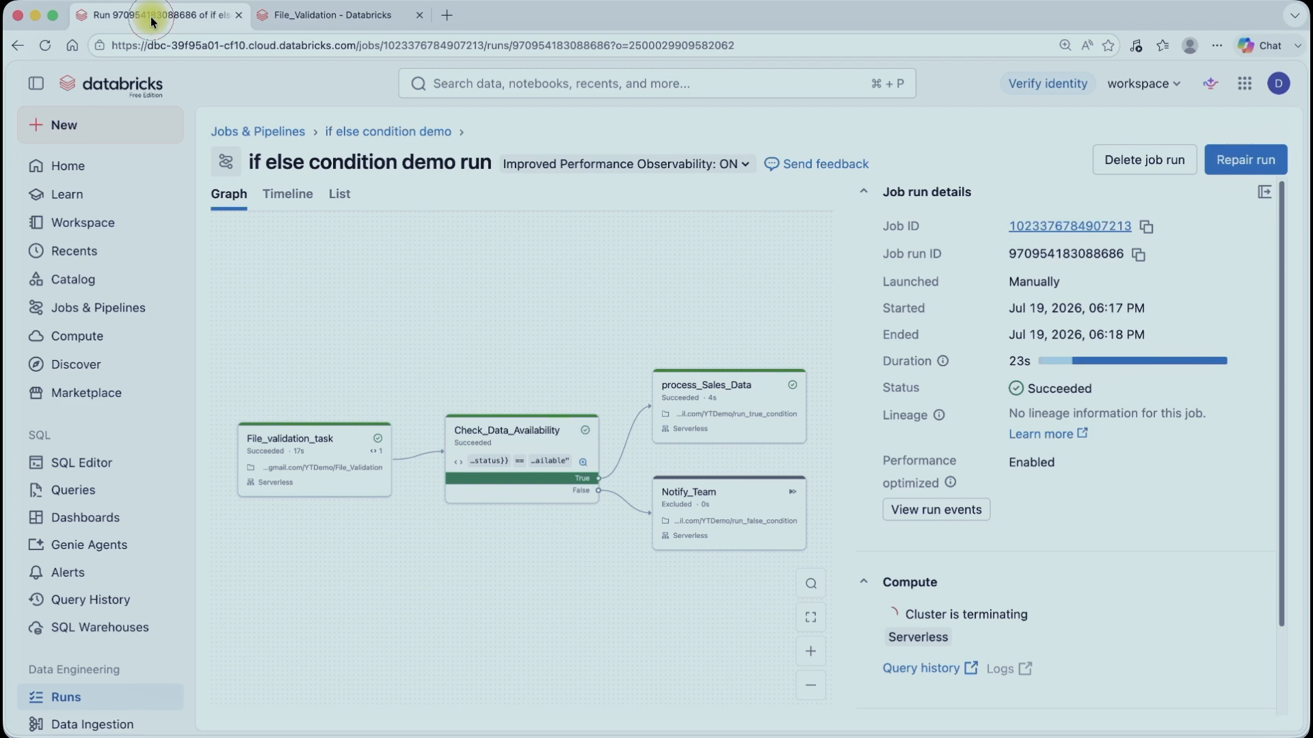
pyautogui.click(1233, 162)
pyautogui.press('Escape')
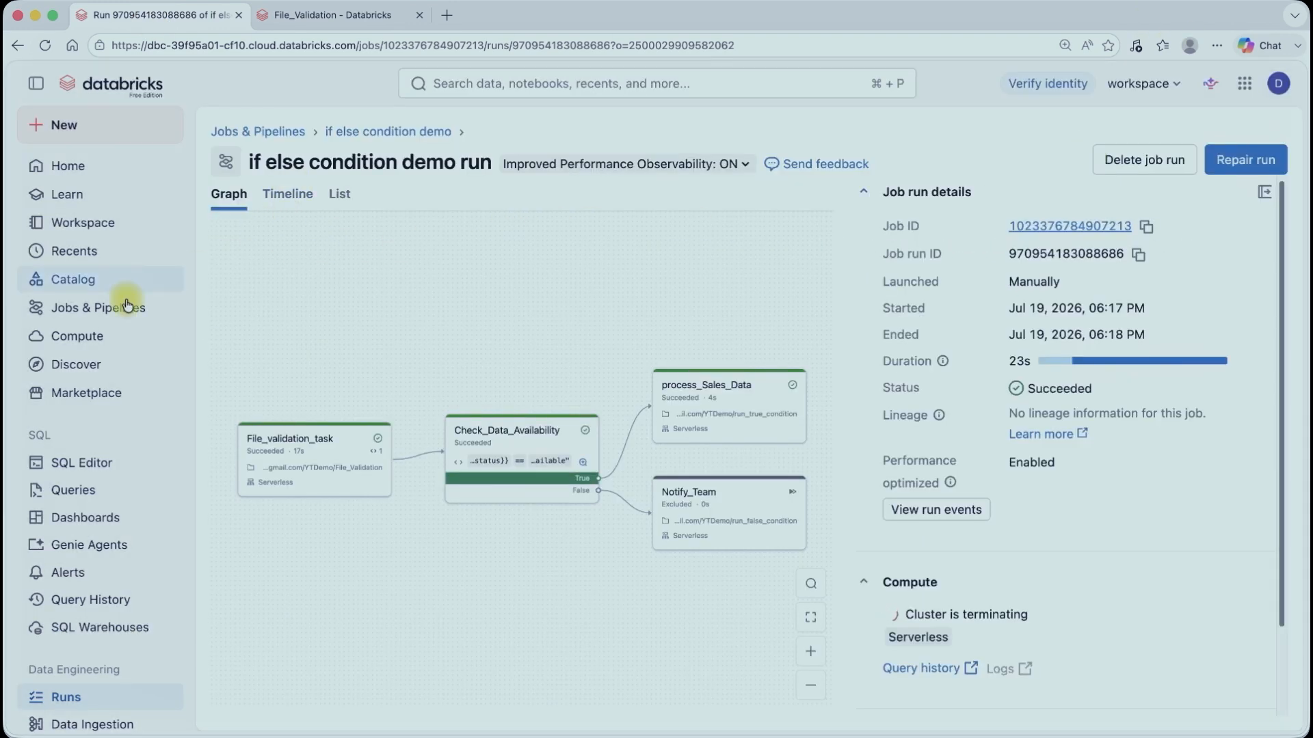
pyautogui.click(101, 307)
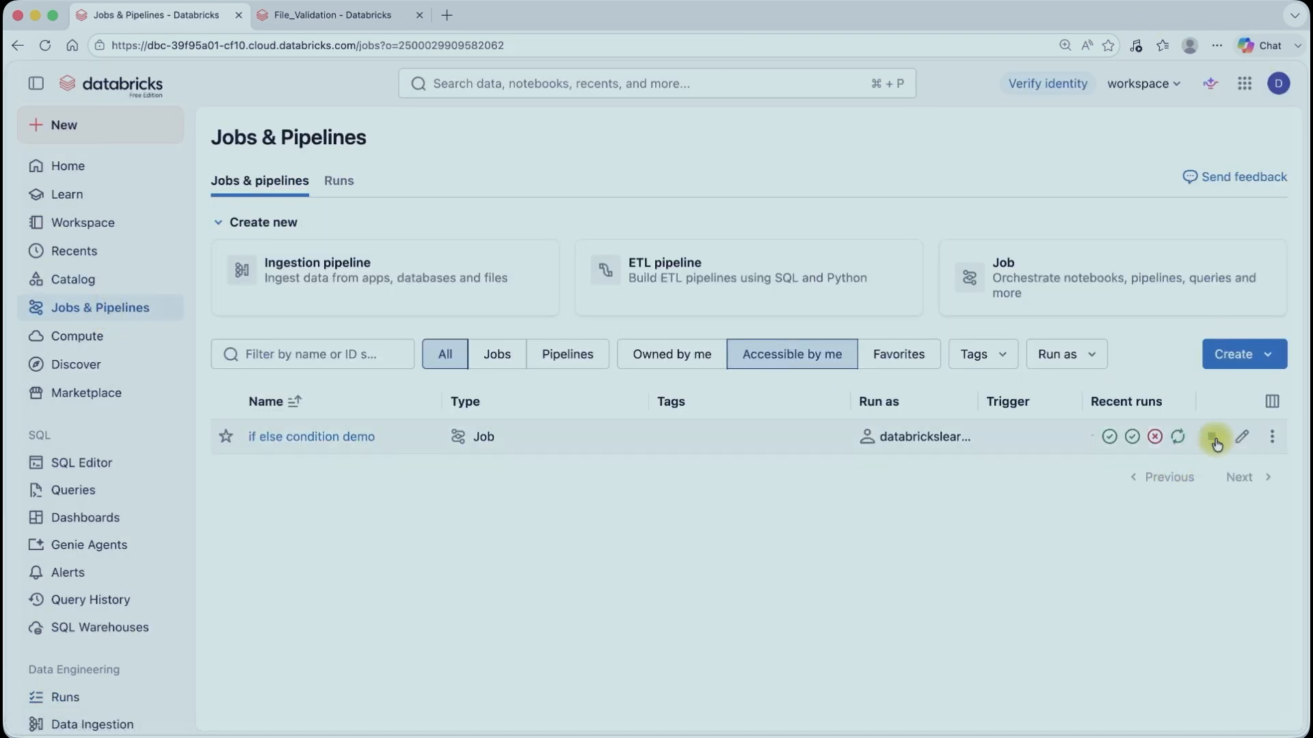
pyautogui.click(44, 45)
pyautogui.click(1209, 437)
pyautogui.click(953, 168)
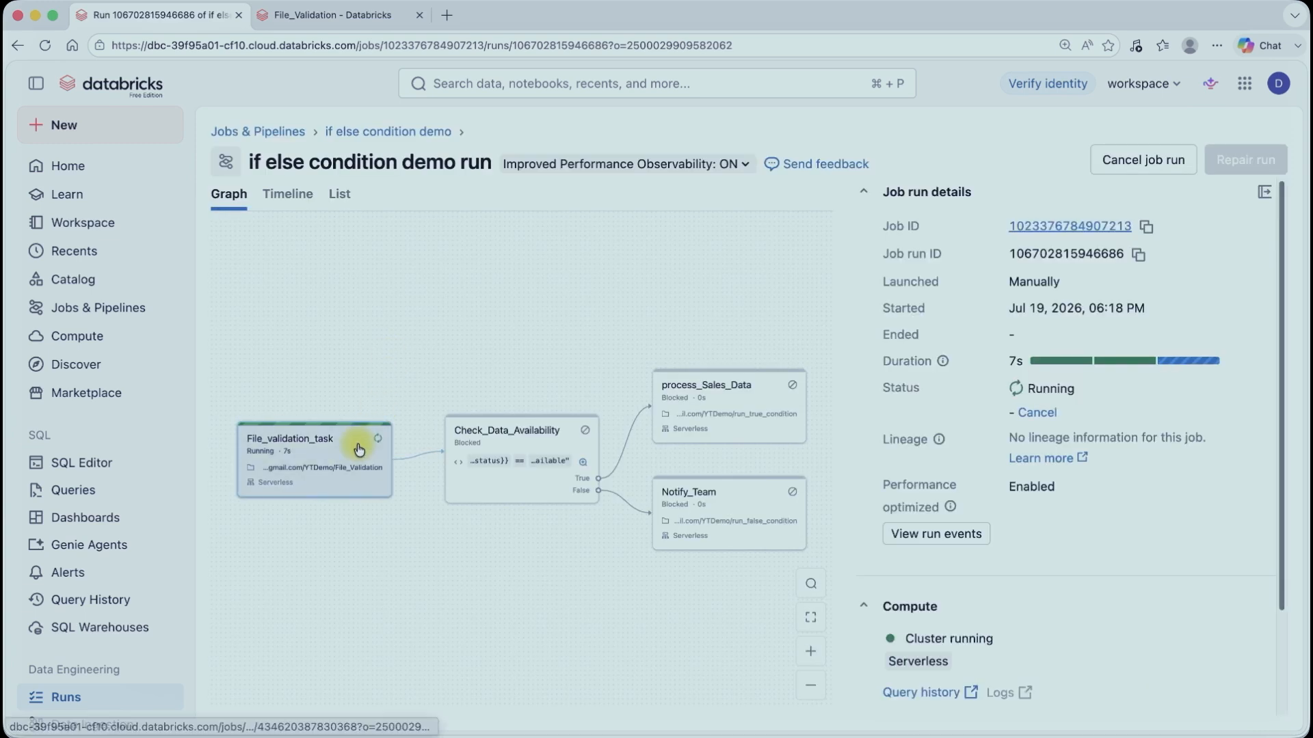
# Step: Inspect the new run's graph and its run details to see which branch executed
pyautogui.click(331, 14)
pyautogui.click(160, 14)
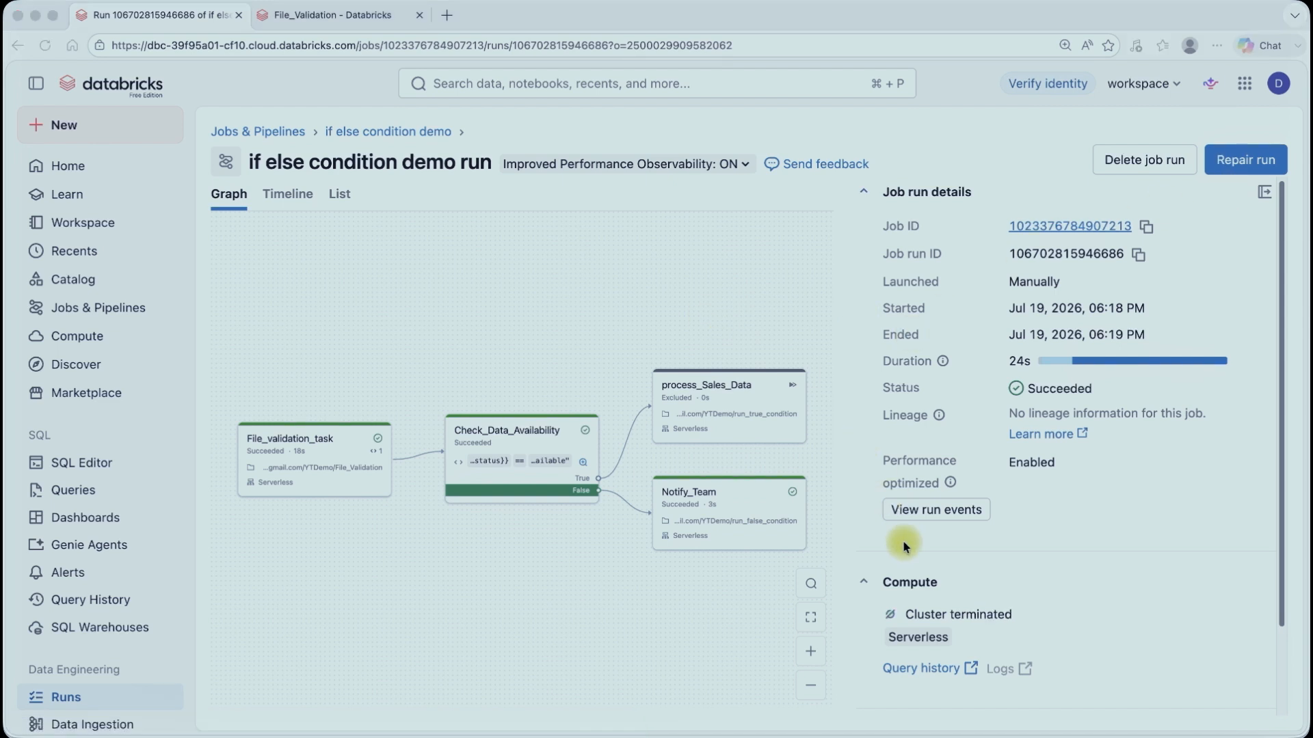
pyautogui.scroll(-2, 902, 540)
pyautogui.scroll(2, 903, 542)
pyautogui.scroll(-2, 904, 541)
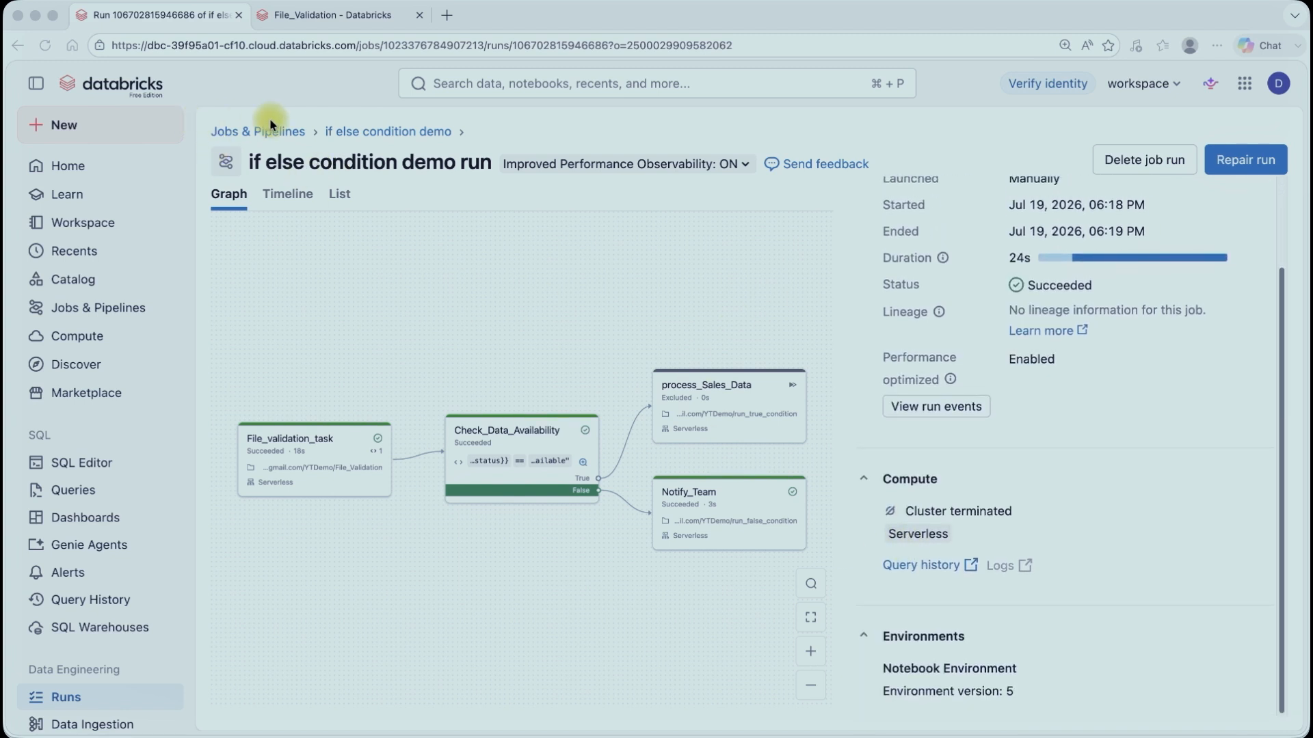
# Step: Replace the job parameter file with a new parameter File_name set to sales and save
pyautogui.click(393, 129)
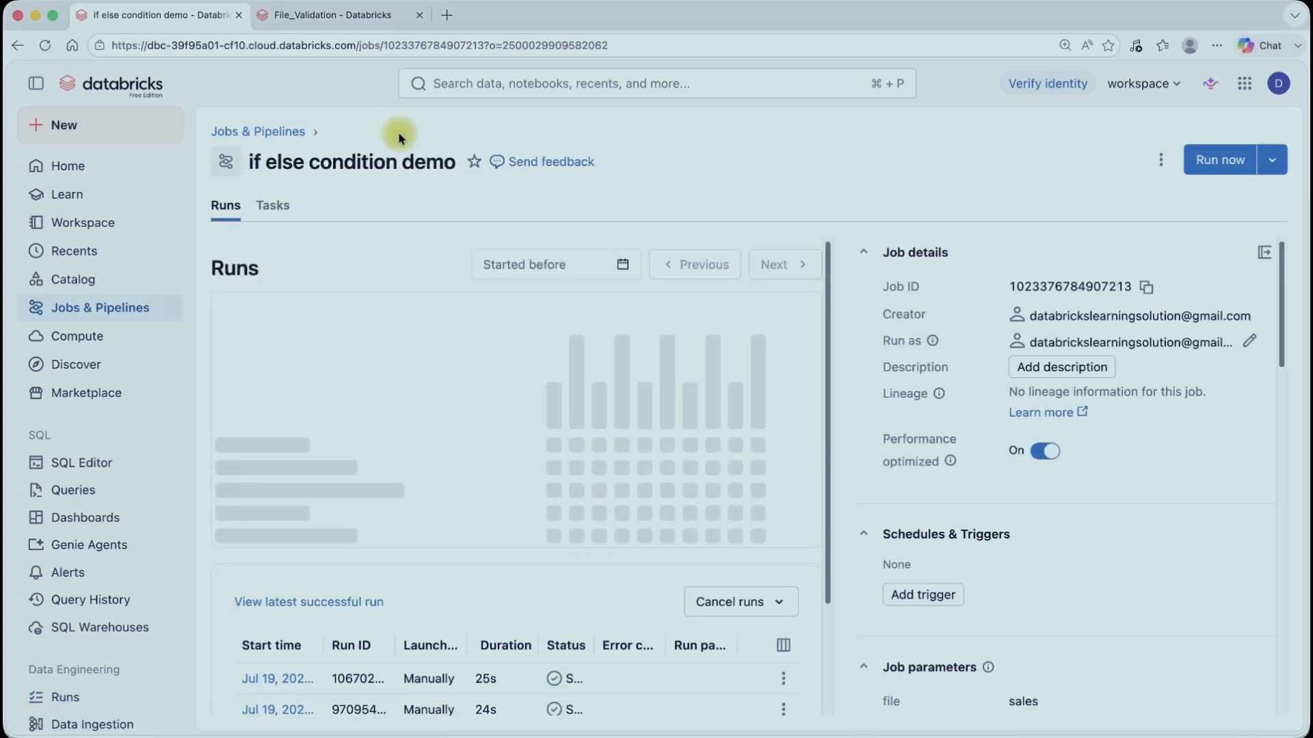
pyautogui.click(271, 205)
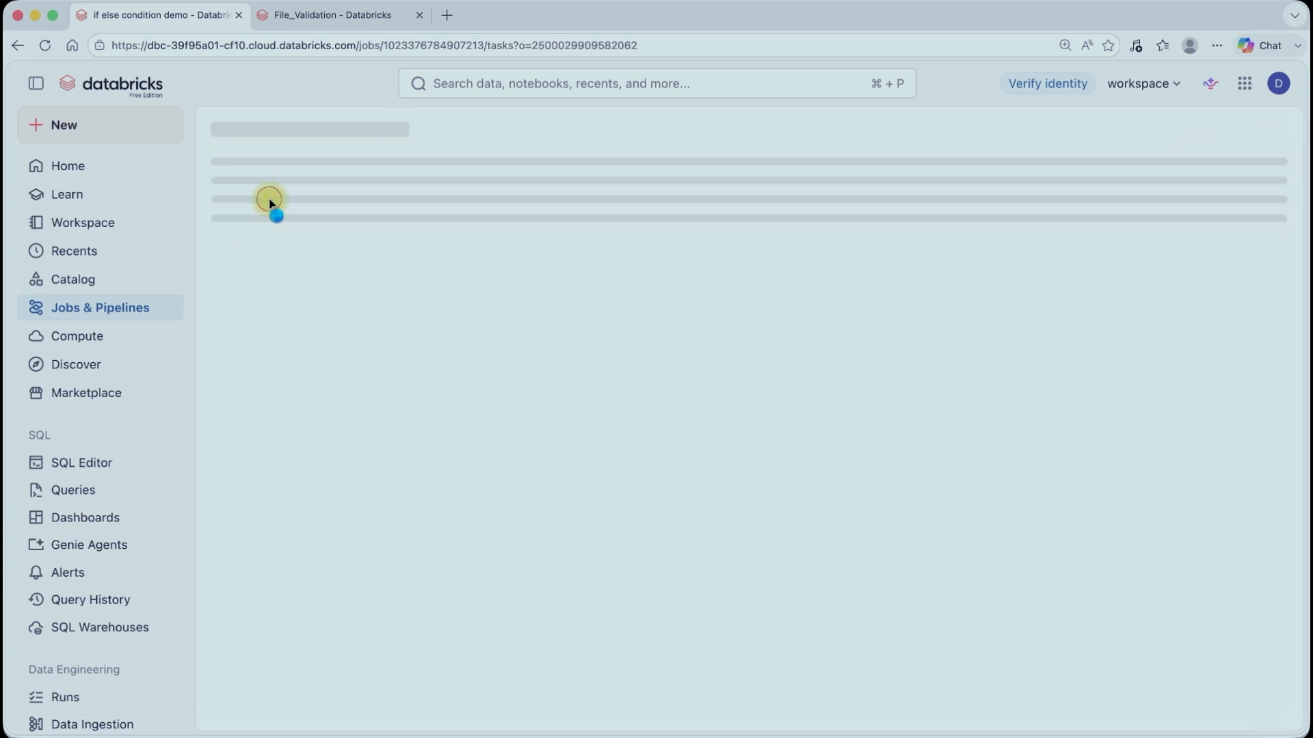
pyautogui.scroll(-2, 1016, 493)
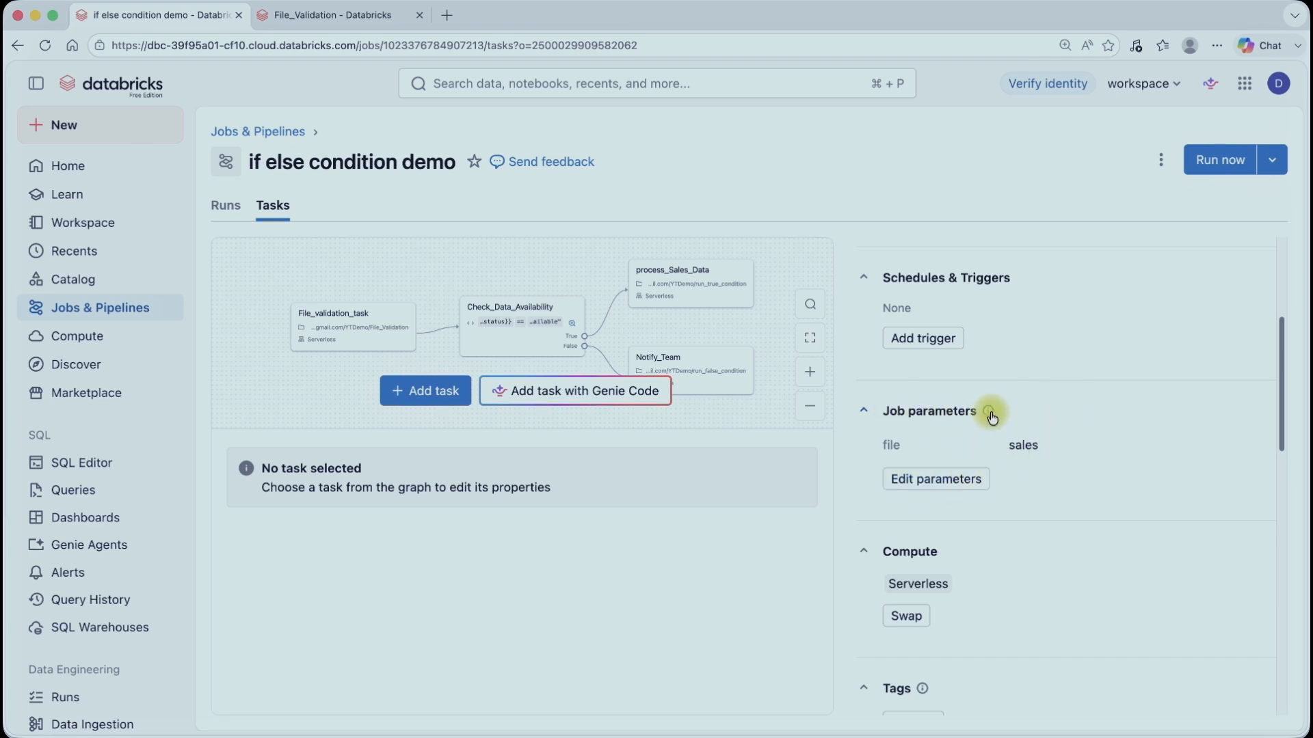
pyautogui.click(938, 478)
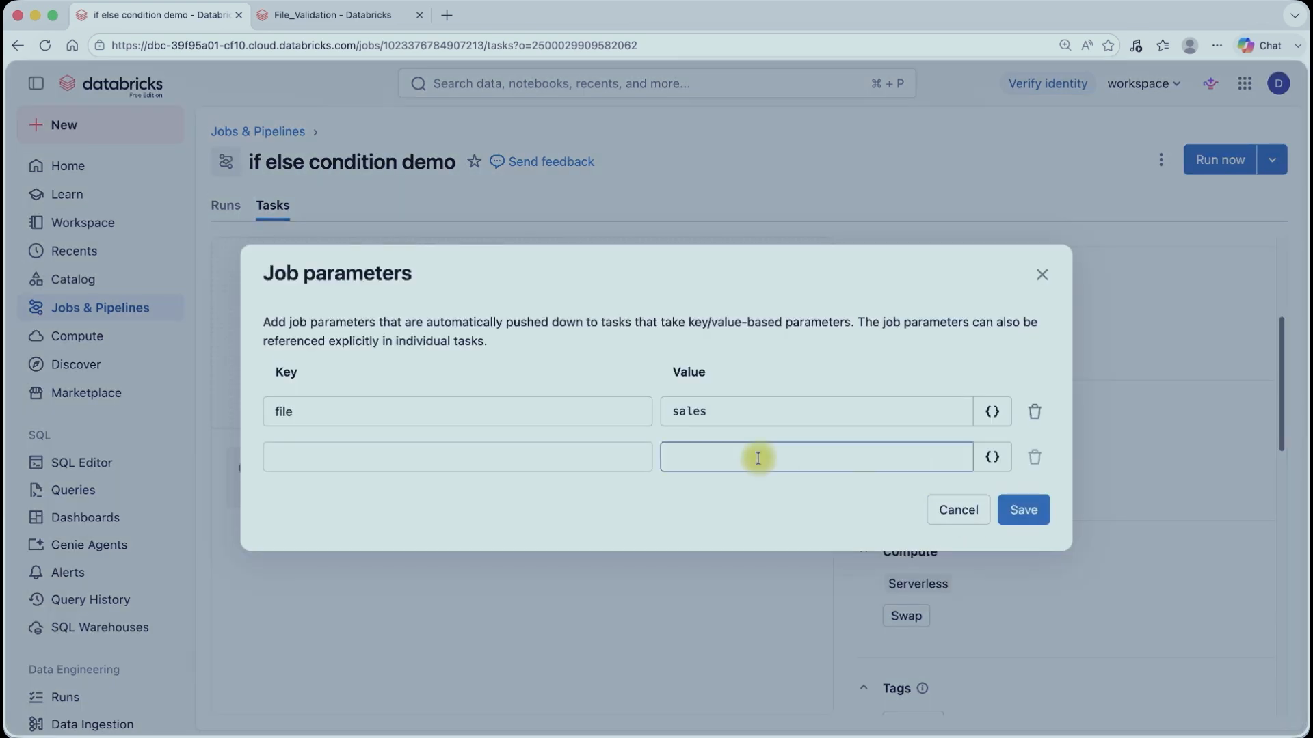
pyautogui.click(1034, 411)
pyautogui.click(437, 433)
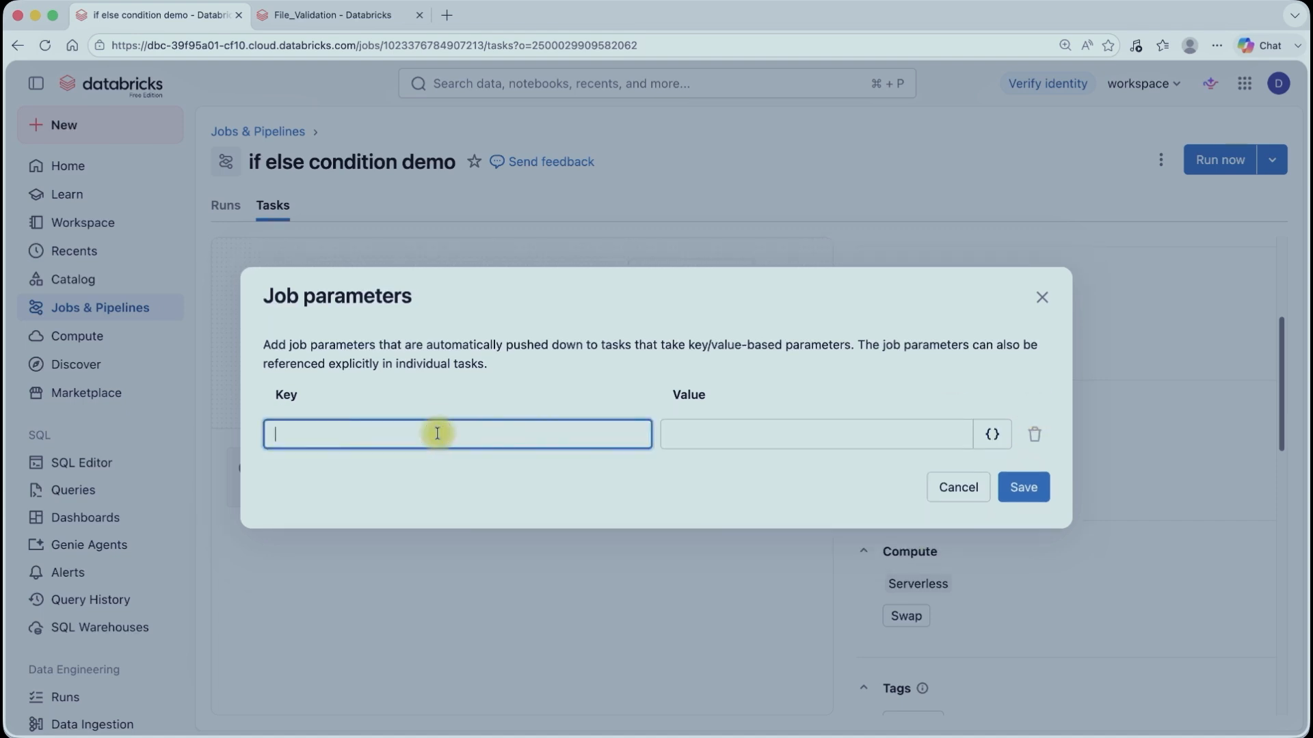
pyautogui.write('File_name')
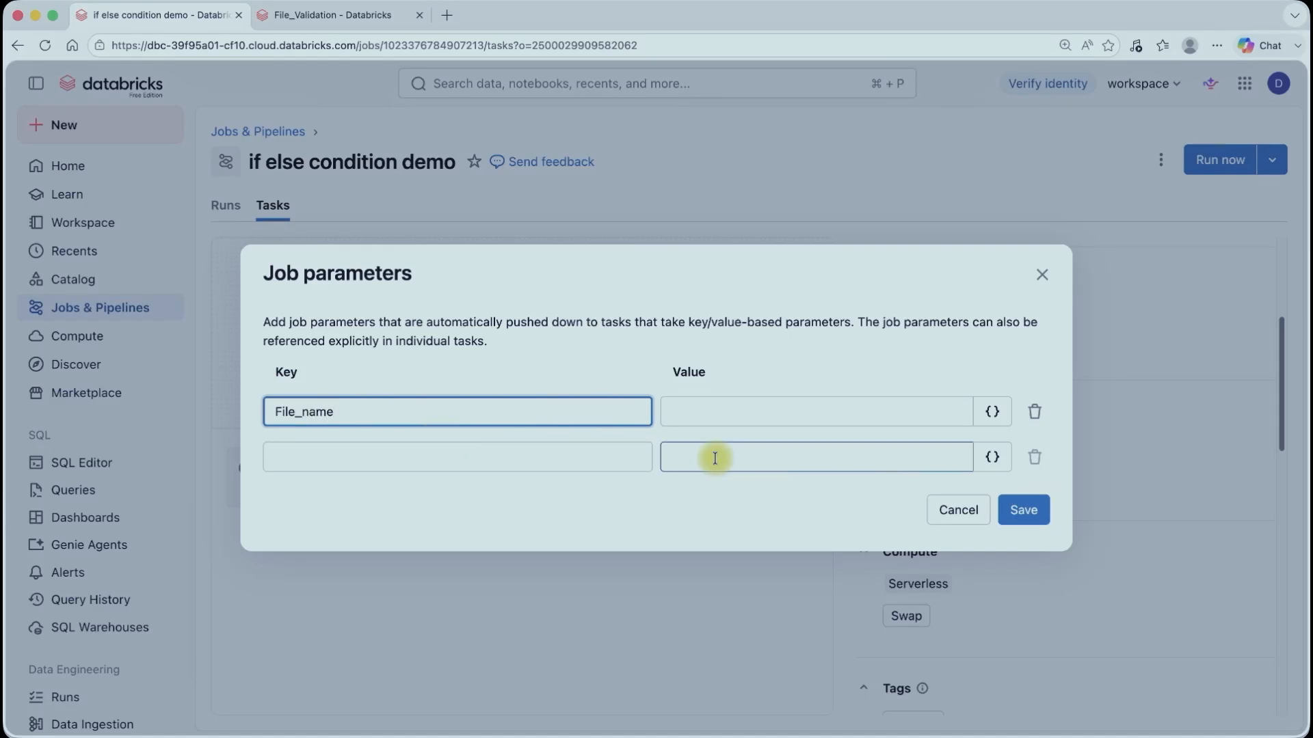
pyautogui.click(732, 415)
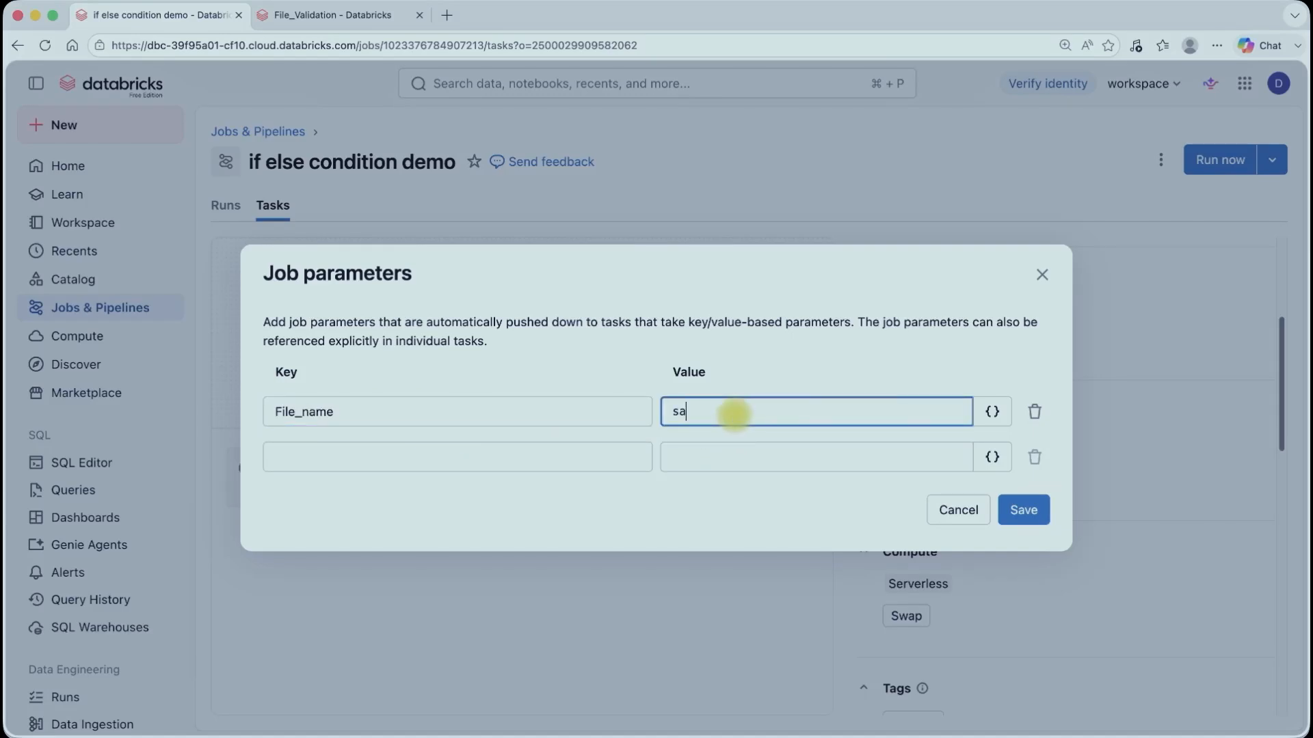
pyautogui.click(1023, 517)
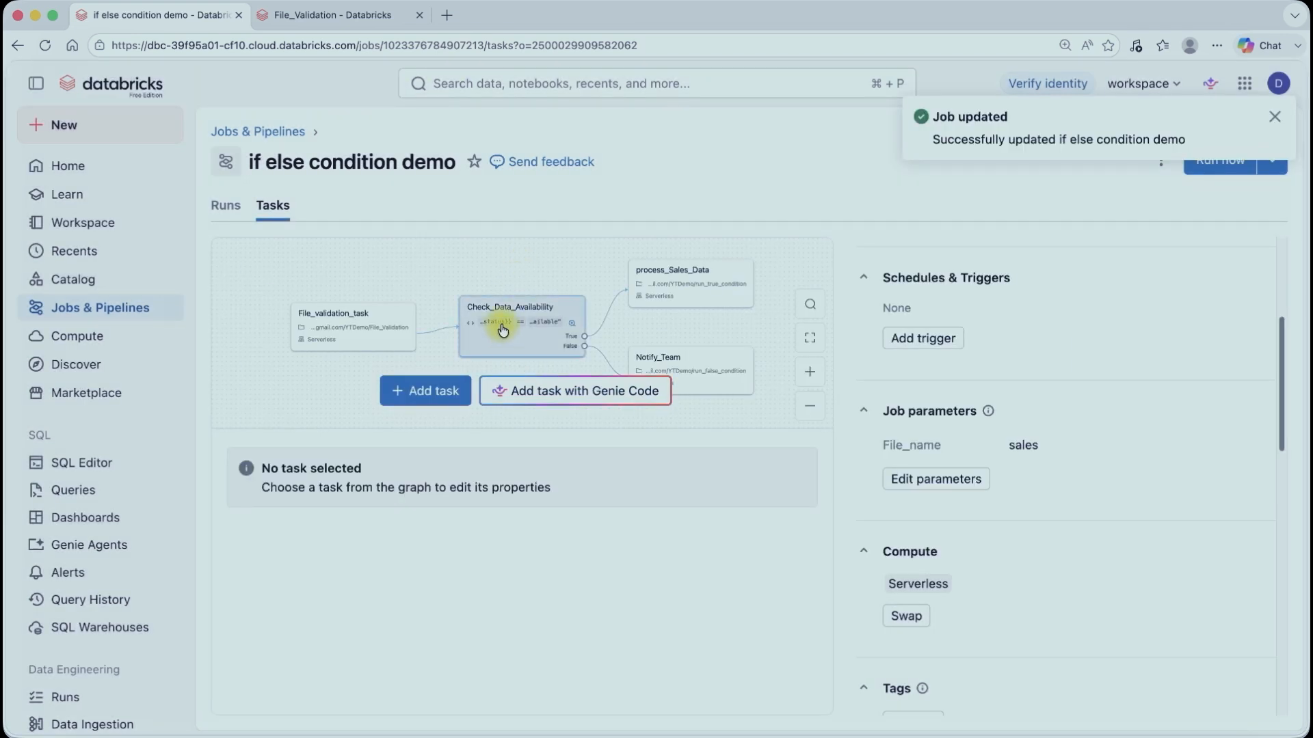
# Step: Try to delete the File_validation_task task
pyautogui.click(376, 331)
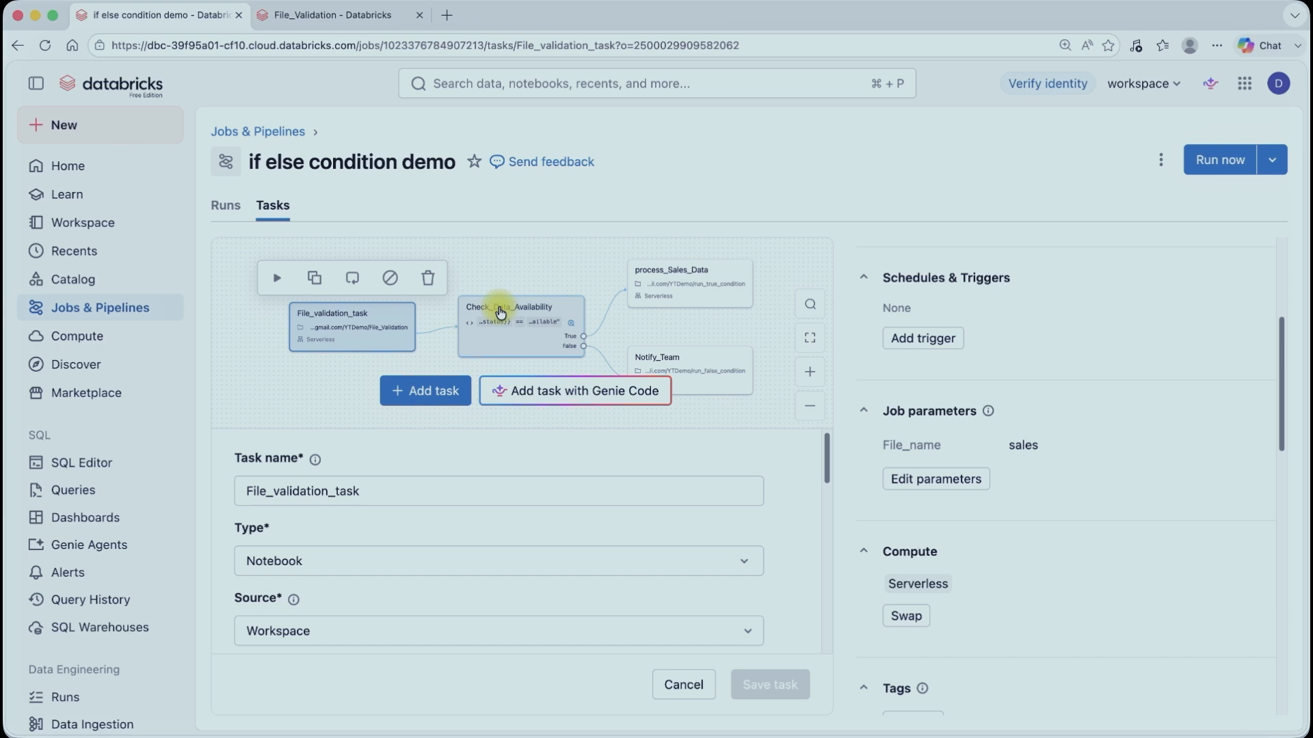
pyautogui.click(429, 280)
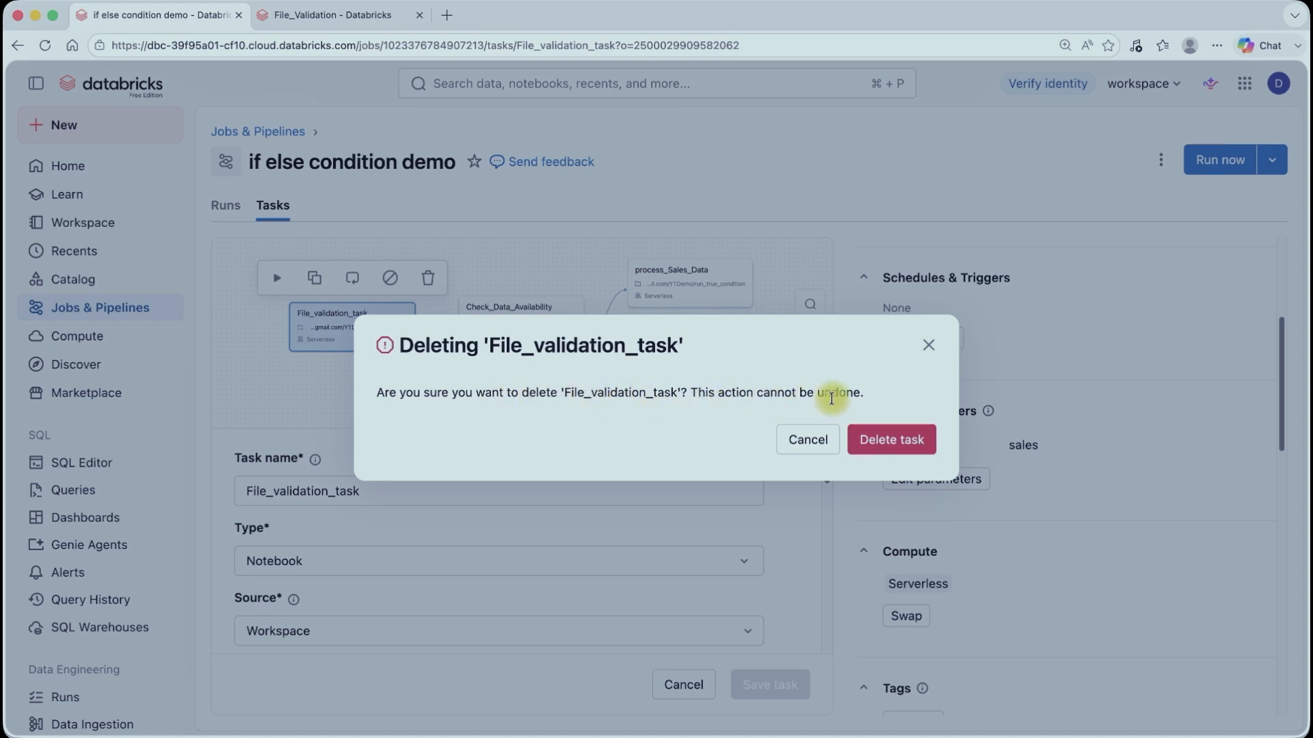
pyautogui.click(893, 441)
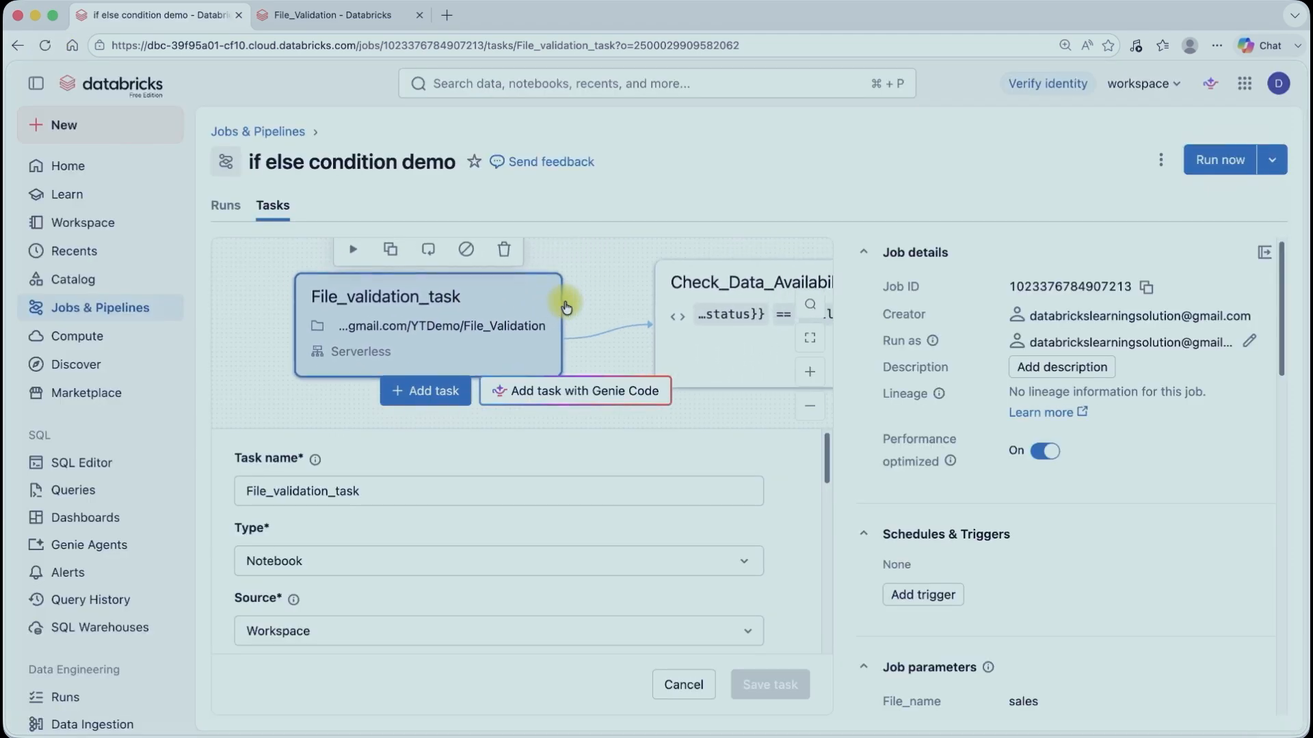
# Step: Remove File_validation_task from Check_Data_Availability's dependencies and save the change
pyautogui.click(677, 316)
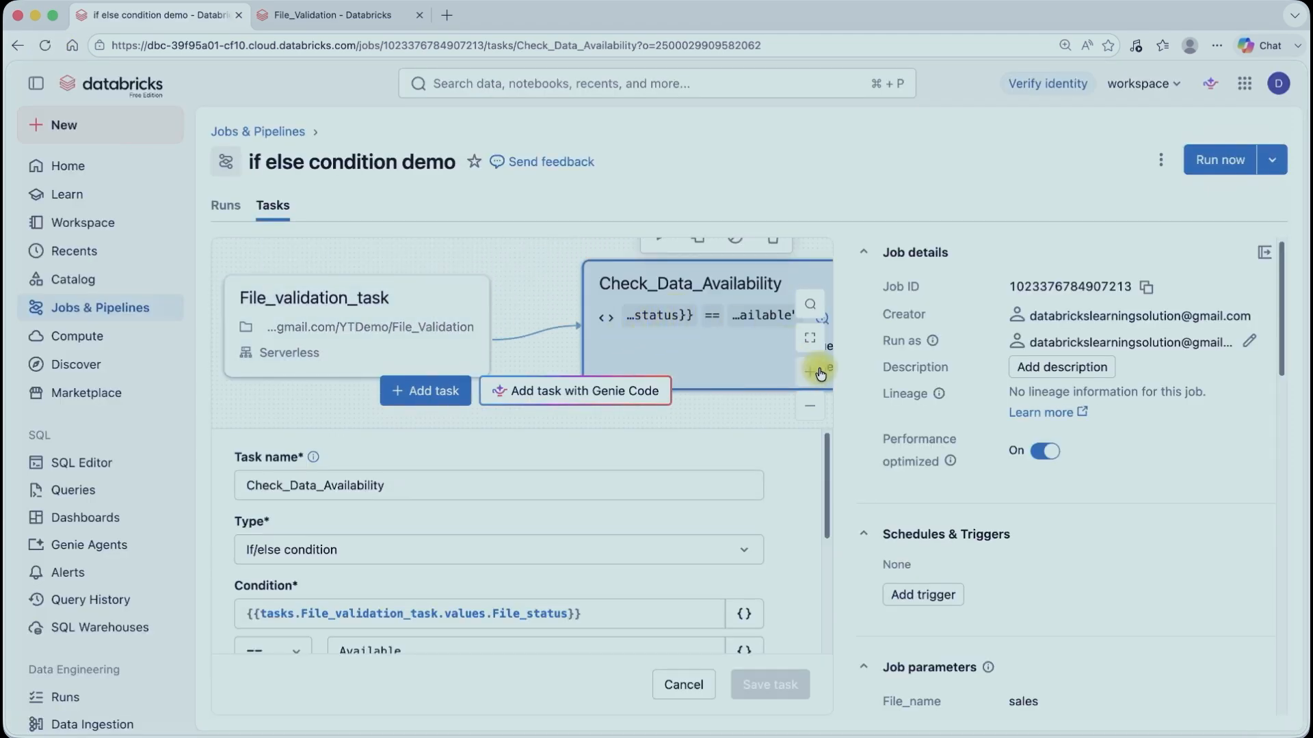
pyautogui.click(809, 338)
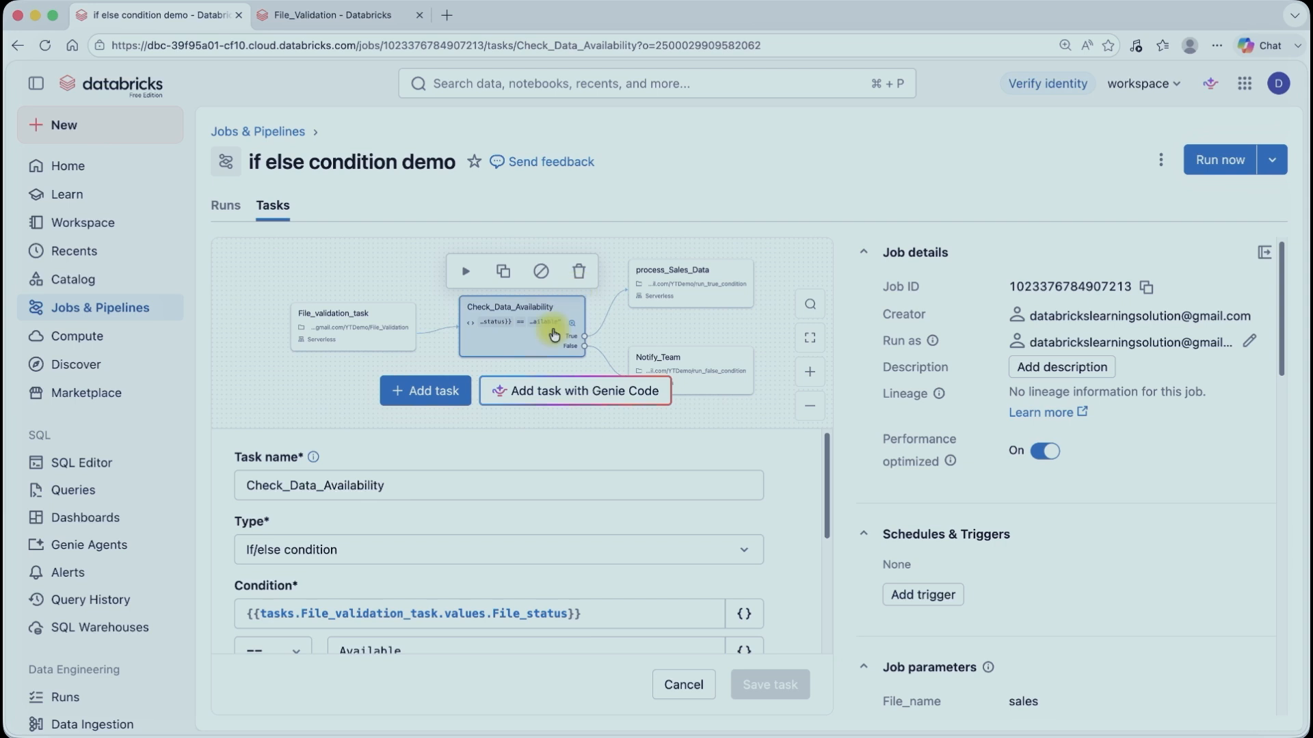
pyautogui.scroll(-3, 383, 560)
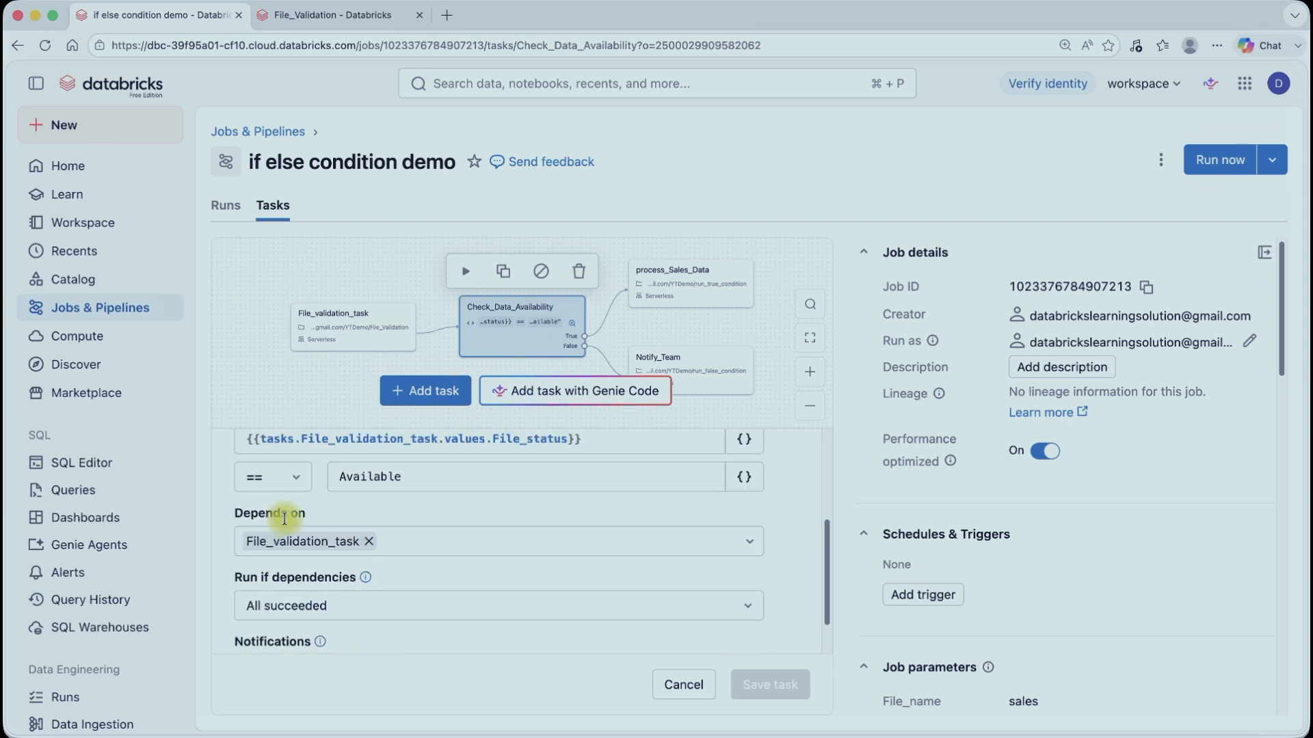
pyautogui.click(370, 545)
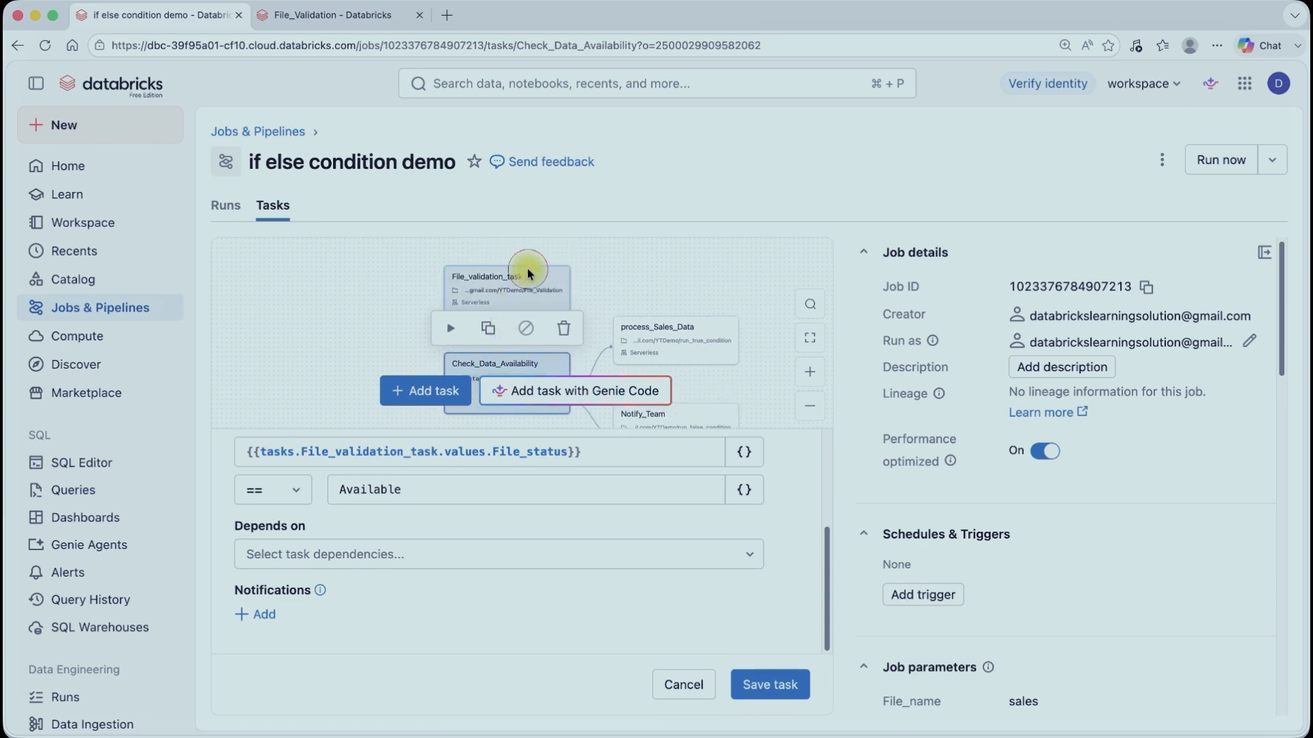
pyautogui.click(527, 270)
pyautogui.click(838, 439)
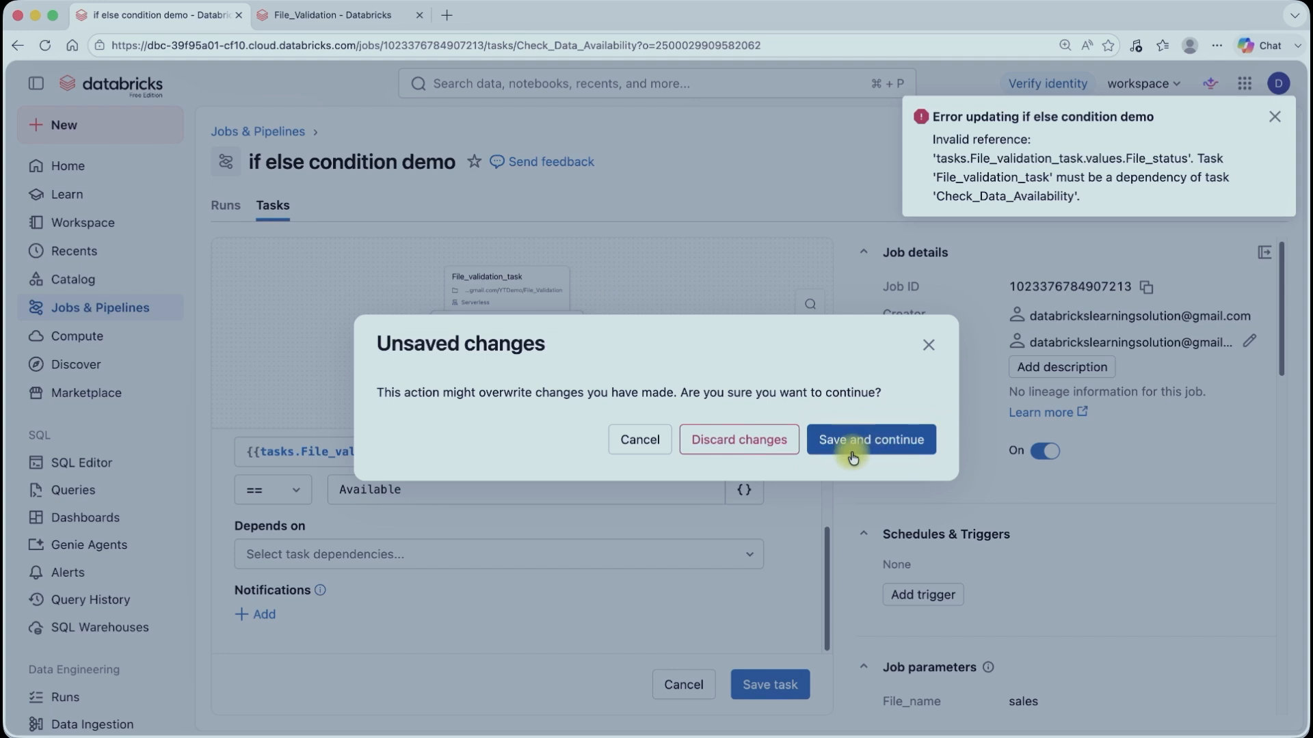
pyautogui.click(871, 440)
# Step: Replace the condition's left operand with the dynamic reference {{job.parameters.File_name}}
pyautogui.scroll(3, 586, 468)
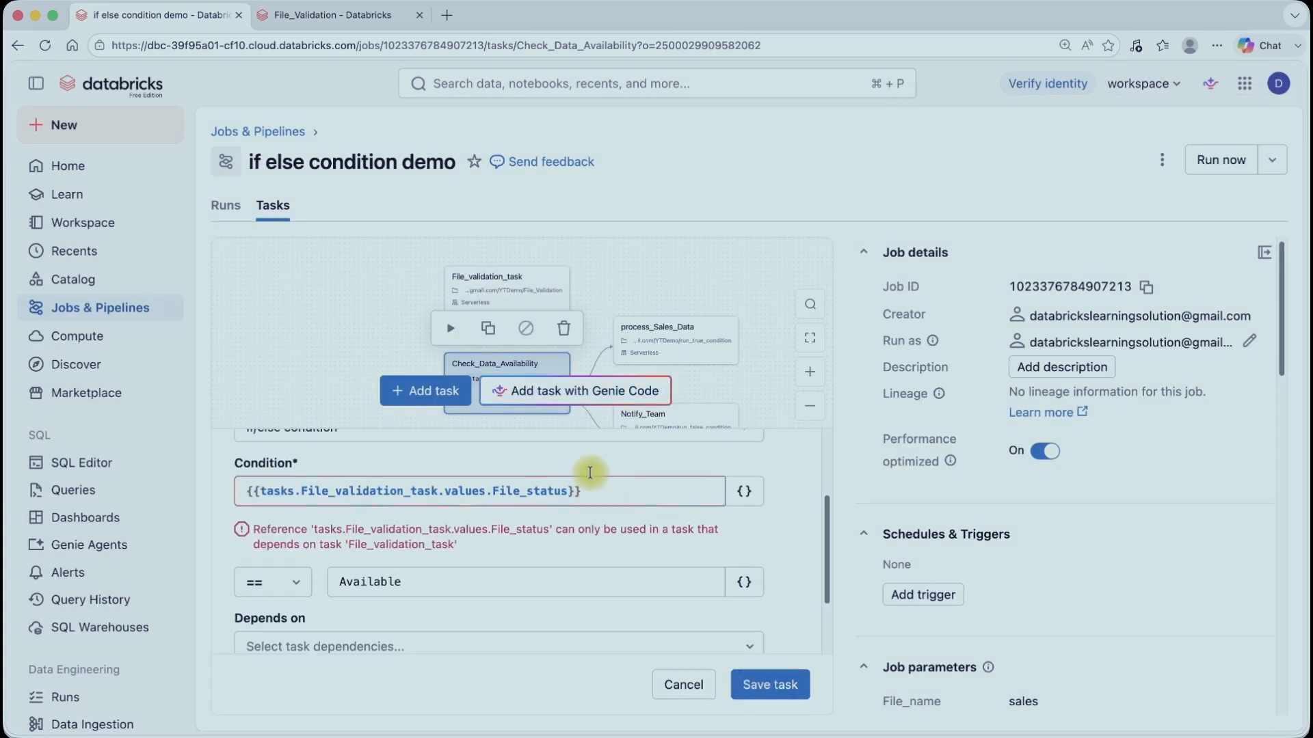
pyautogui.moveTo(650, 506); pyautogui.dragTo(126, 499)
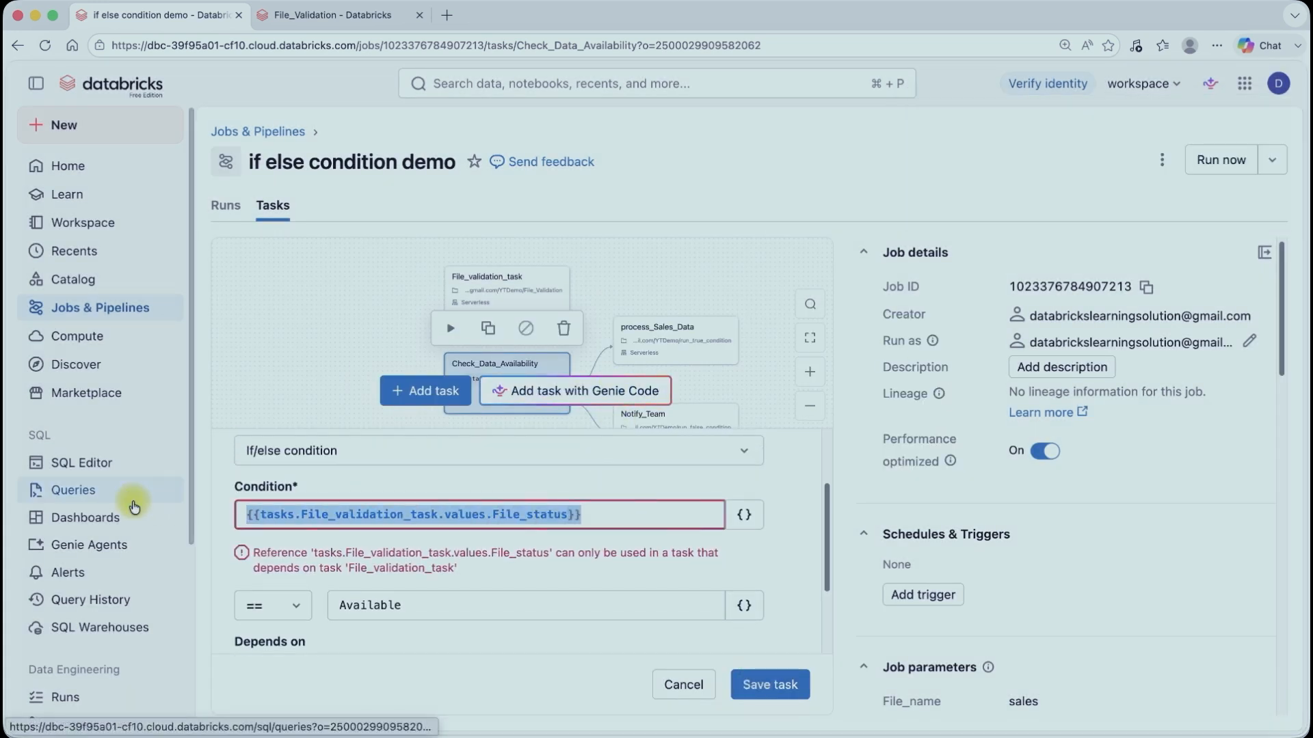
pyautogui.press('BackSpace')
pyautogui.scroll(2, 526, 499)
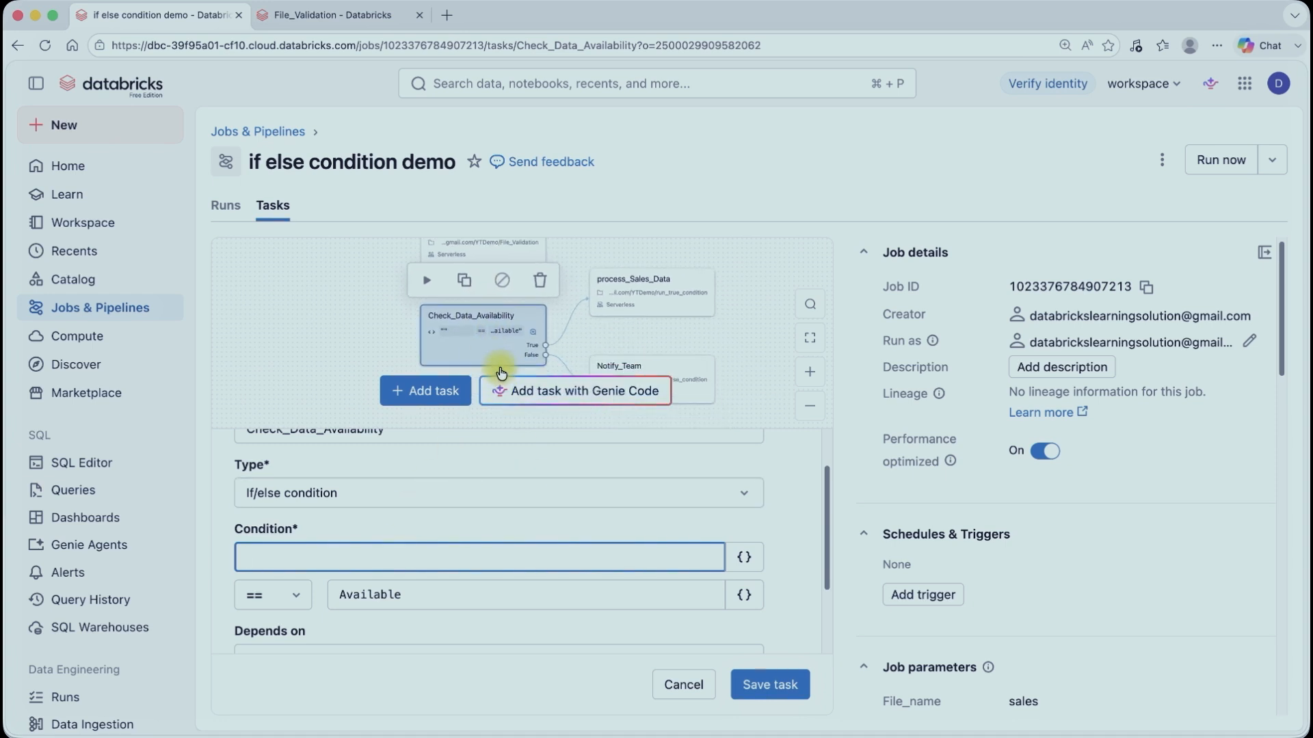
pyautogui.click(751, 567)
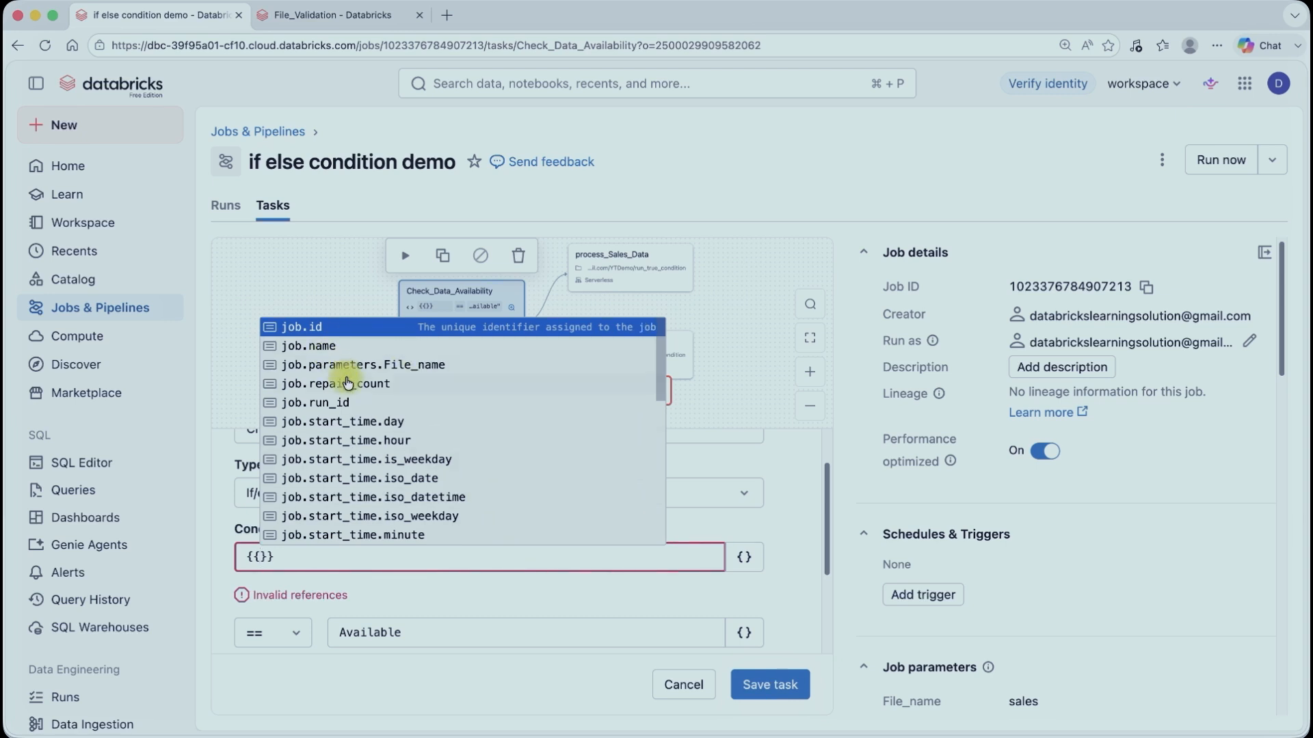
pyautogui.click(407, 373)
# Step: Set the condition's right operand to Sales and save the task
pyautogui.moveTo(424, 594); pyautogui.dragTo(249, 594)
pyautogui.write('Sale')
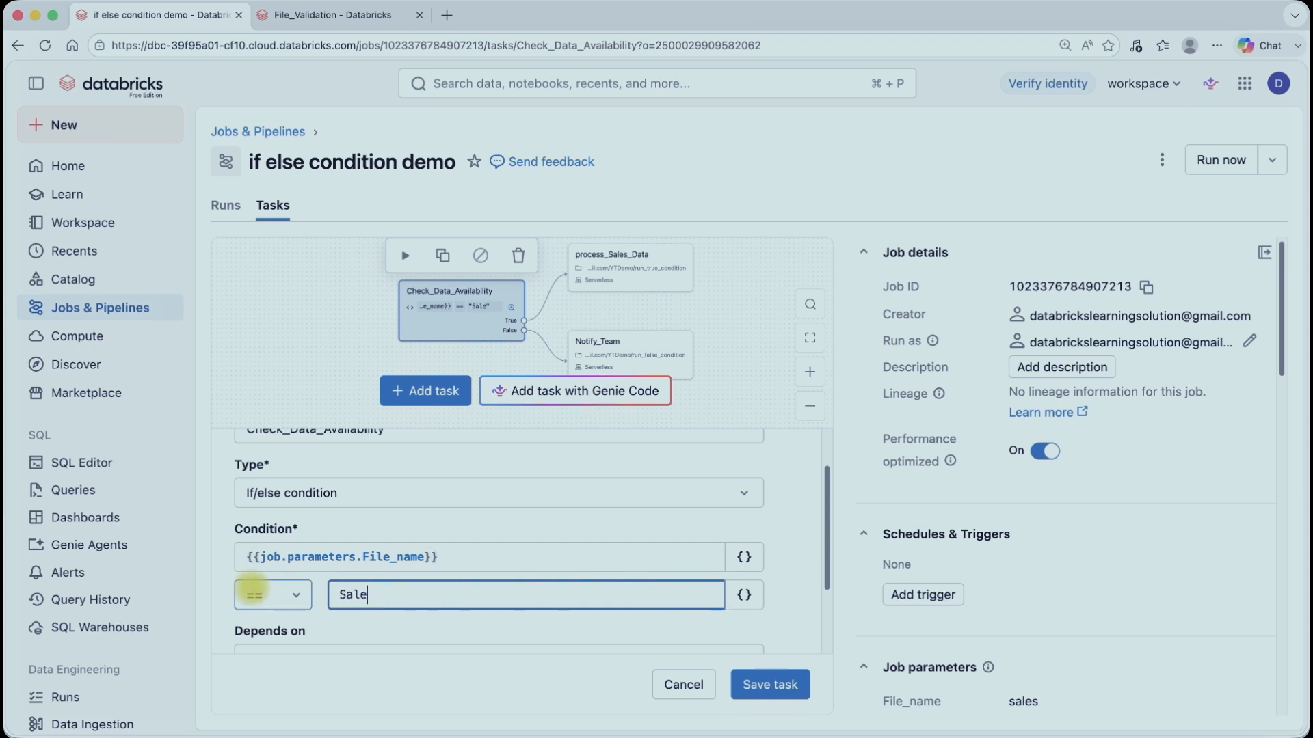
pyautogui.write('s')
pyautogui.click(770, 684)
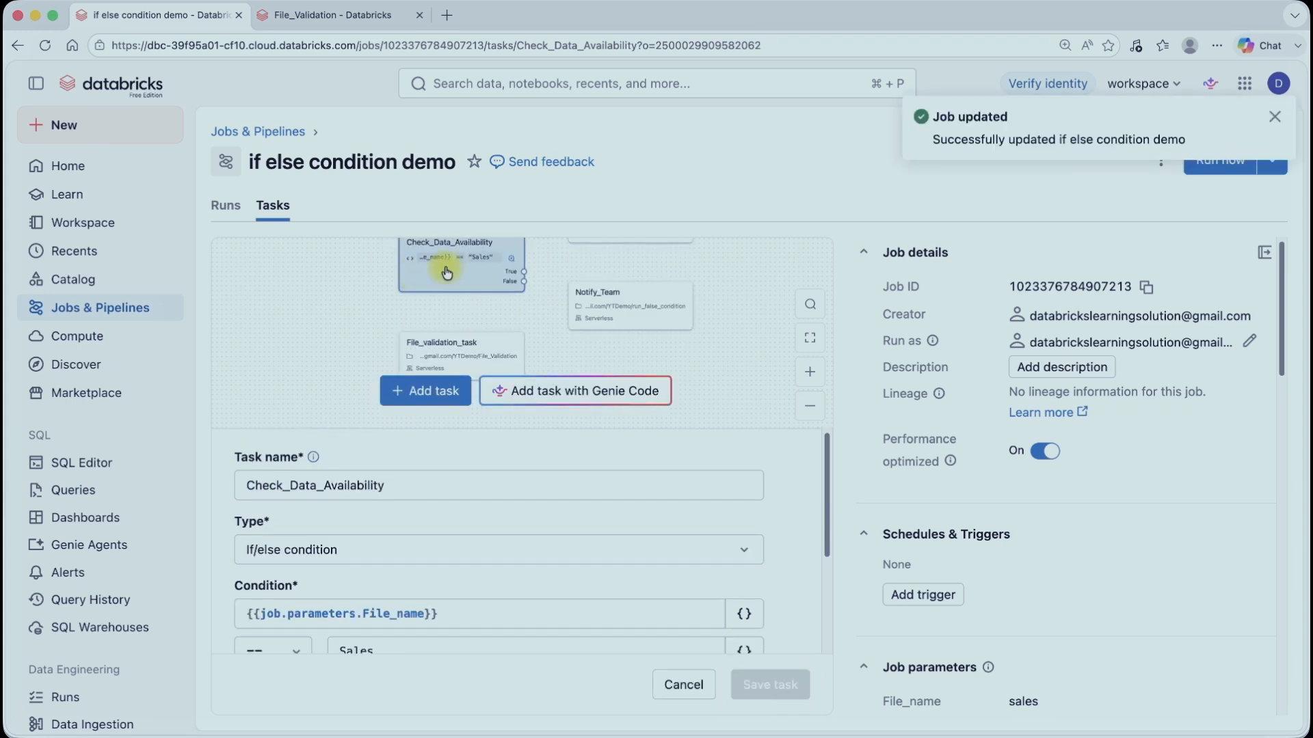
# Step: Delete the File_validation_task task
pyautogui.click(425, 352)
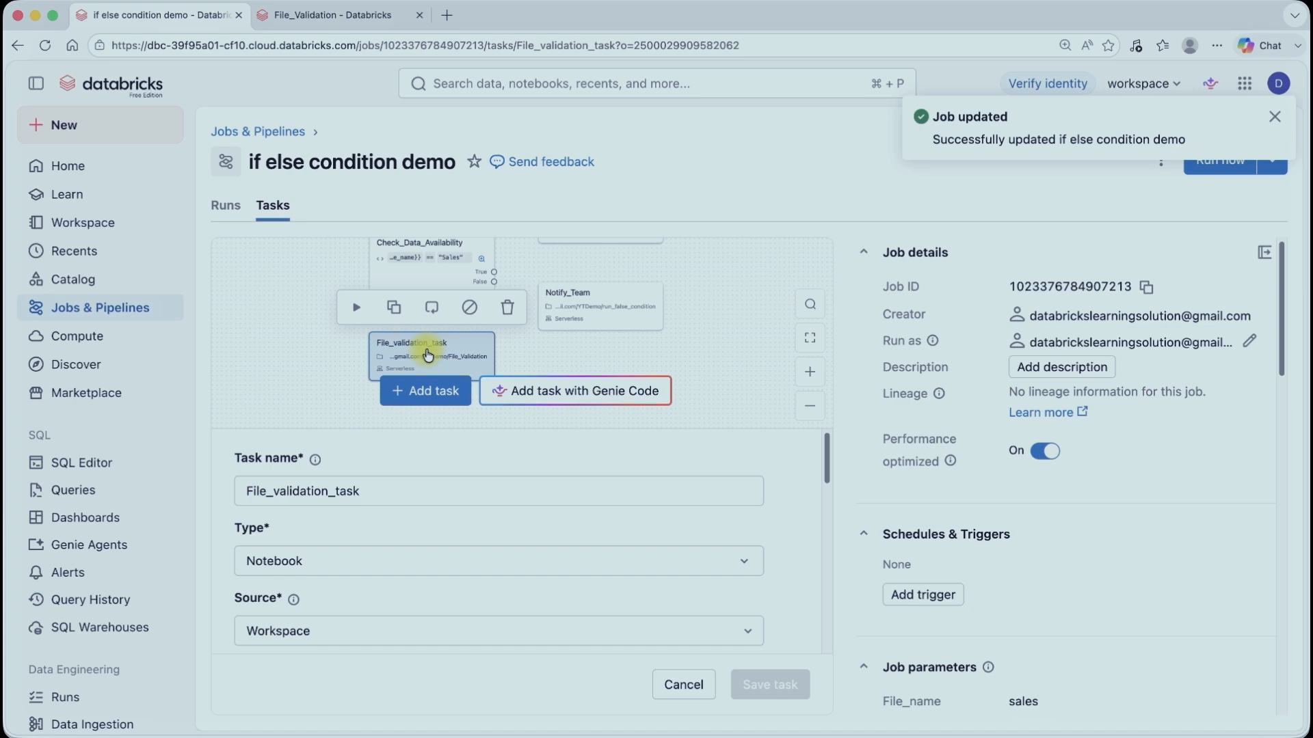
pyautogui.click(507, 307)
pyautogui.click(891, 440)
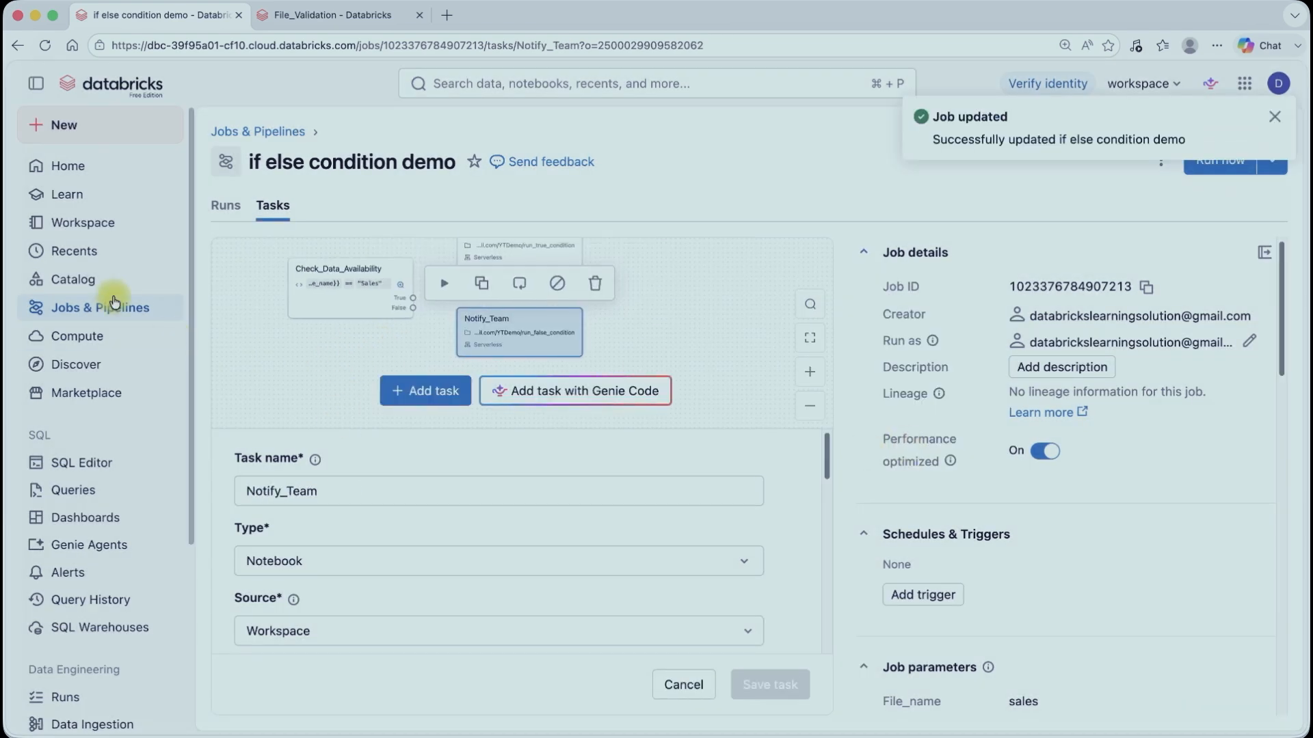
pyautogui.scroll(-3, 337, 548)
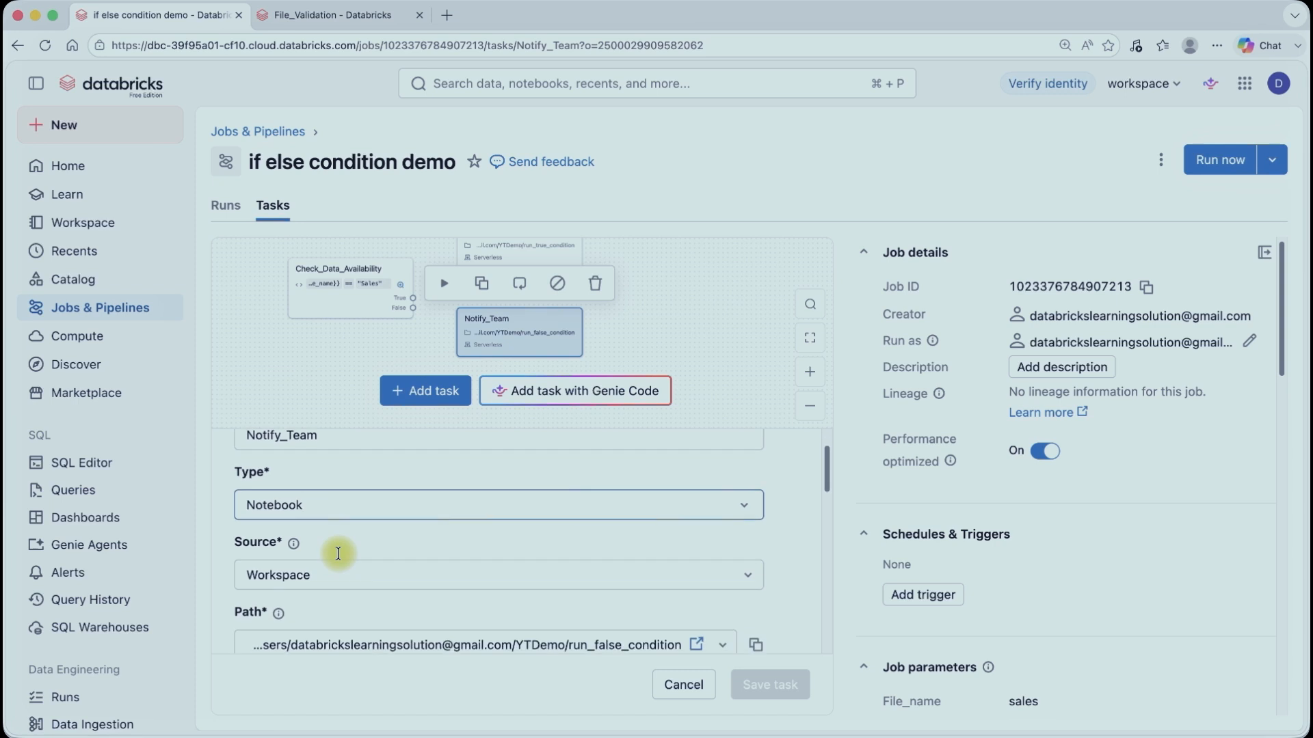
pyautogui.scroll(-3, 941, 617)
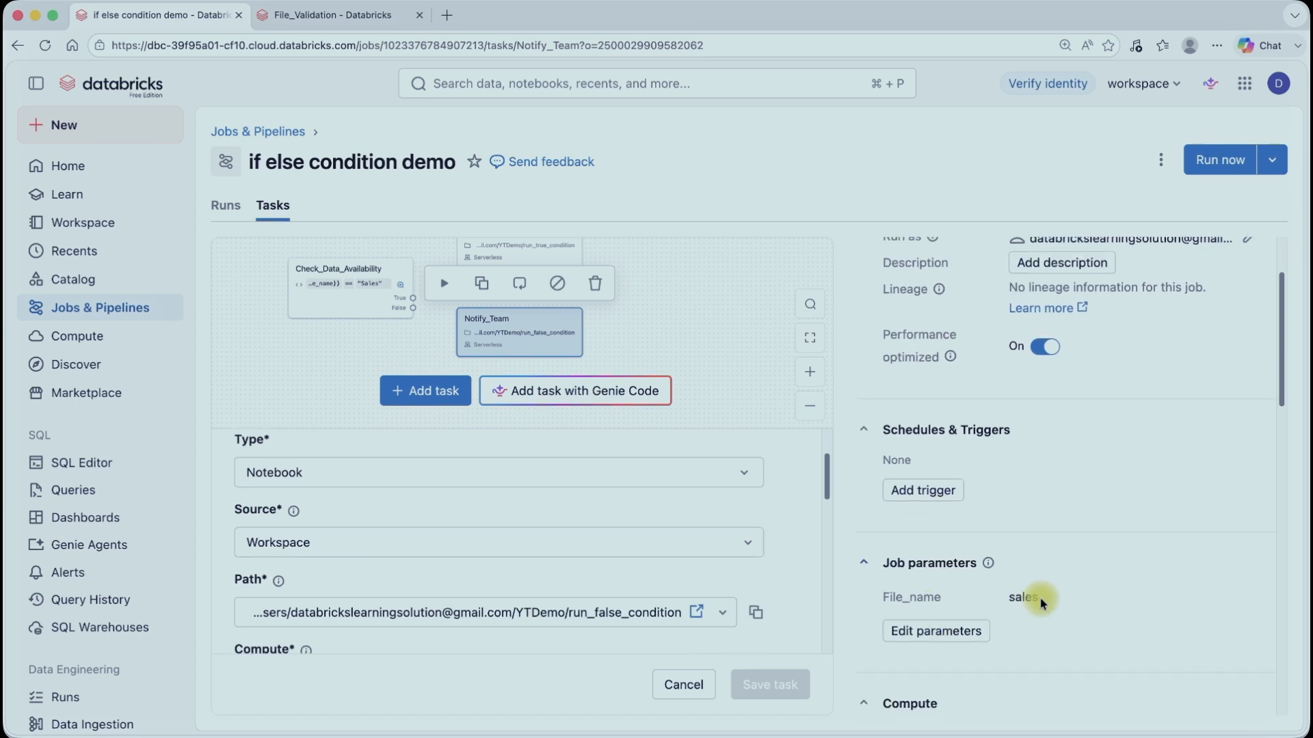
# Step: Change the condition's right operand to lowercase sales and save the Check_Data_Availability task
pyautogui.click(374, 291)
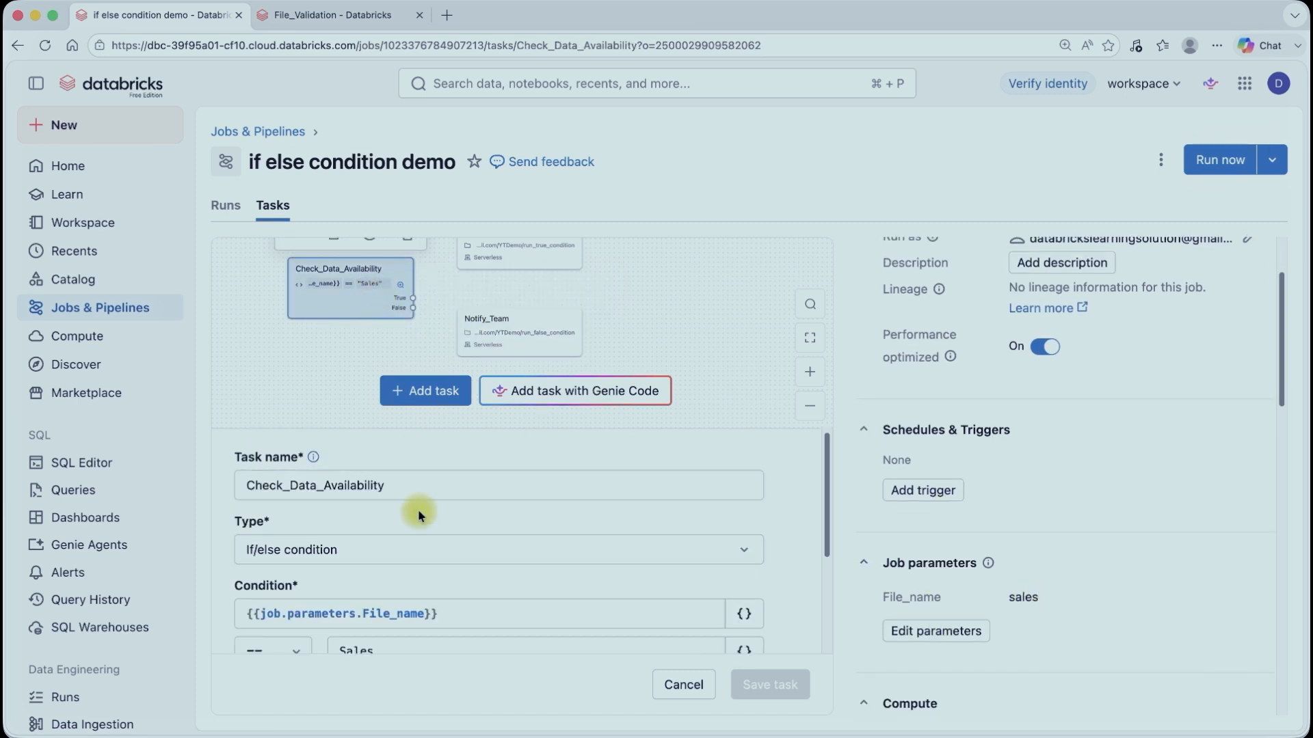
pyautogui.scroll(-2, 430, 601)
pyautogui.click(348, 572)
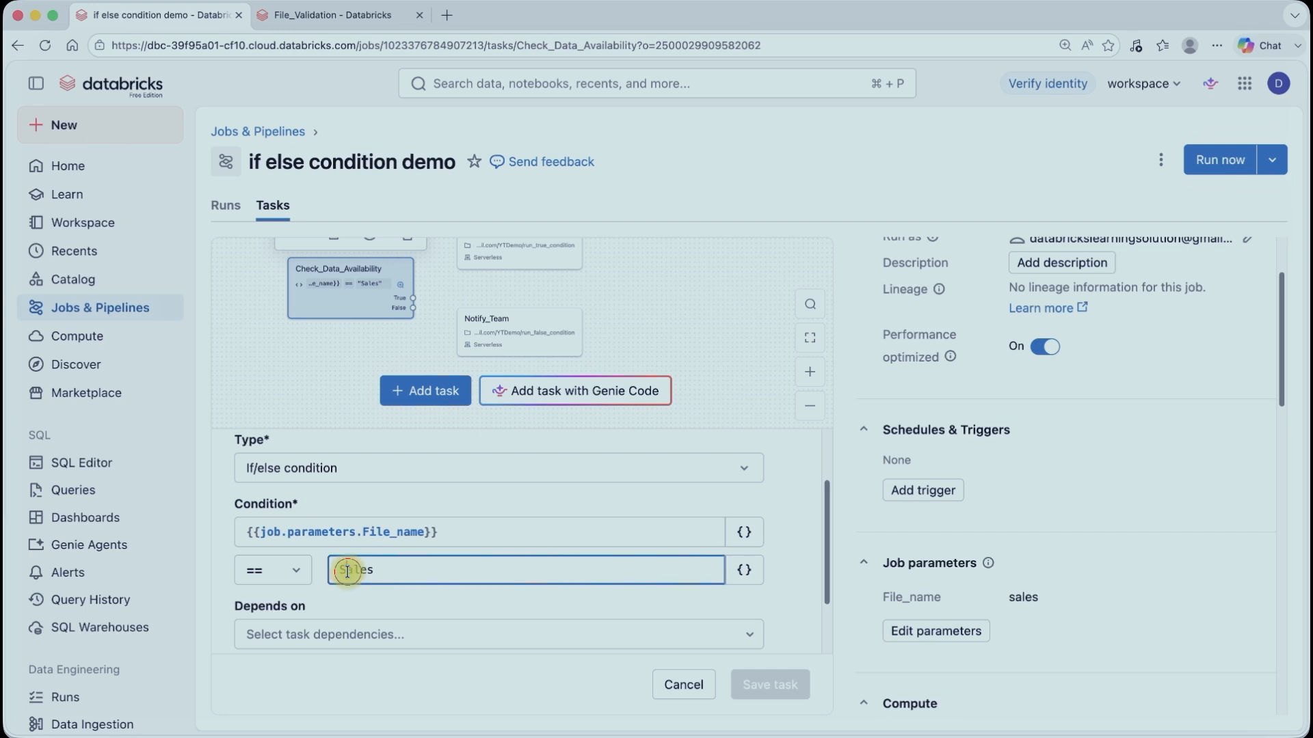
pyautogui.press('BackSpace')
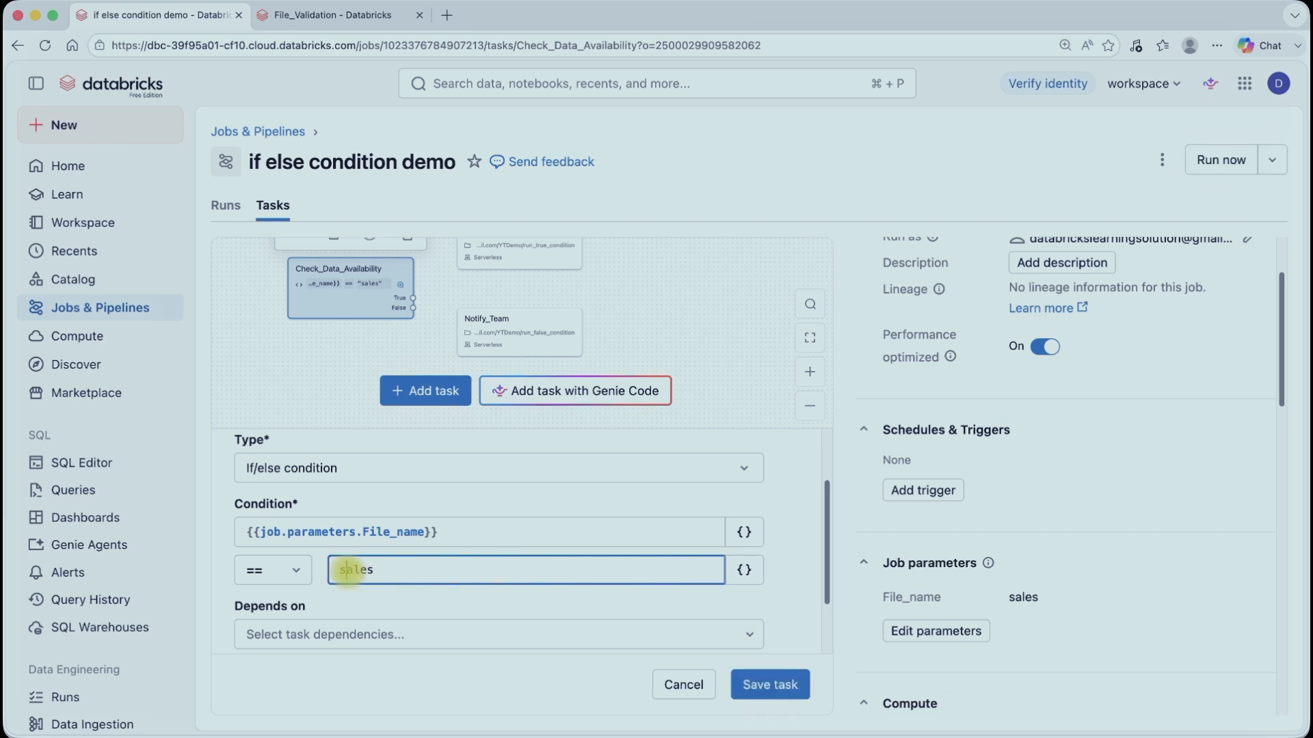
pyautogui.click(764, 681)
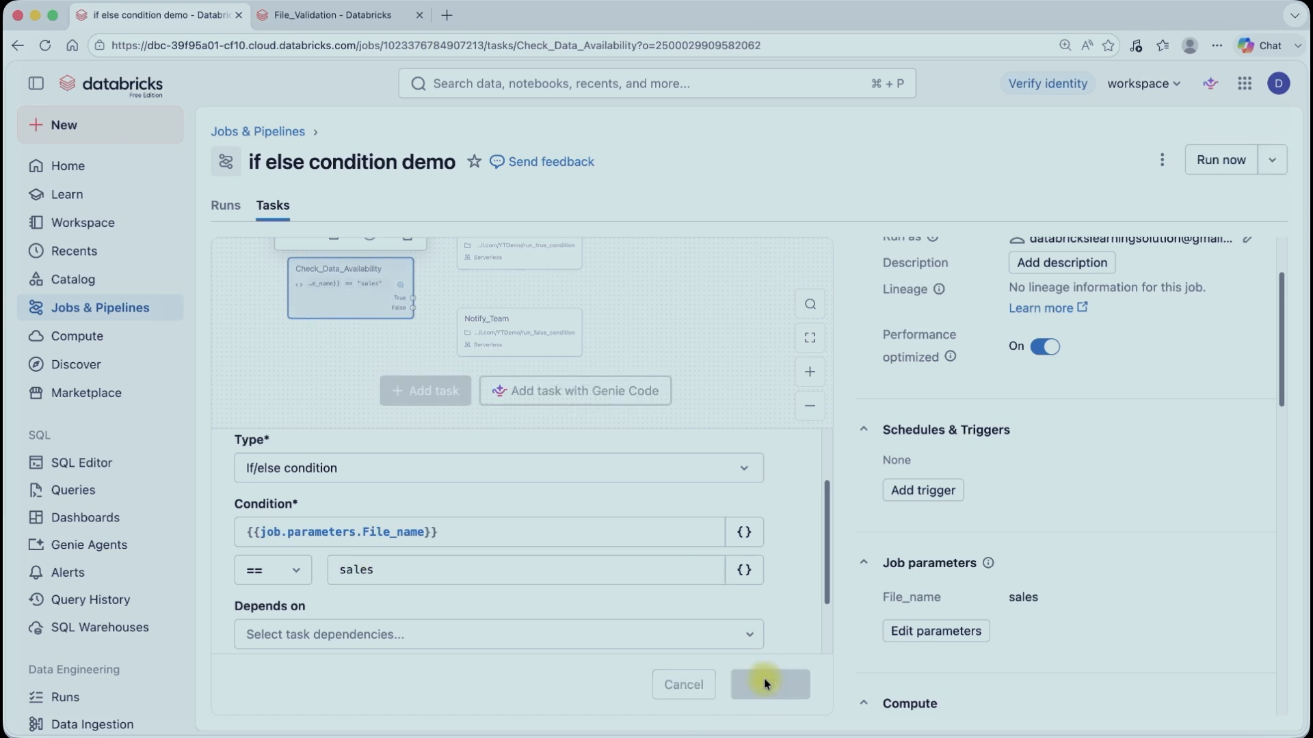
# Step: Run the job and open its latest run graph to see which branch executed
pyautogui.click(241, 208)
pyautogui.click(1224, 164)
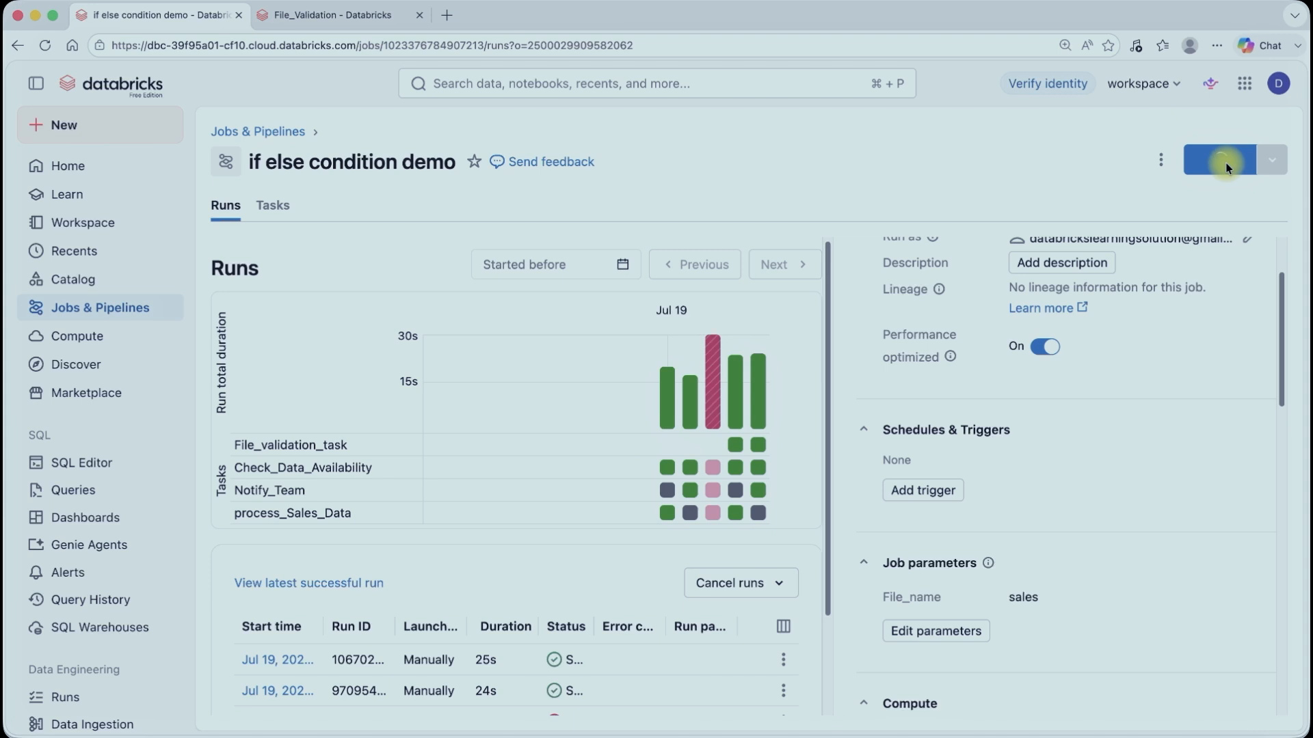
pyautogui.scroll(-3, 636, 524)
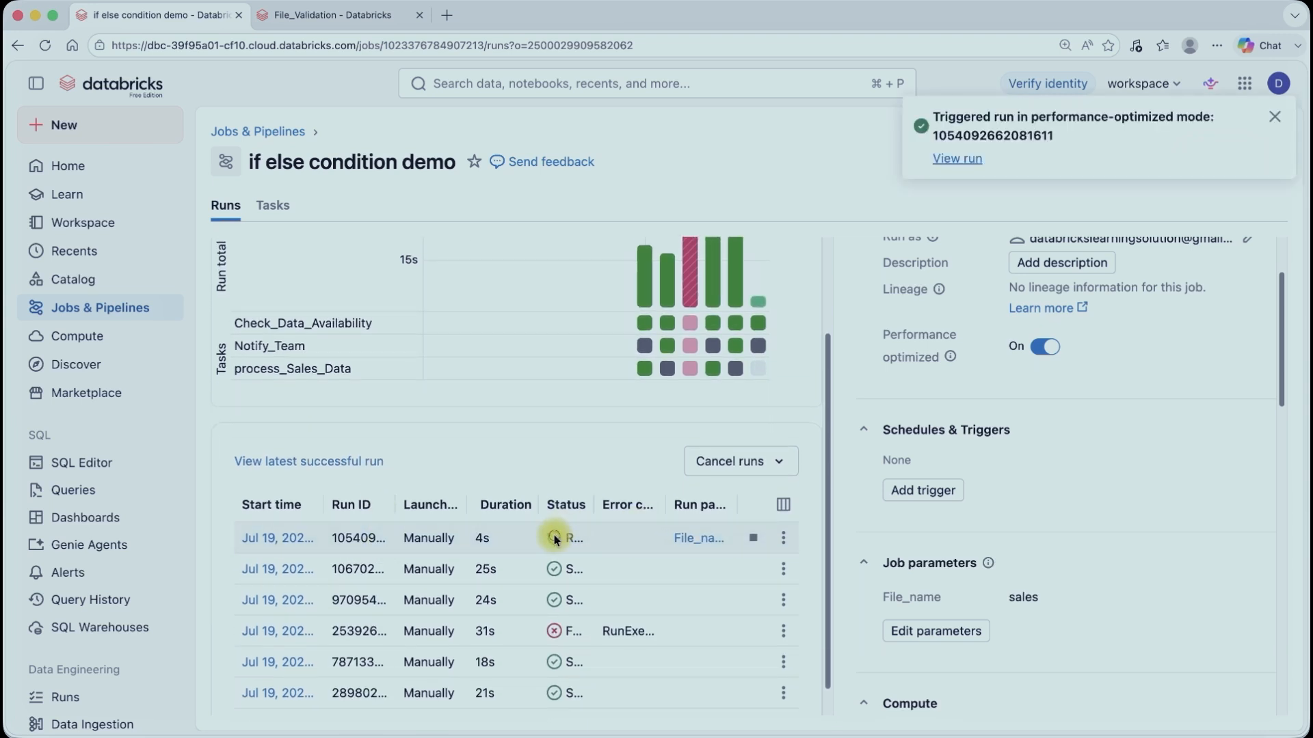
pyautogui.click(66, 308)
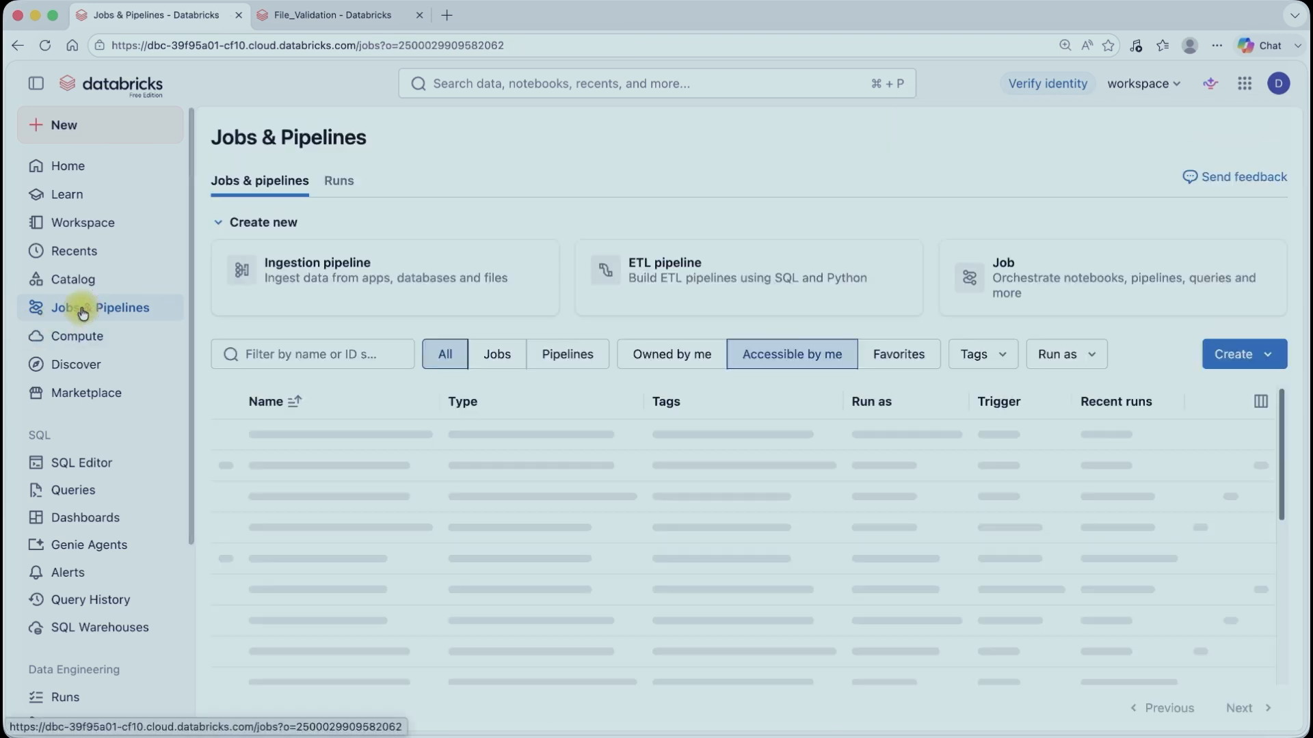
pyautogui.click(1177, 436)
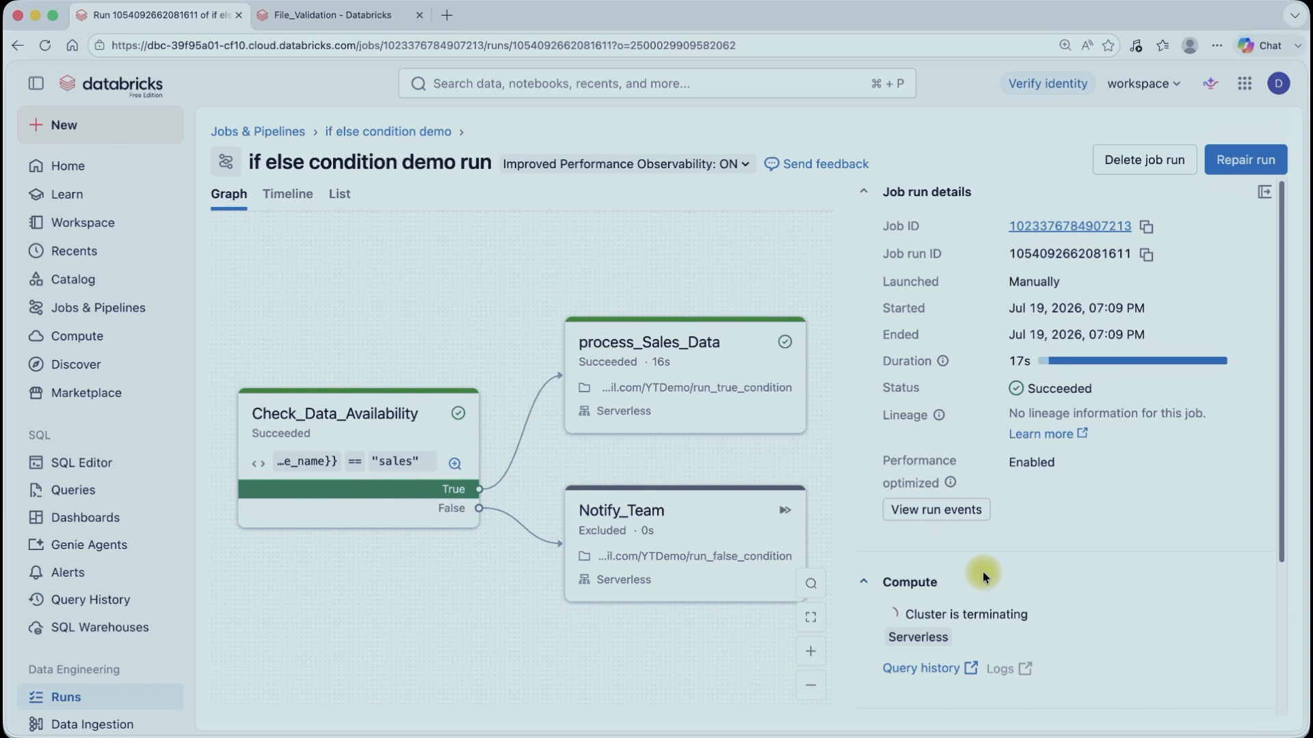
pyautogui.scroll(-2, 982, 571)
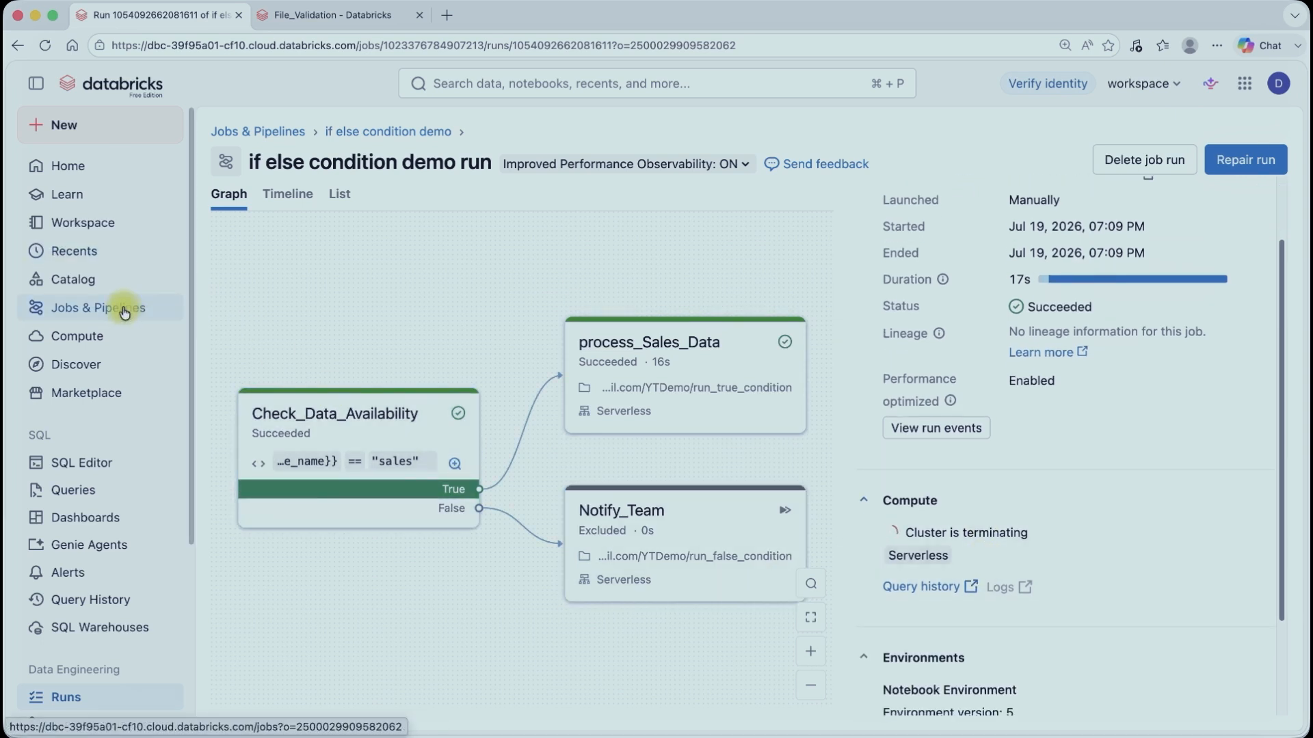
# Step: Set the File_name job parameter value to Not sales and save the parameters
pyautogui.click(358, 142)
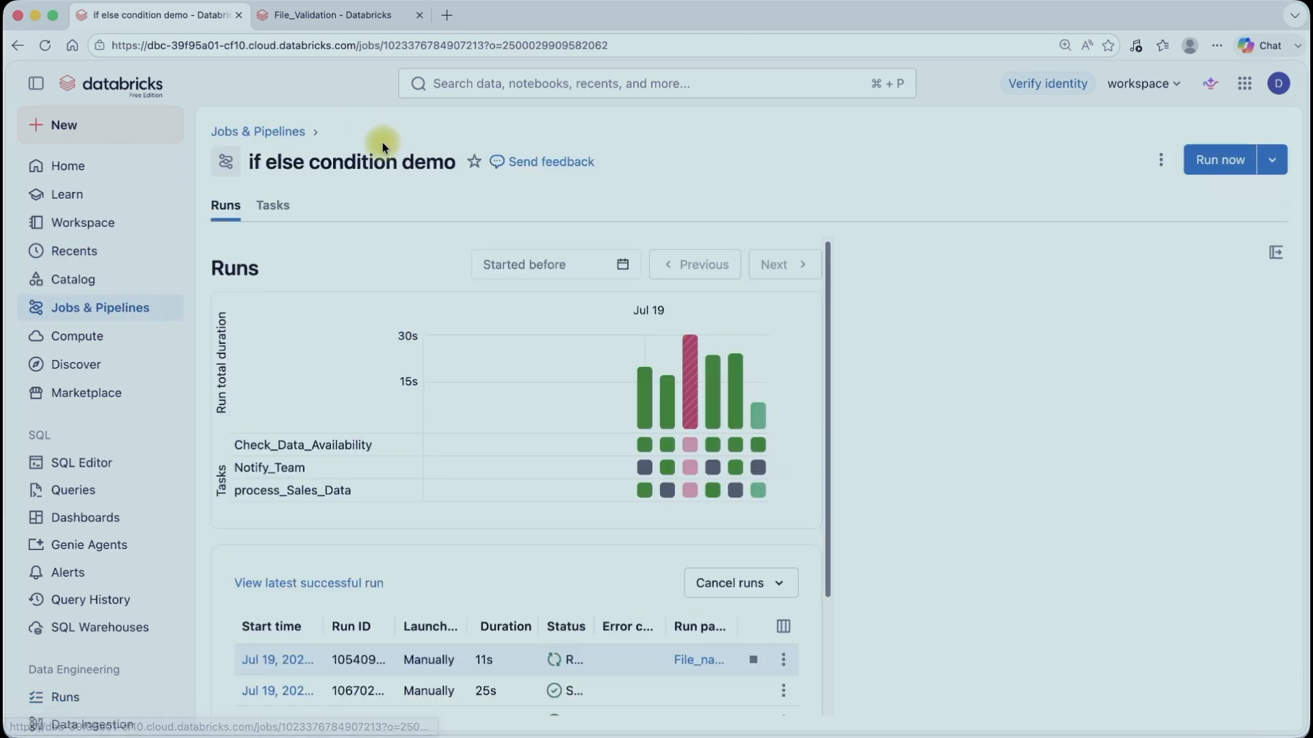
pyautogui.click(275, 205)
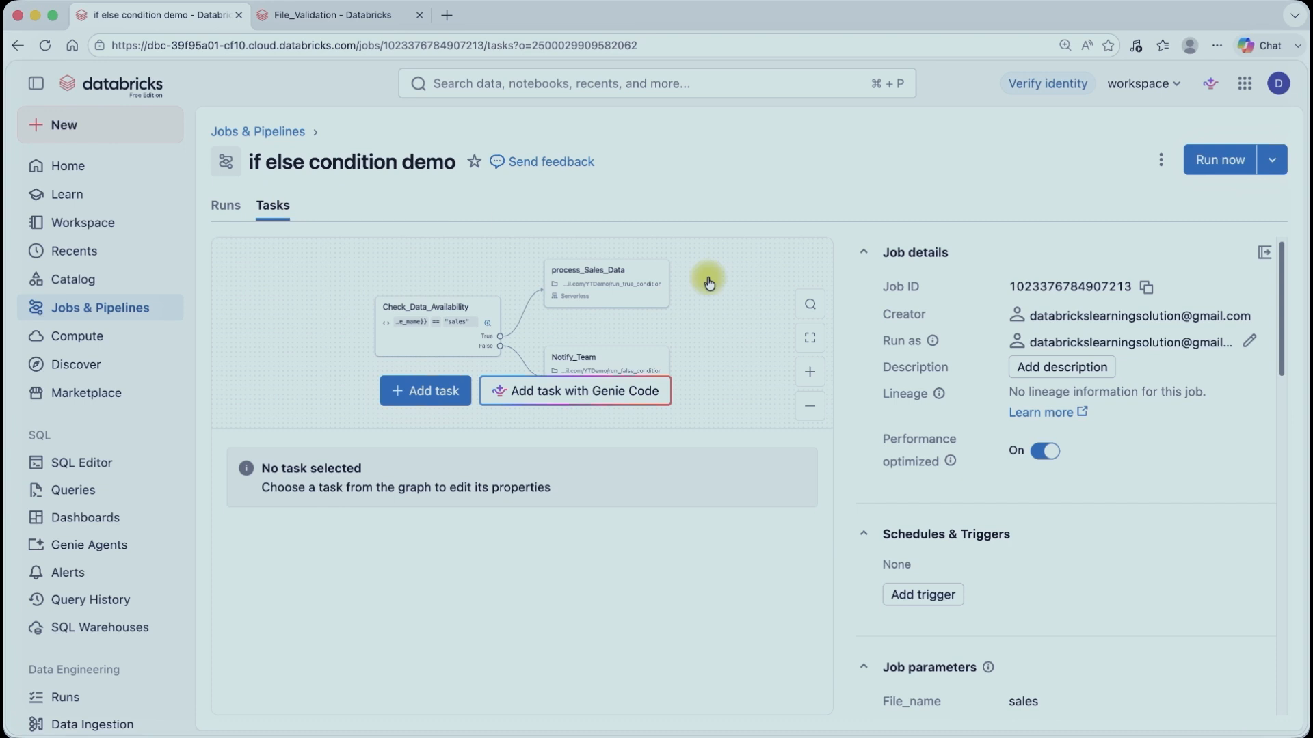
pyautogui.scroll(-4, 1053, 478)
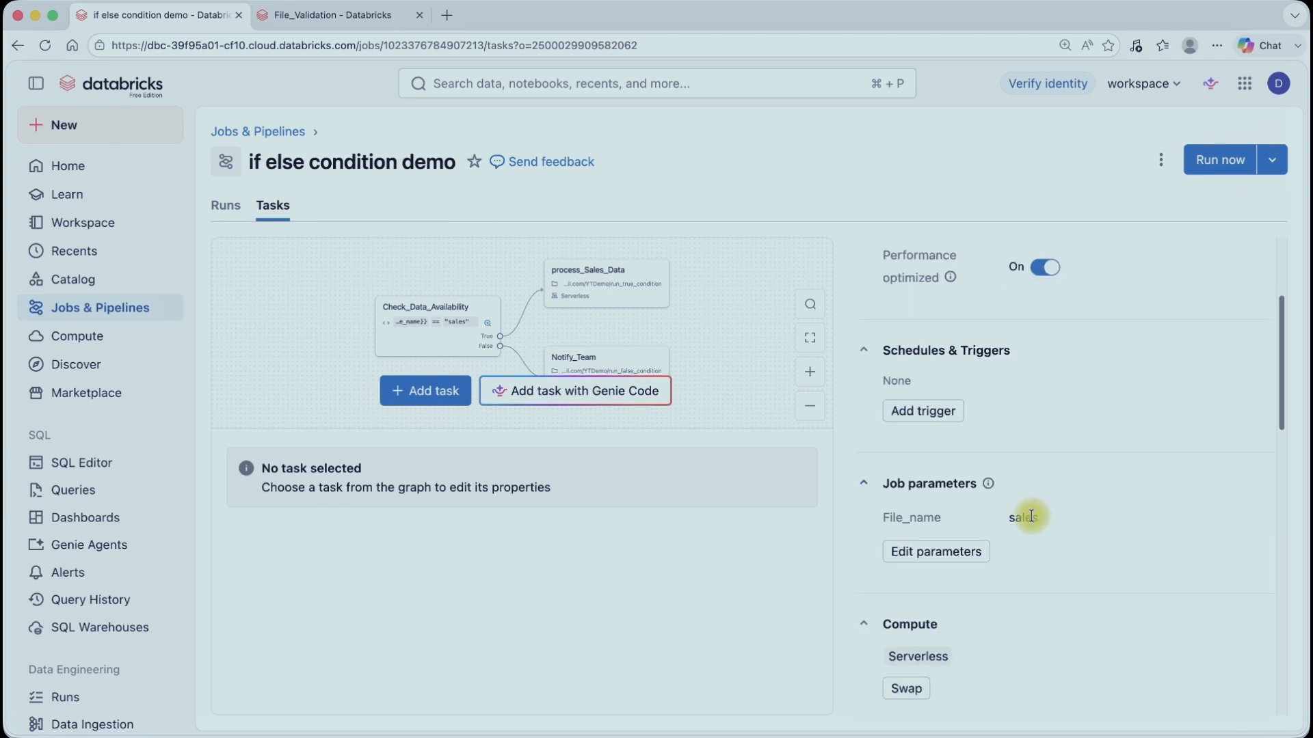
pyautogui.click(935, 551)
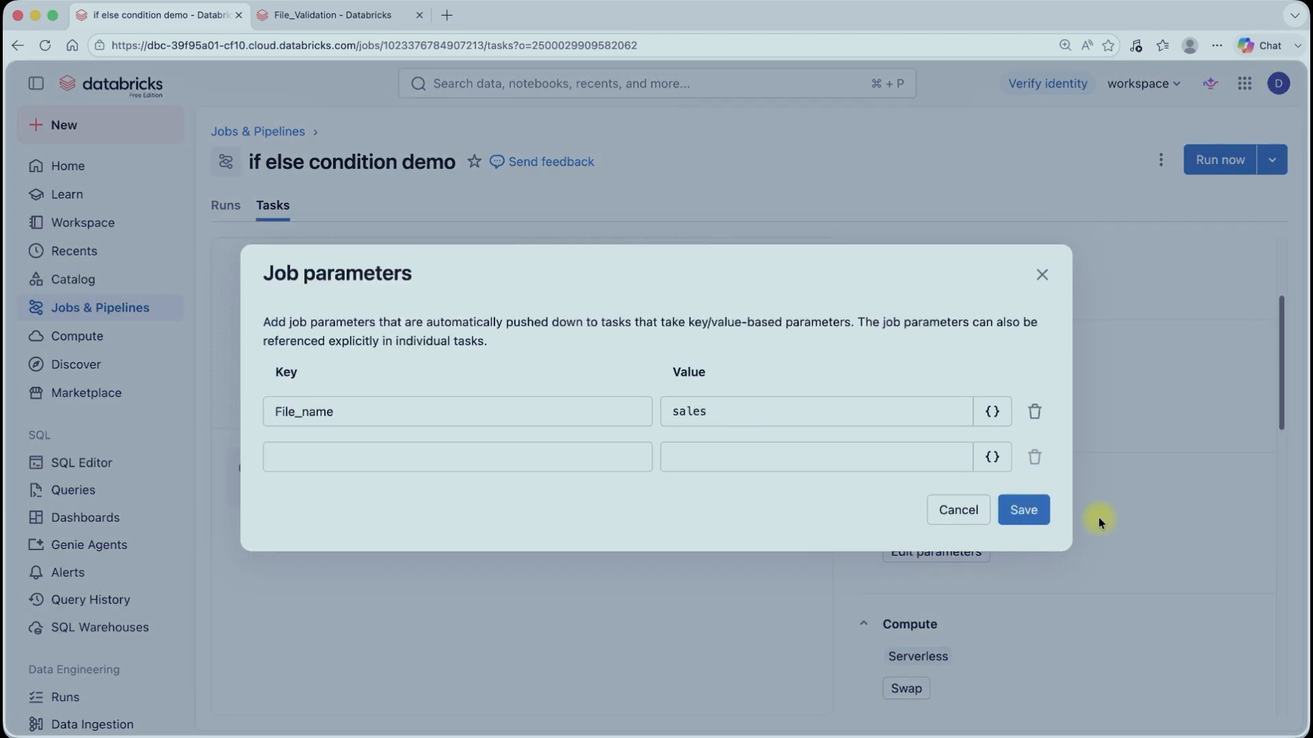
pyautogui.click(676, 412)
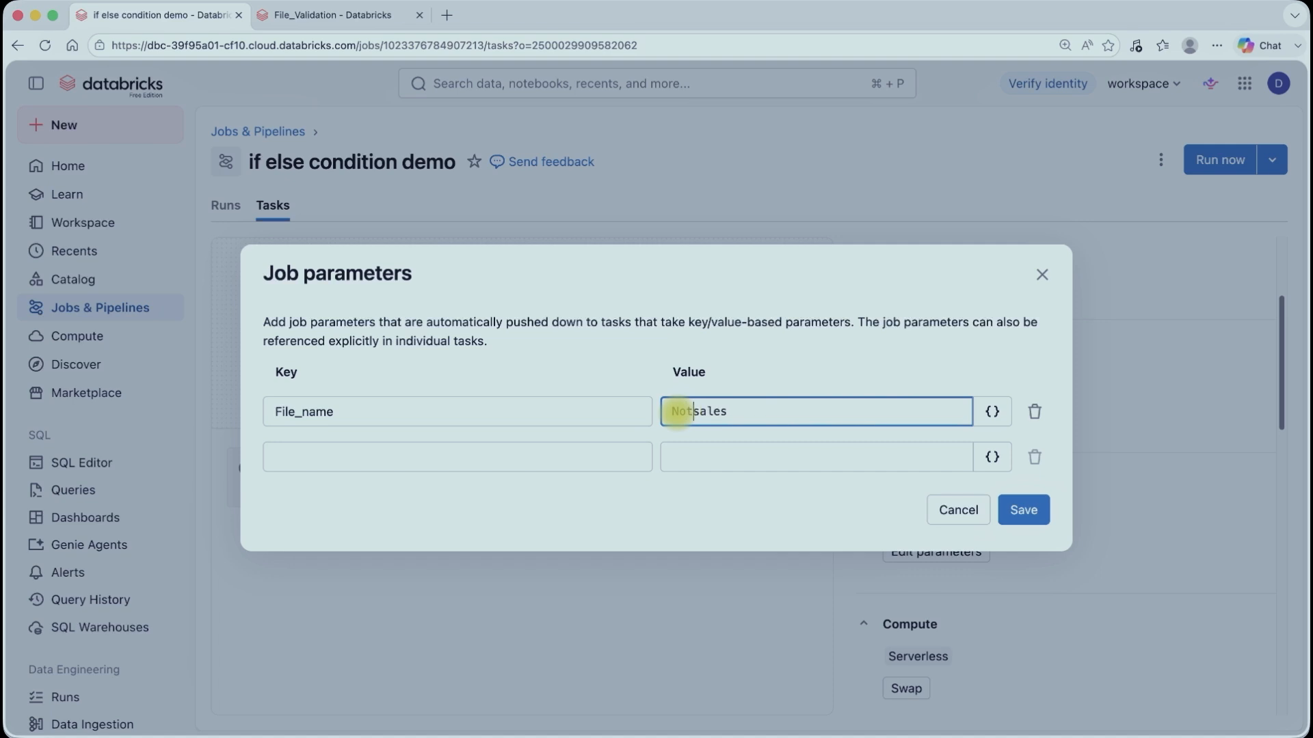
pyautogui.write('Not')
pyautogui.click(1038, 507)
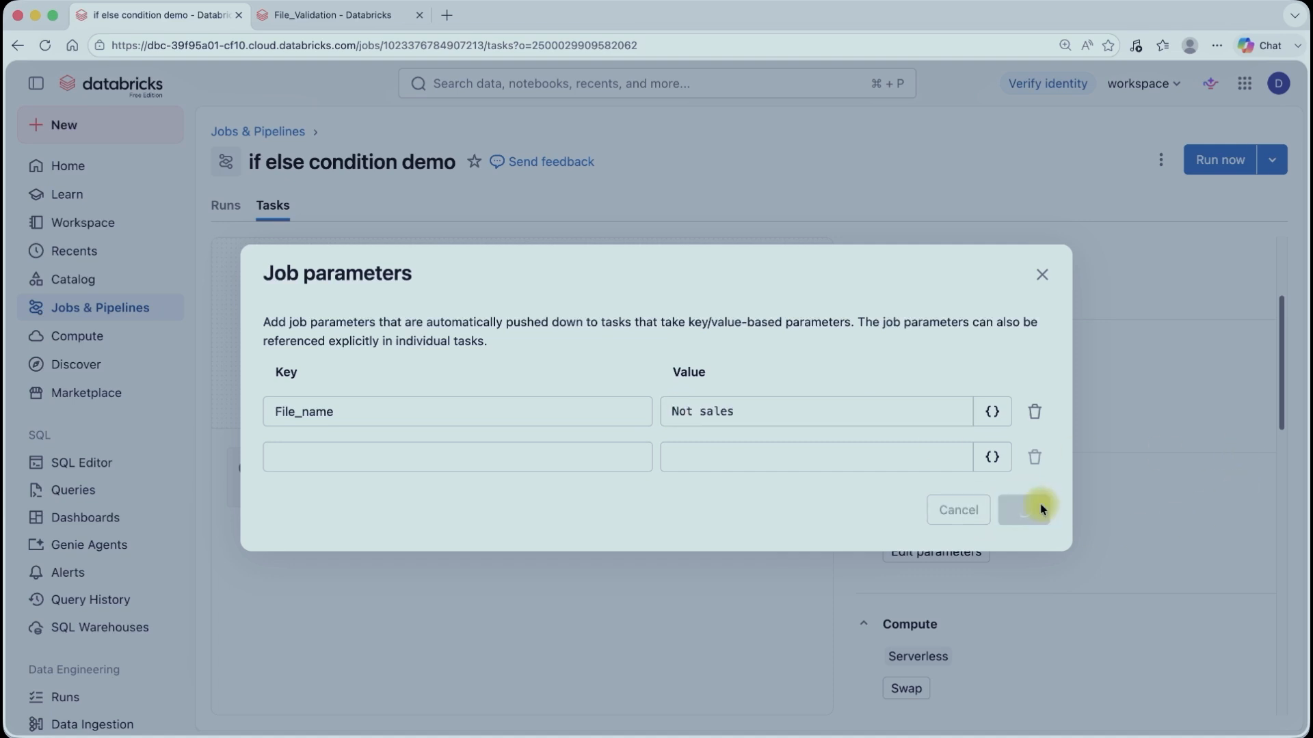
# Step: Run the job again with the new parameter and open the newest run to check which branch ran
pyautogui.click(1275, 118)
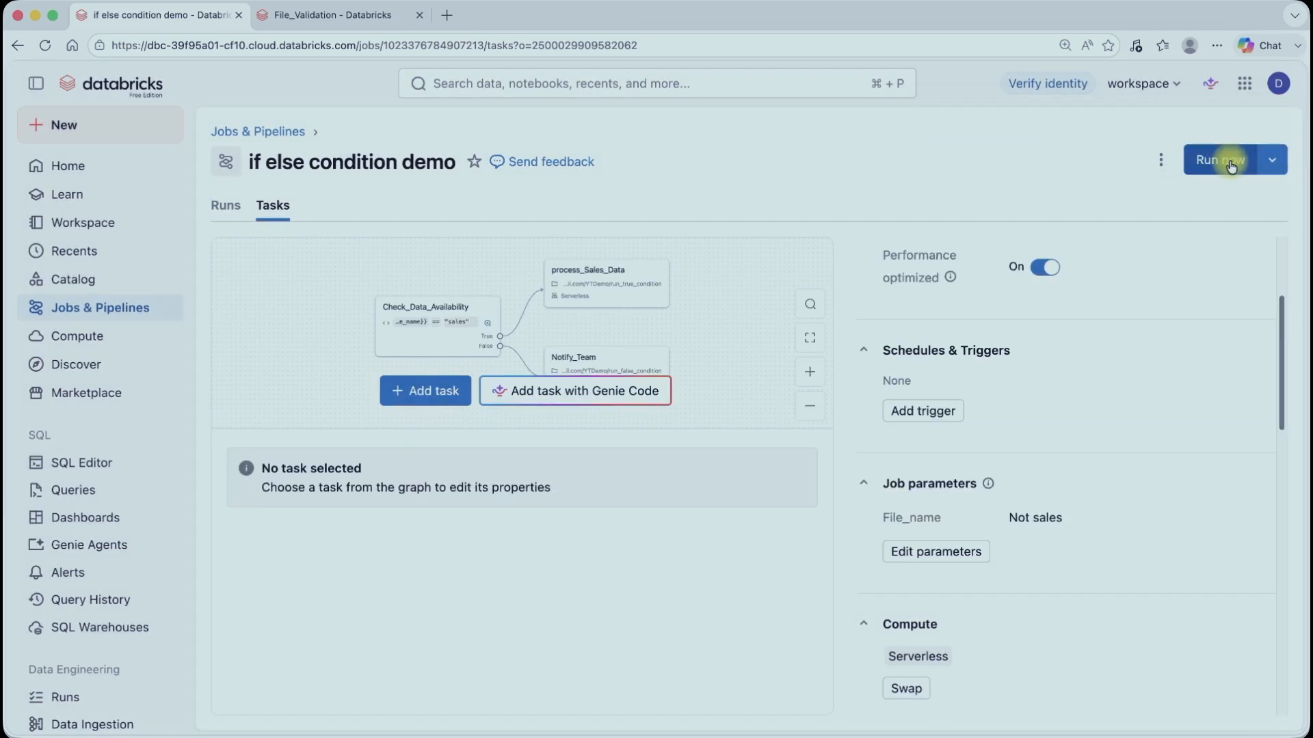
pyautogui.click(1231, 160)
pyautogui.click(81, 311)
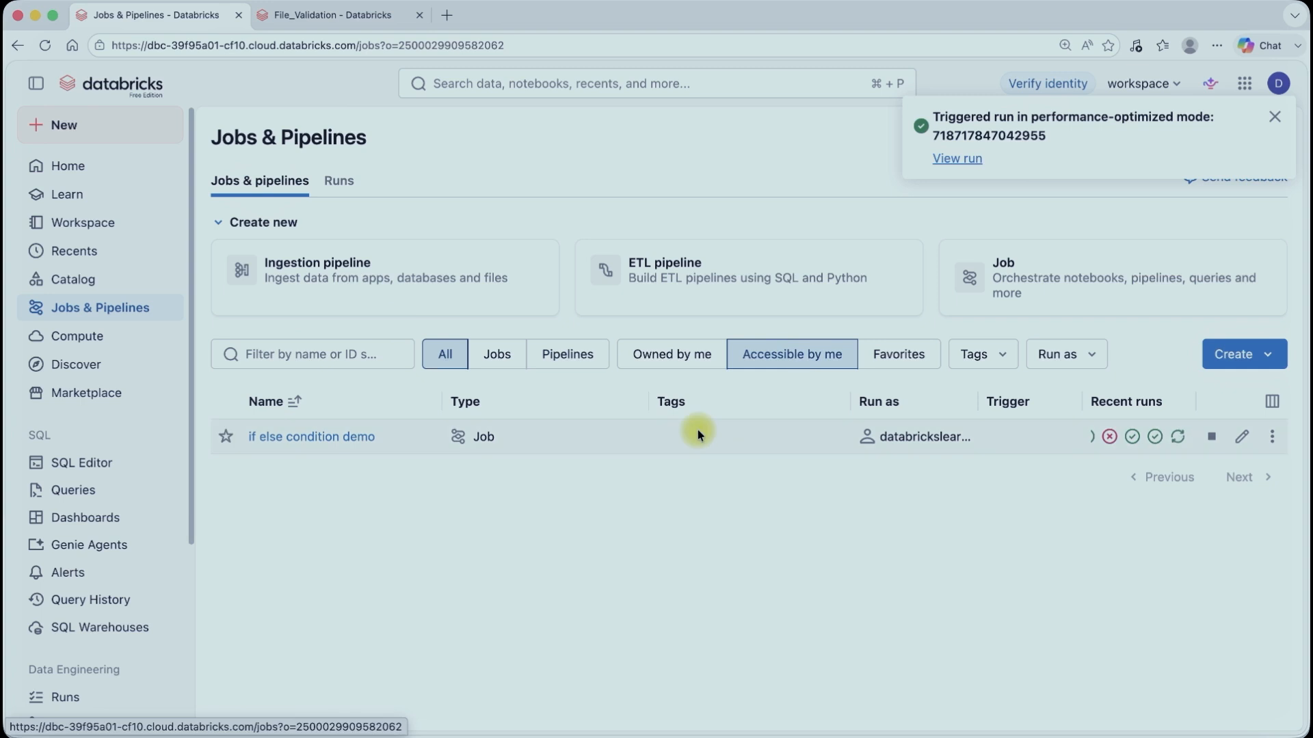
pyautogui.click(1176, 439)
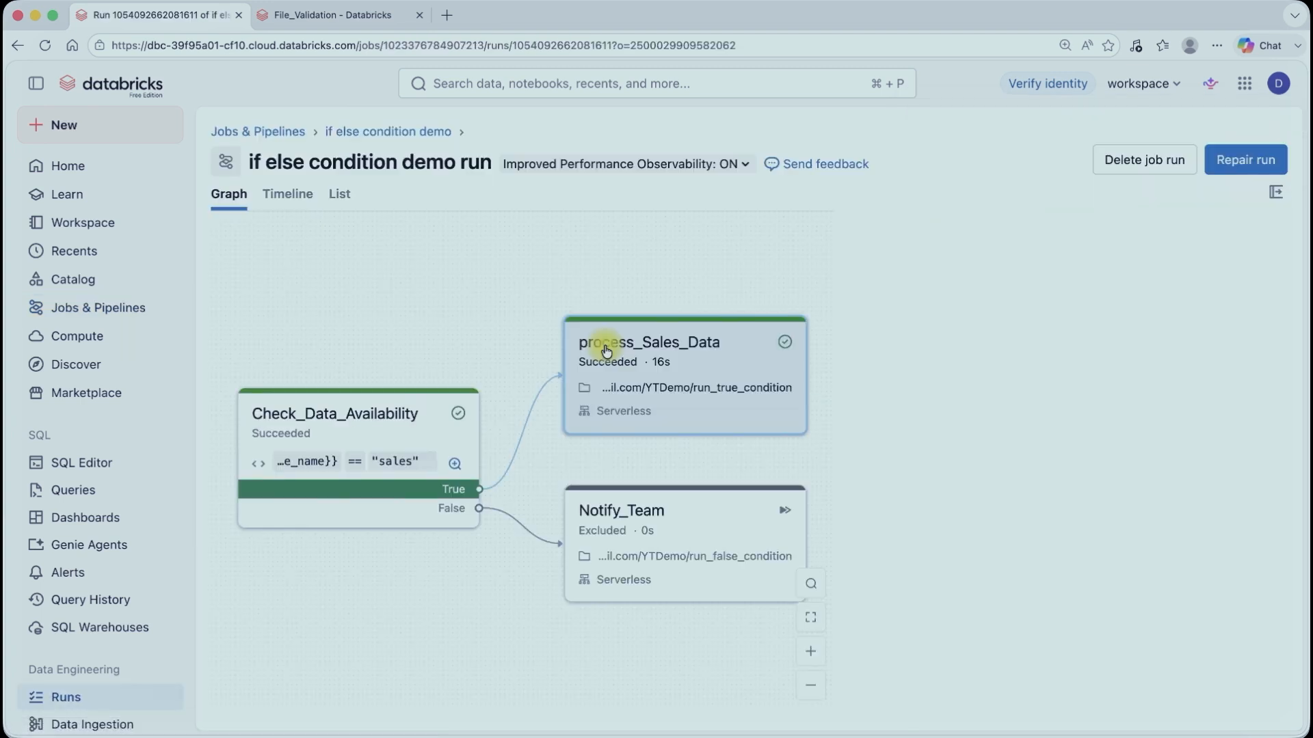
pyautogui.click(102, 309)
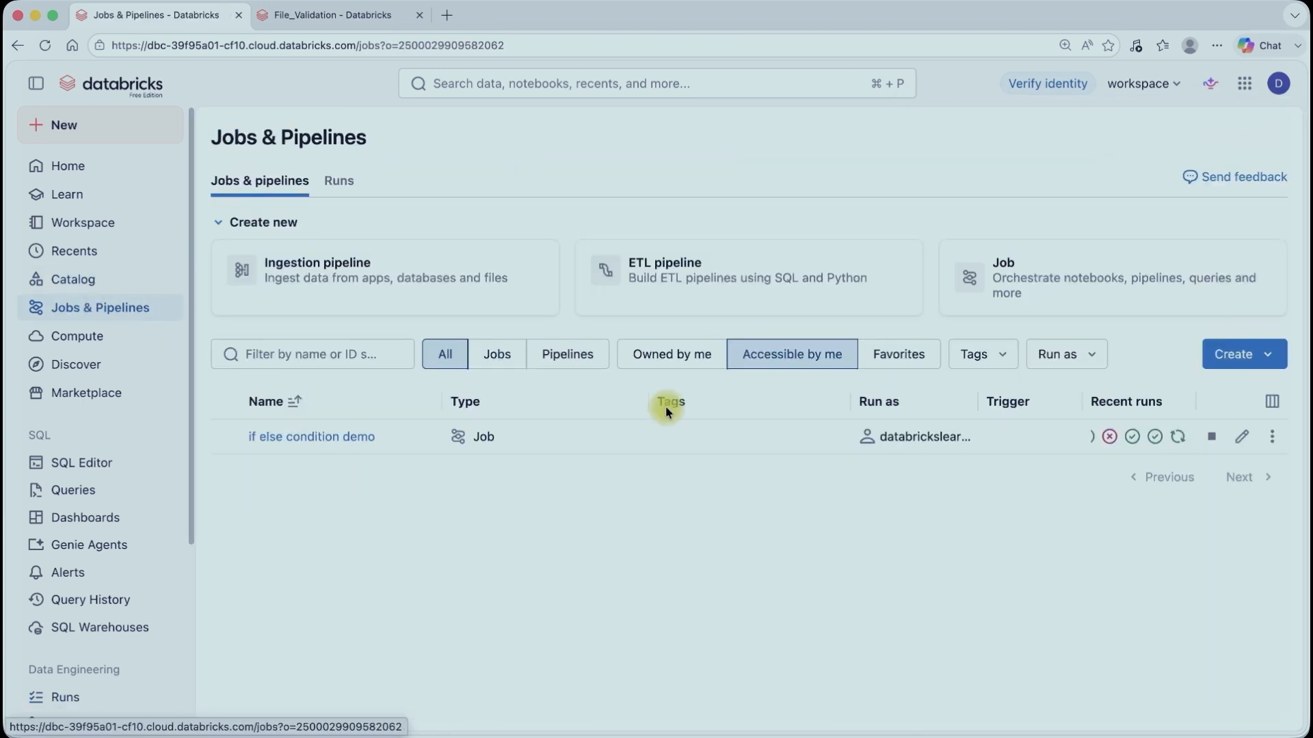
pyautogui.click(44, 45)
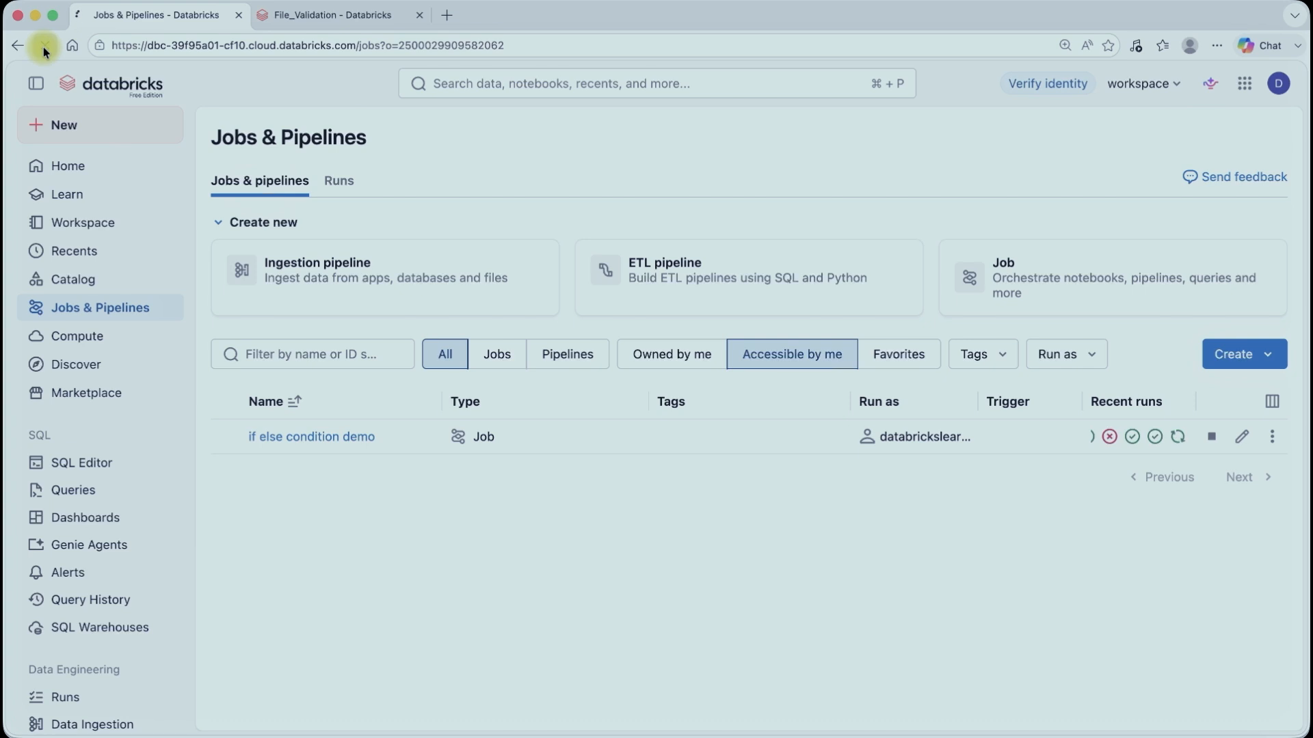
pyautogui.click(1177, 436)
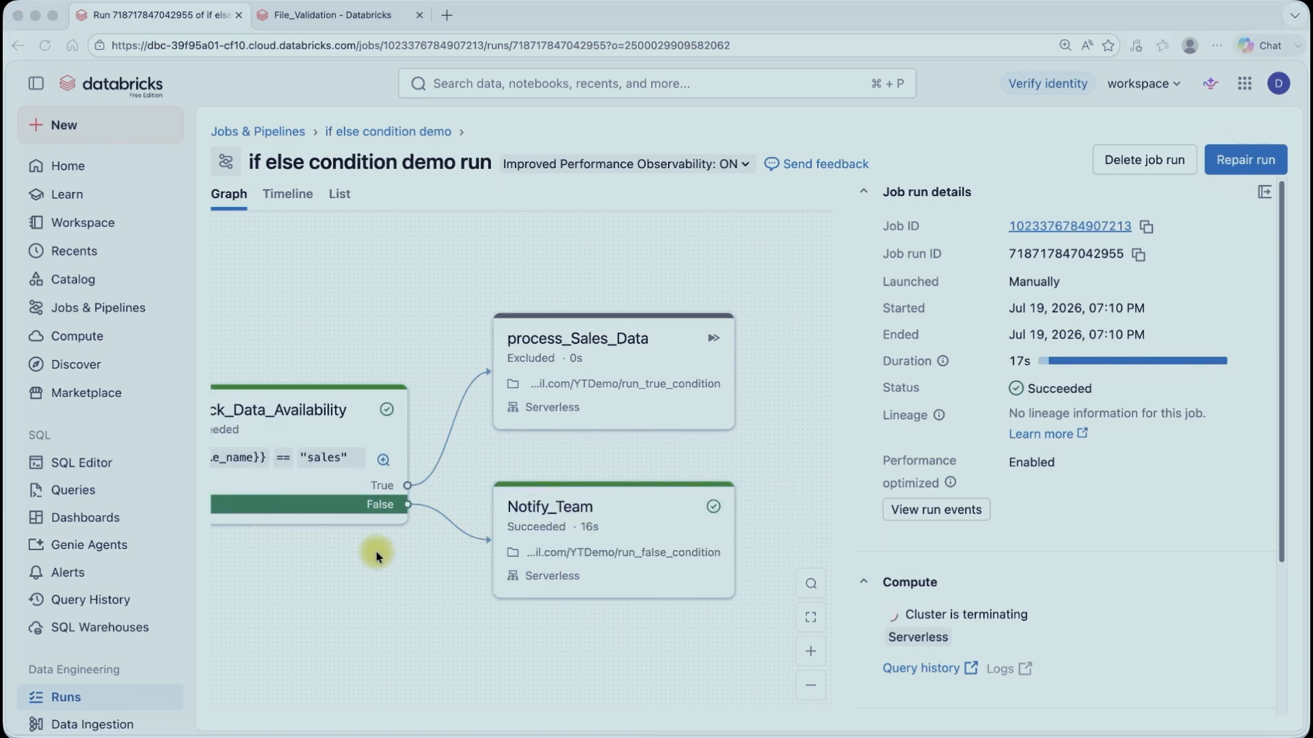
pyautogui.hscroll(-2, 376, 555)
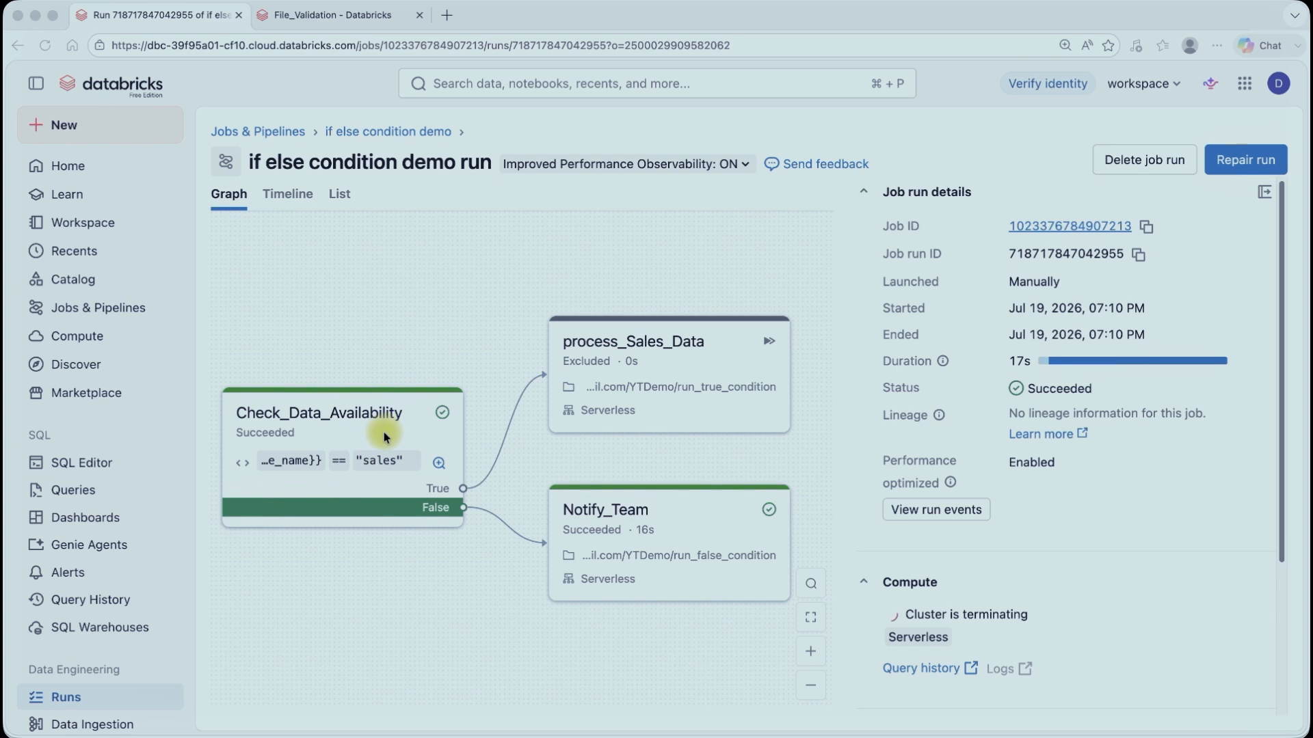